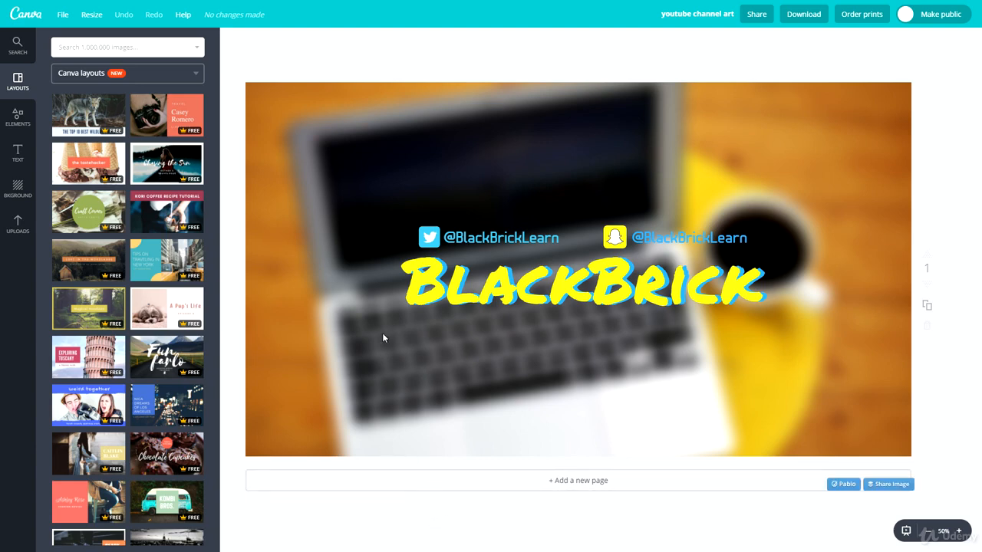
# - Add a blank second page to the design and look through the available element categories
pyautogui.click(580, 482)
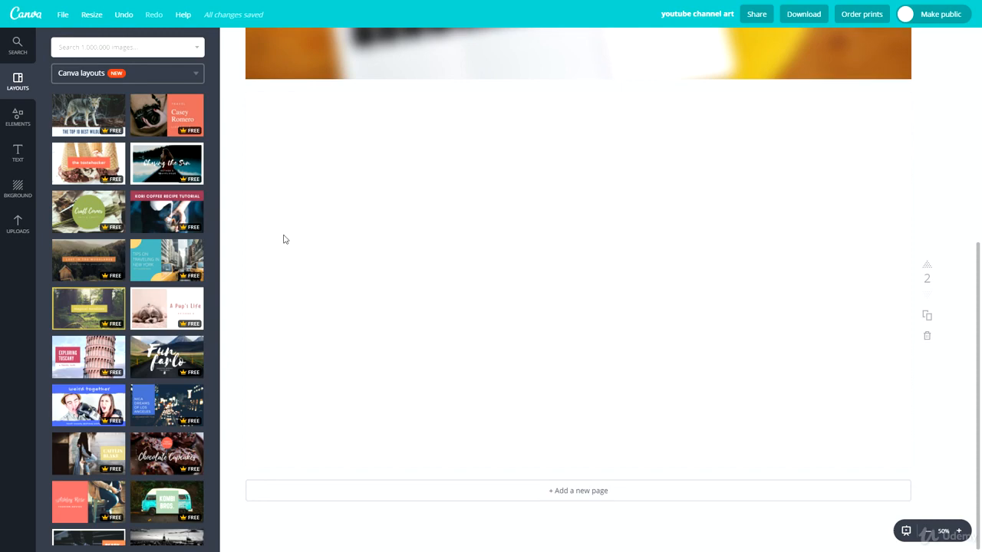
pyautogui.click(17, 117)
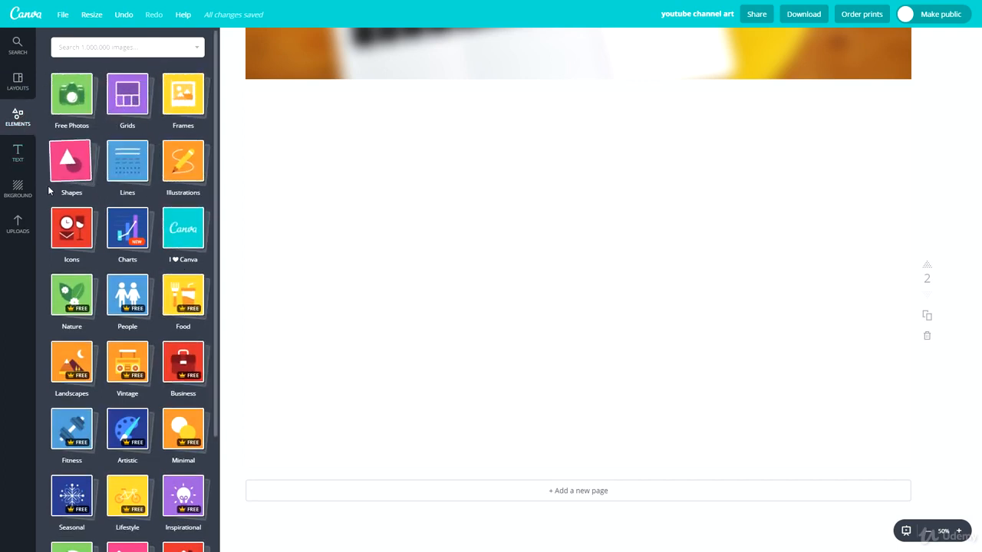
pyautogui.scroll(-3, 127, 307)
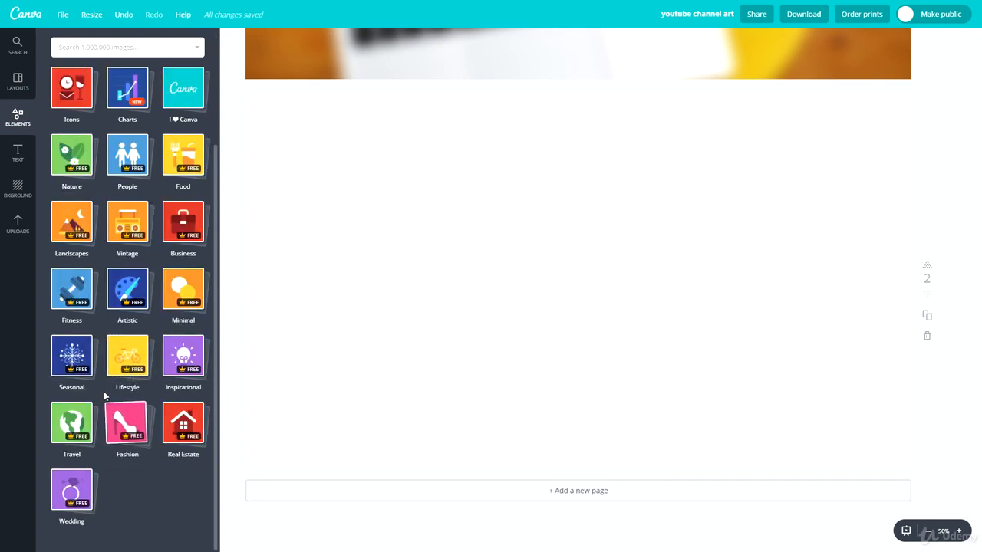
pyautogui.scroll(1, 69, 411)
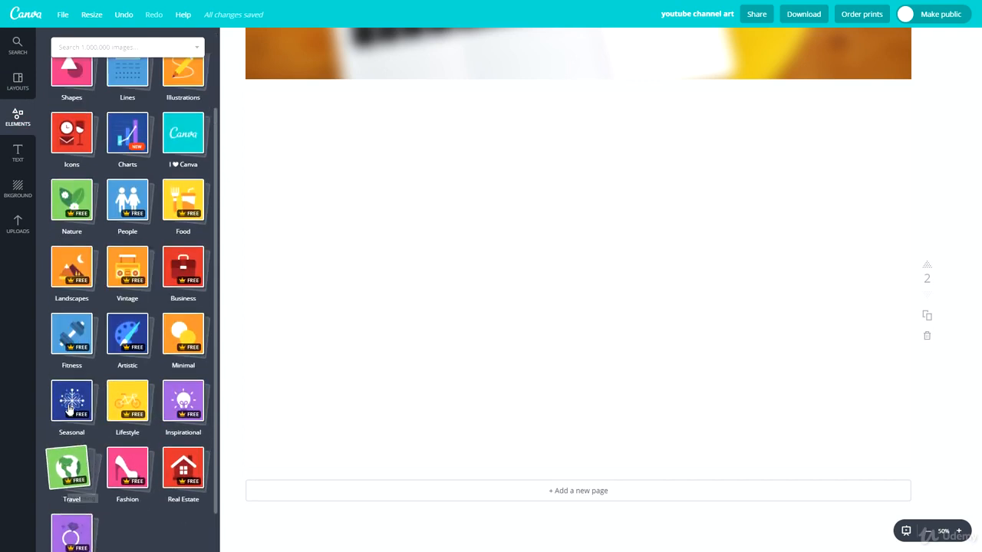
pyautogui.scroll(2, 69, 410)
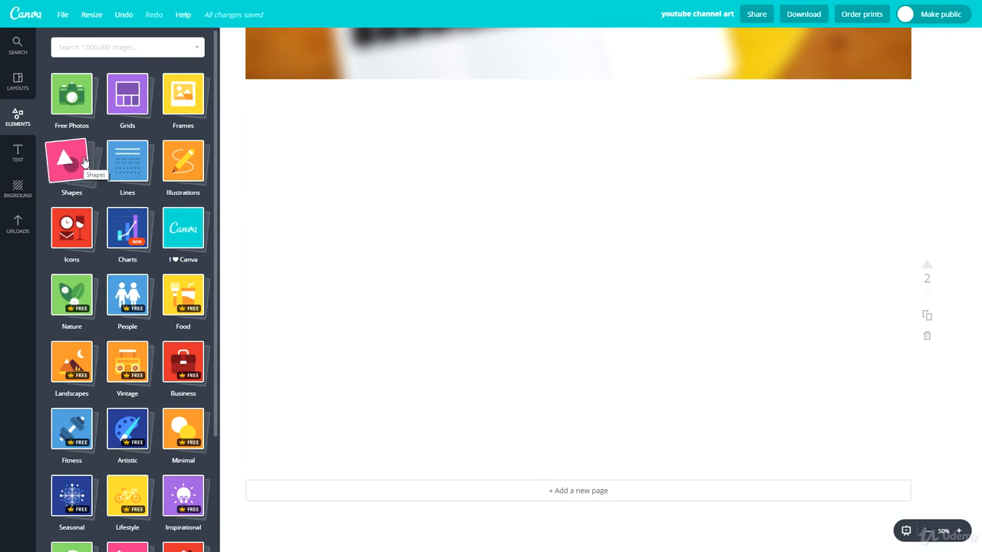
# - Browse the shapes collection, from squares, circles and triangles to stars, hearts, shields and badges
pyautogui.click(71, 184)
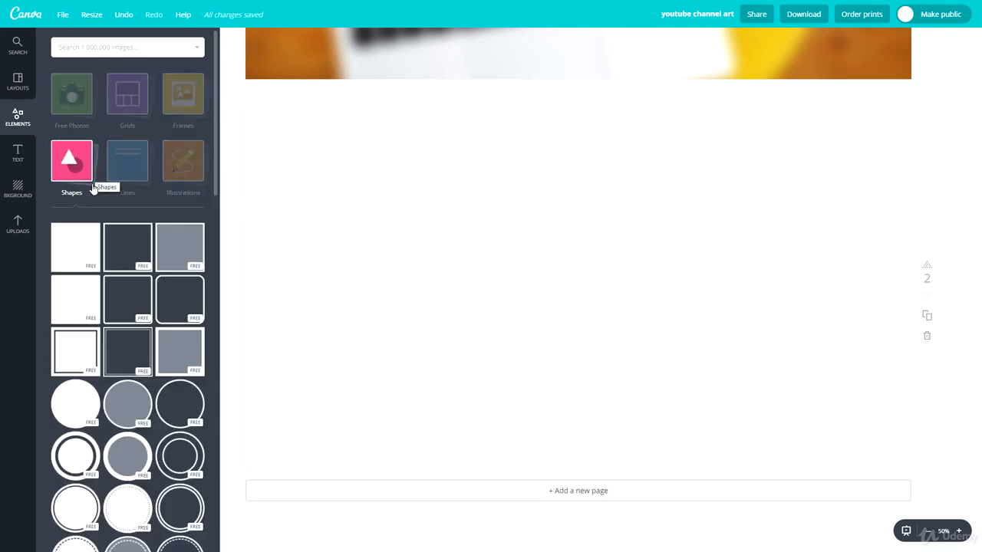
pyautogui.scroll(-2, 123, 227)
pyautogui.scroll(-5, 115, 238)
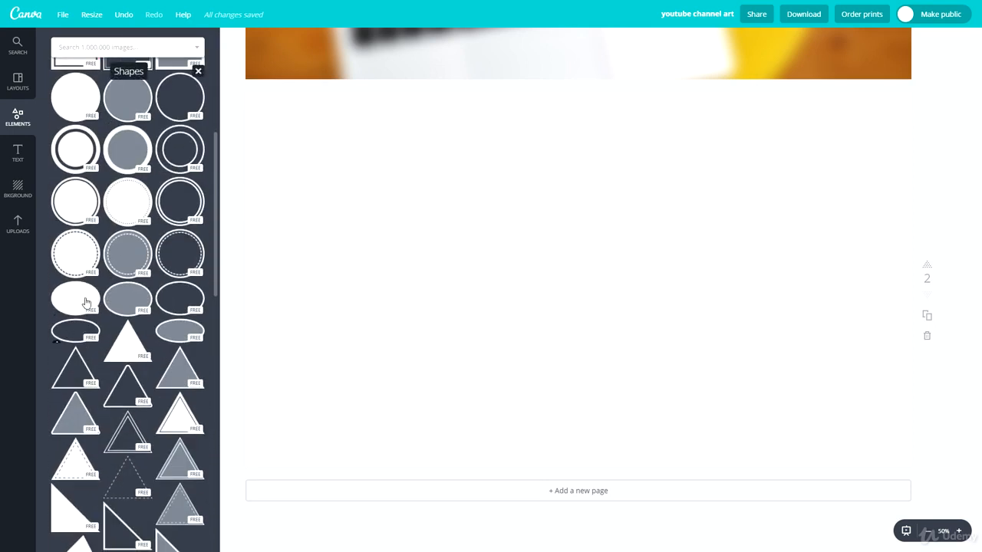
pyautogui.scroll(-5, 109, 326)
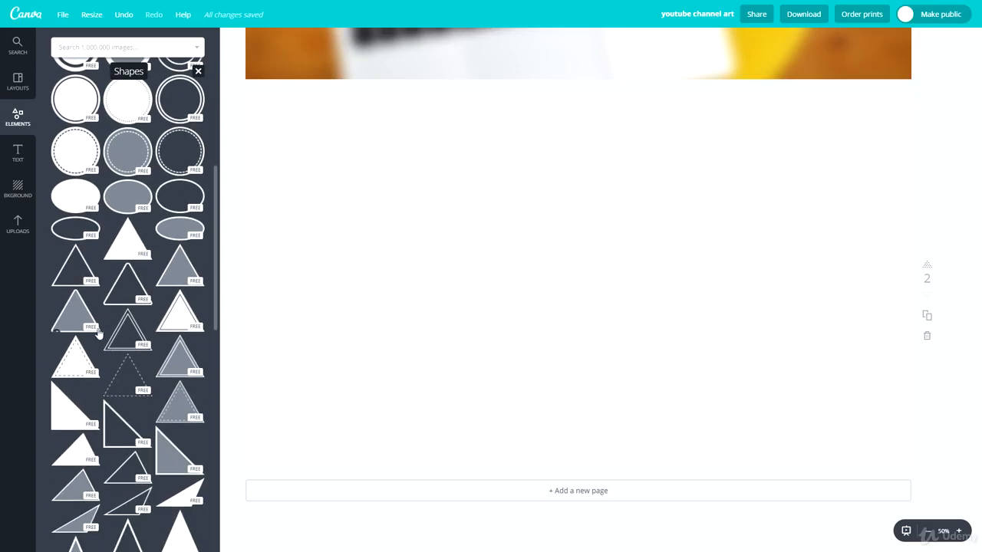
pyautogui.scroll(-15, 115, 345)
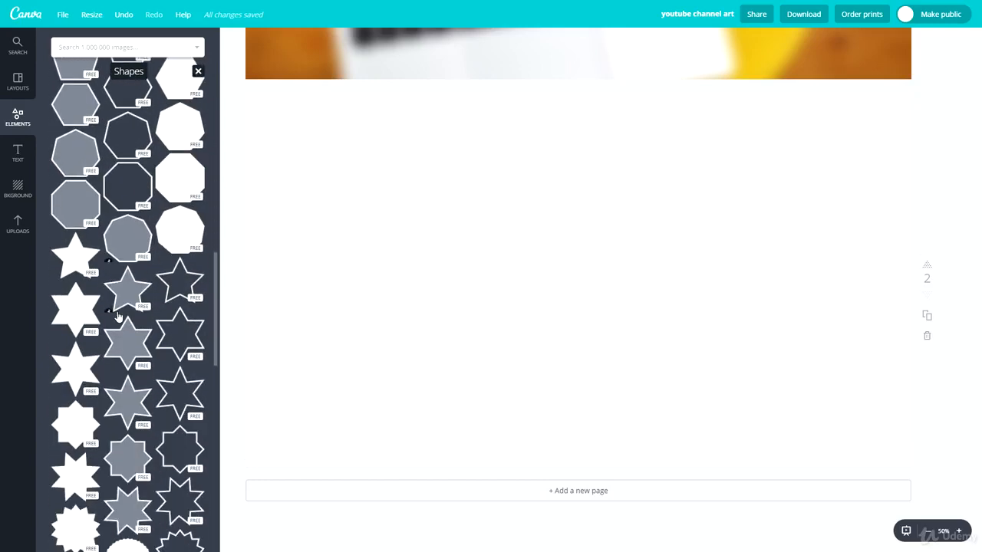
pyautogui.scroll(-15, 135, 402)
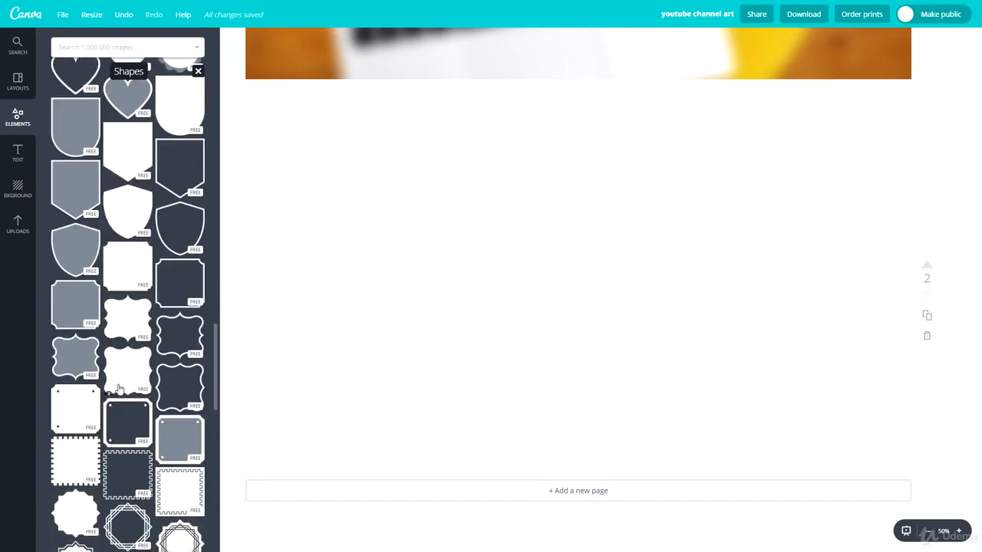
pyautogui.scroll(20, 153, 342)
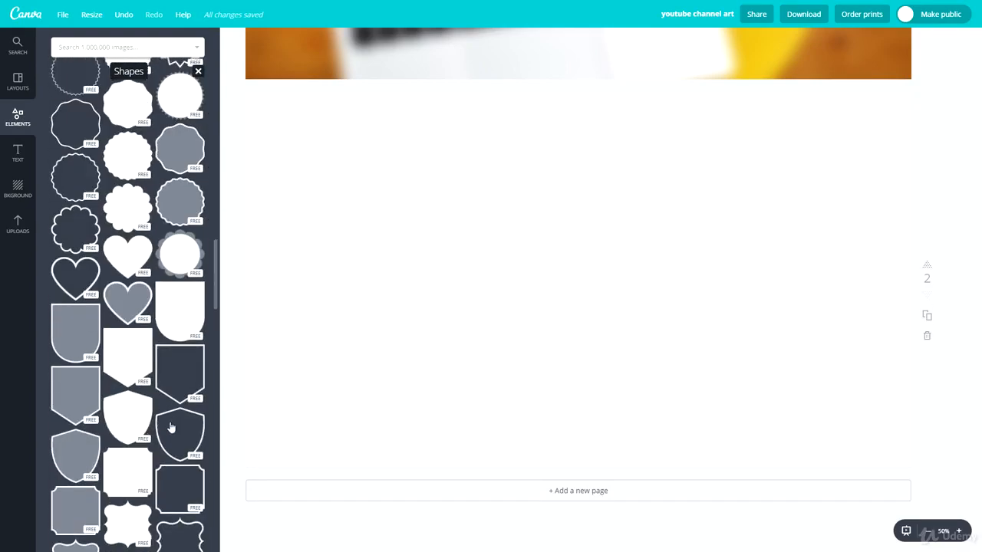
pyautogui.scroll(15, 164, 393)
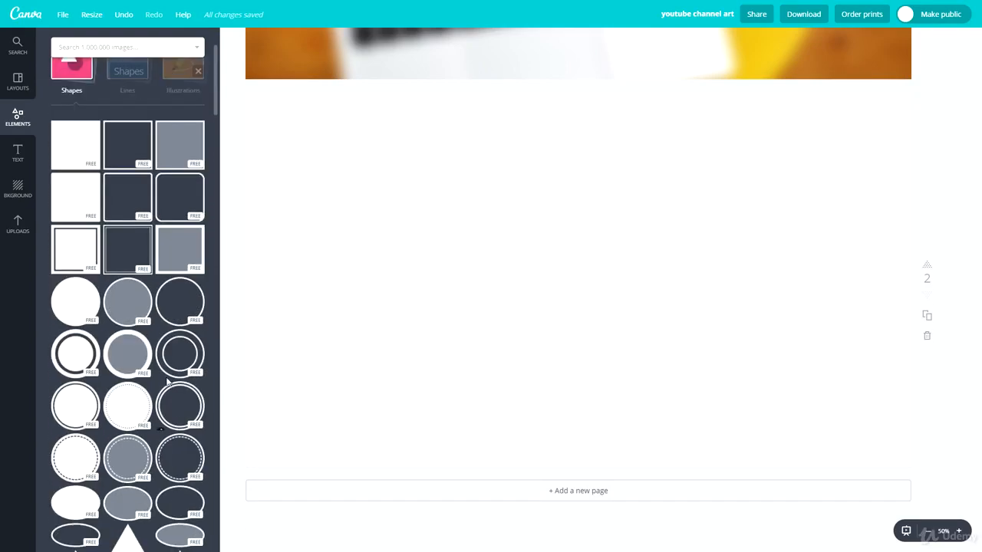
# - Insert a solid black square on the second page, shrink it and place it in the page's upper-left corner
pyautogui.click(66, 257)
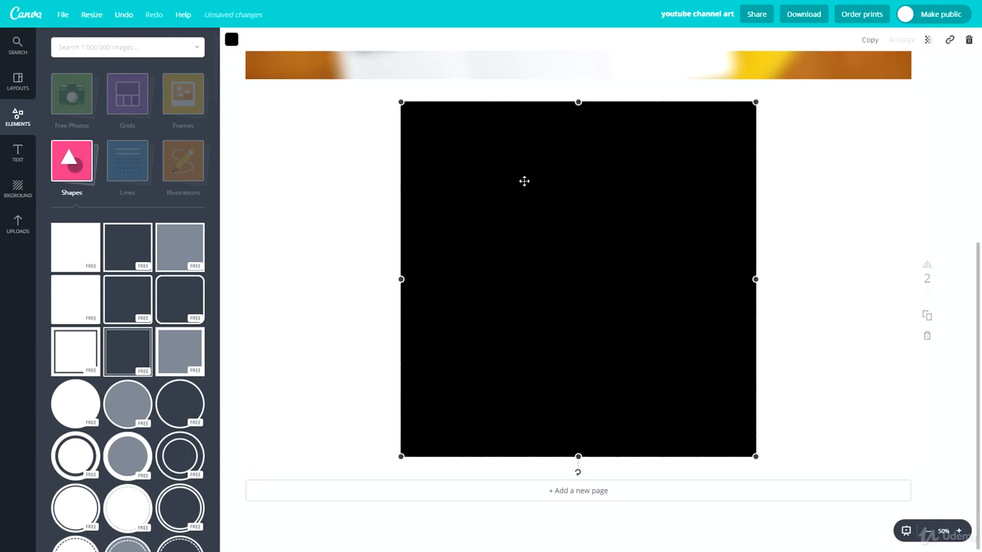
pyautogui.moveTo(755, 100); pyautogui.dragTo(618, 237)
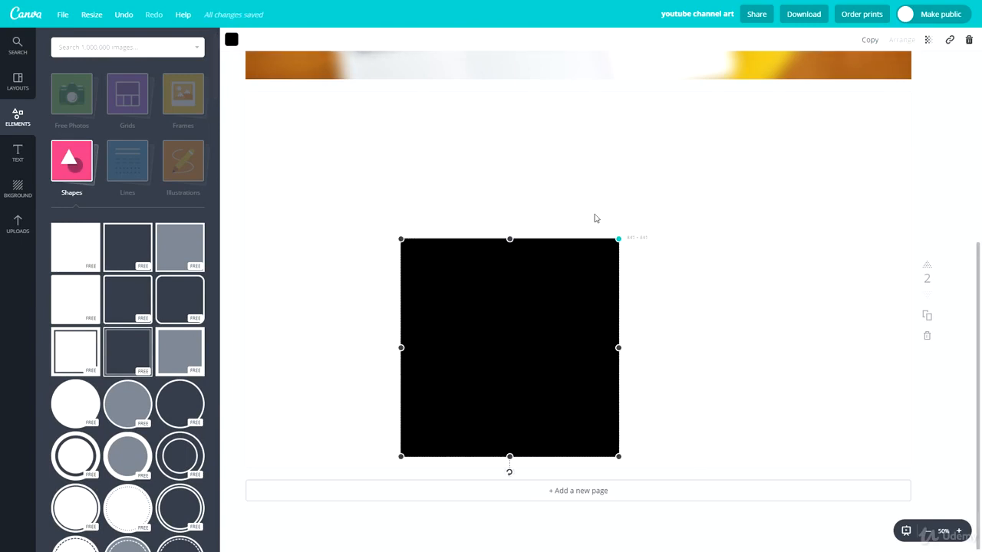
pyautogui.moveTo(559, 303); pyautogui.dragTo(435, 190)
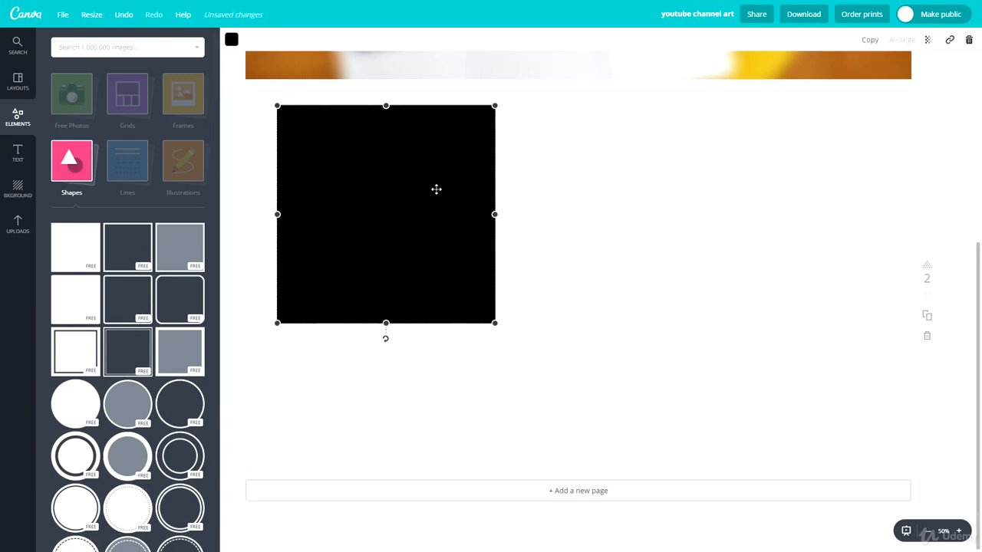
pyautogui.moveTo(343, 271); pyautogui.dragTo(293, 162)
pyautogui.click(550, 238)
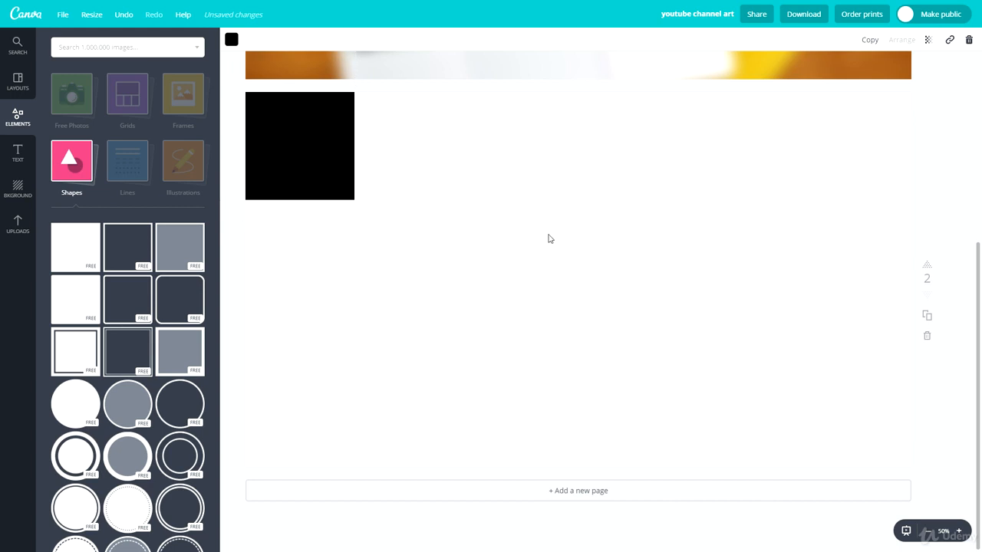
# - Duplicate the black square, moving the copy toward the middle of the page, and recolour the copy white
pyautogui.click(314, 175)
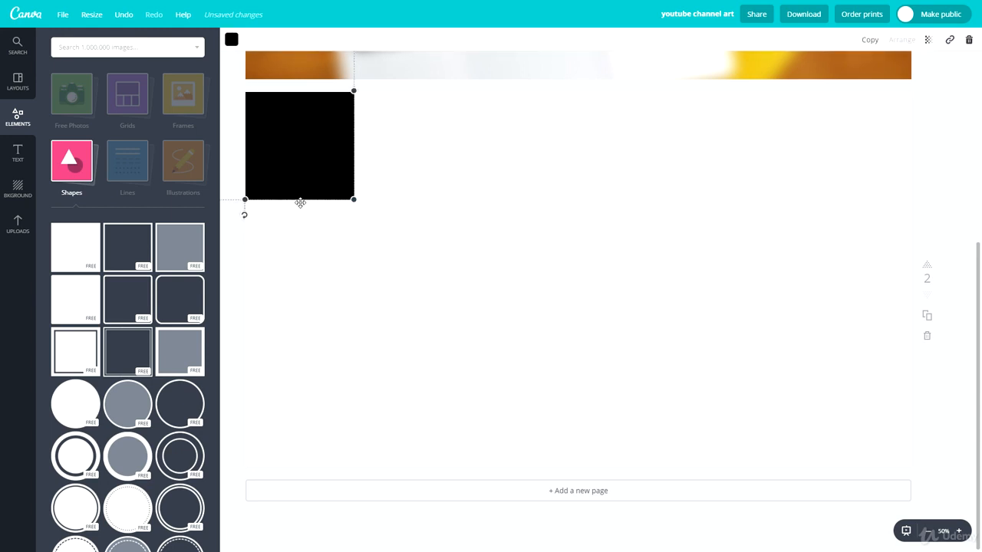
pyautogui.hotkey('ctrl', 'v')
pyautogui.moveTo(305, 198); pyautogui.dragTo(531, 375)
pyautogui.click(233, 39)
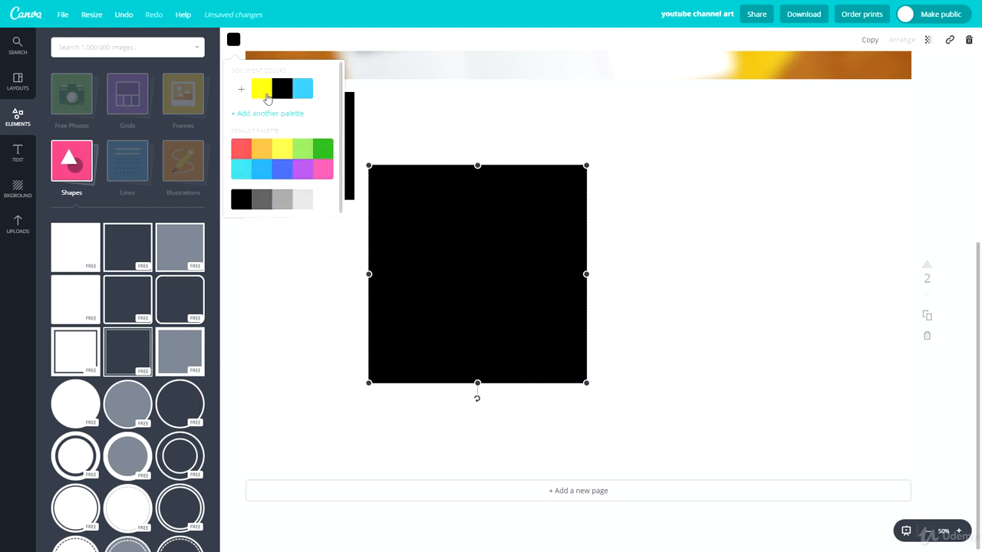
pyautogui.click(328, 204)
# - Shrink the white square and place it inside the black square in the page corner
pyautogui.moveTo(587, 165); pyautogui.dragTo(463, 310)
pyautogui.moveTo(419, 355); pyautogui.dragTo(308, 156)
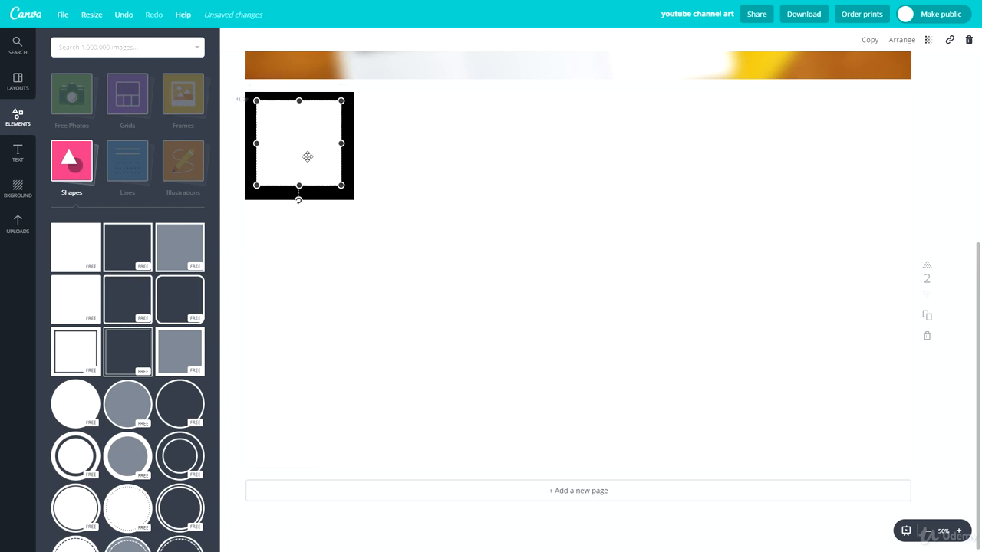
pyautogui.click(519, 300)
# - Resize the black square in the page corner and centre the white square in it to form an even frame
pyautogui.click(316, 193)
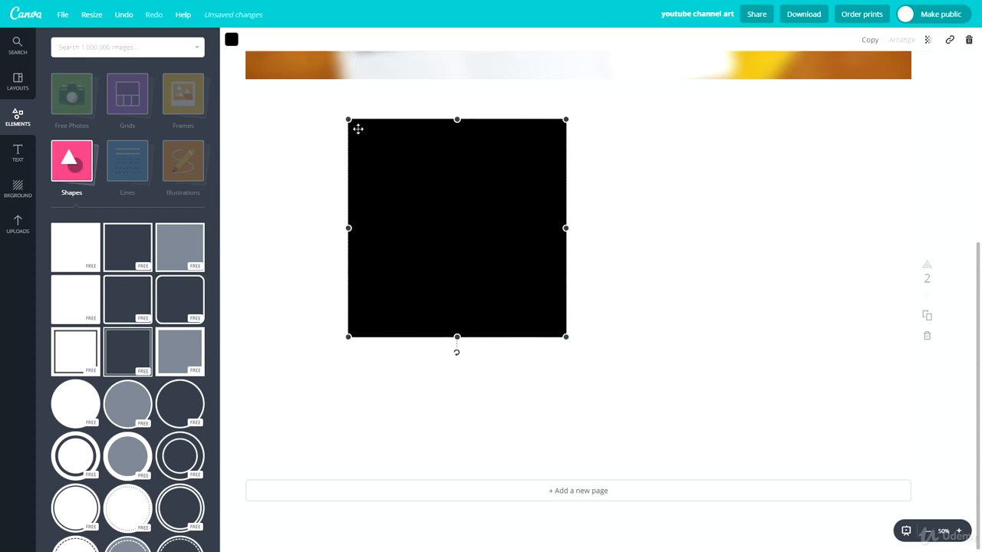
pyautogui.moveTo(348, 118); pyautogui.dragTo(411, 220)
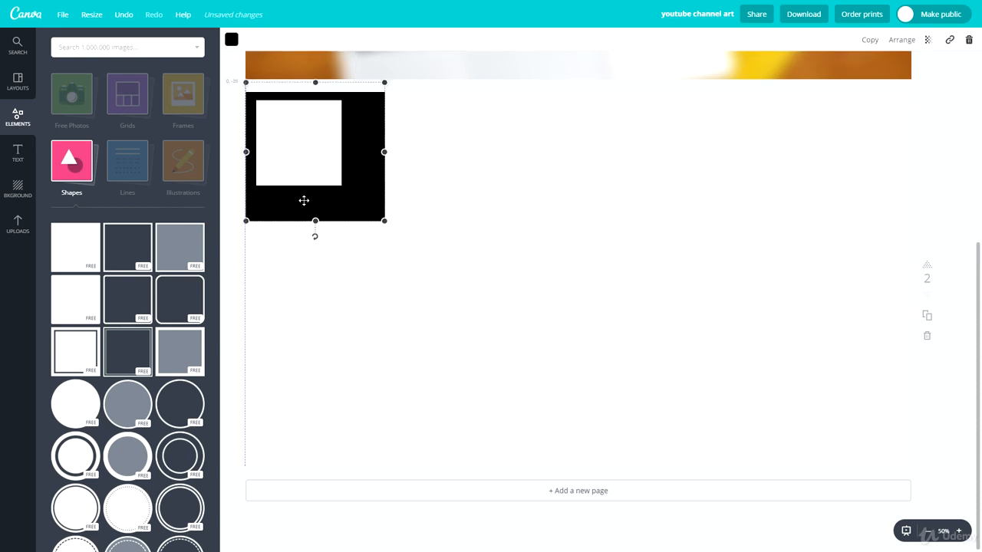
pyautogui.moveTo(302, 200)
pyautogui.mouseDown()
pyautogui.moveTo(322, 193)
pyautogui.moveTo(300, 203)
pyautogui.moveTo(309, 210)
pyautogui.mouseUp()
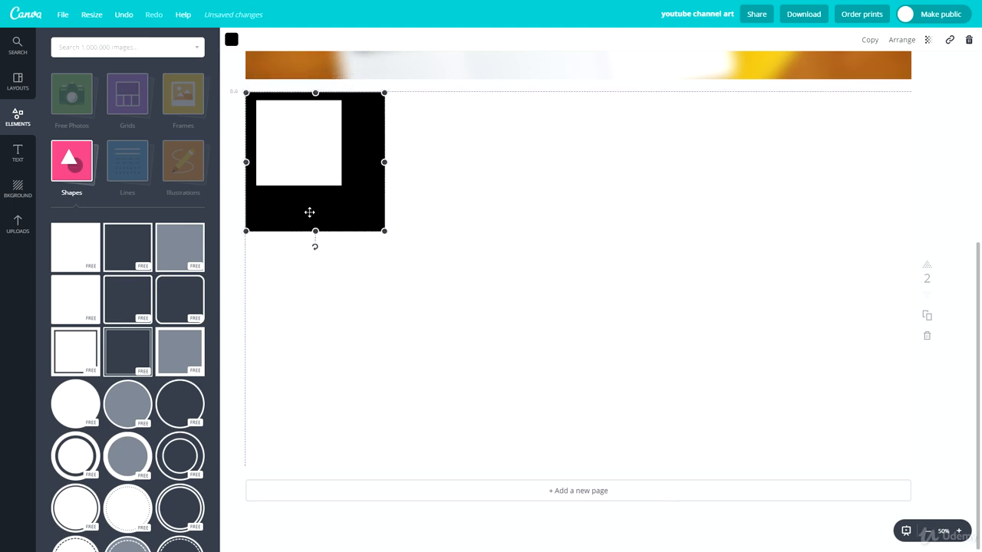
pyautogui.moveTo(382, 229); pyautogui.dragTo(353, 211)
pyautogui.moveTo(316, 160); pyautogui.dragTo(319, 169)
pyautogui.click(496, 197)
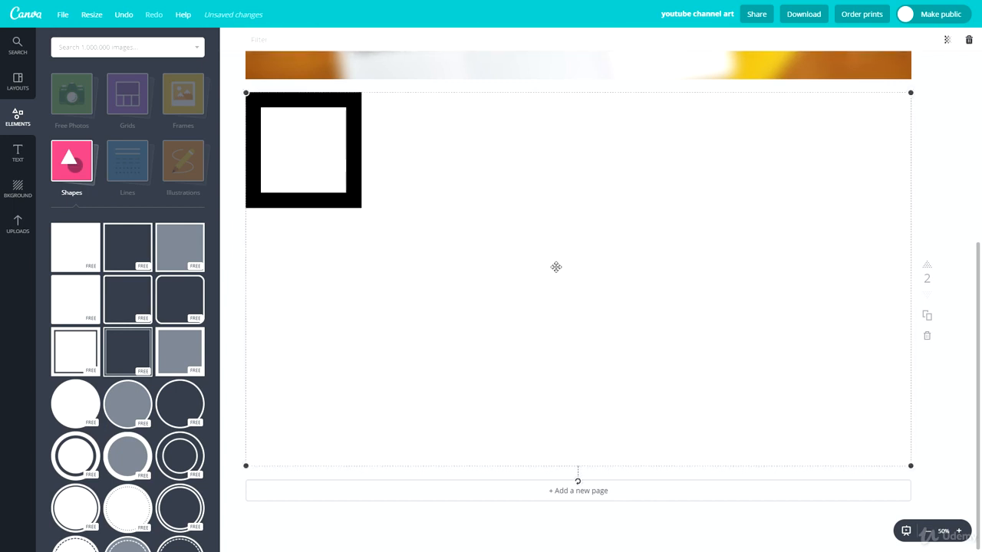
pyautogui.press('Escape')
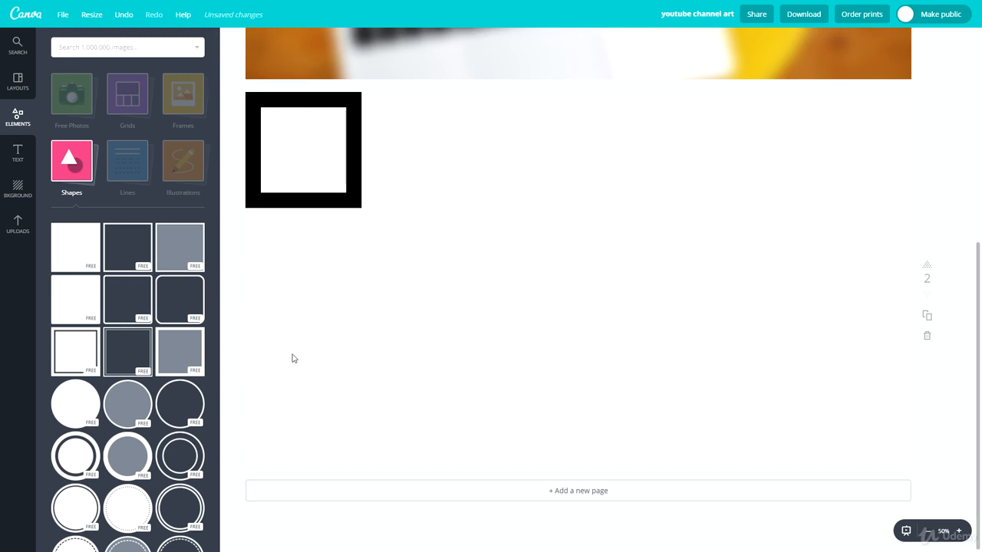
# - Insert another solid black square, shrink it and flatten it into a wide rectangle near the middle of the page
pyautogui.click(82, 248)
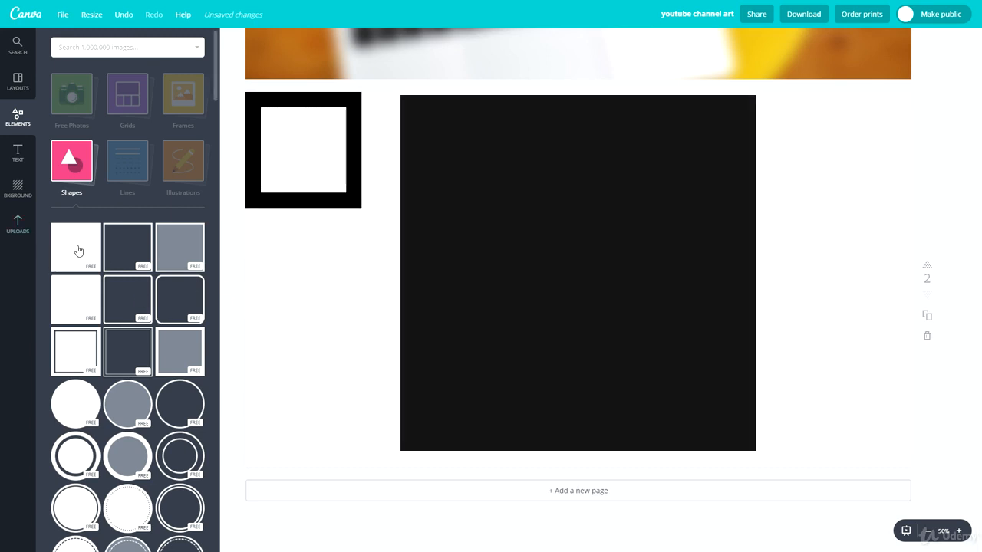
pyautogui.moveTo(756, 97); pyautogui.dragTo(545, 296)
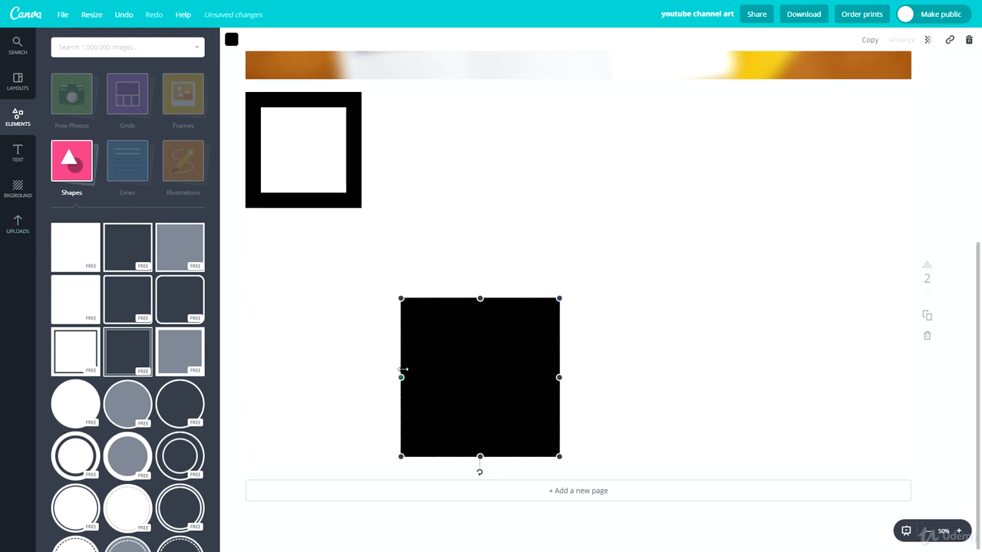
pyautogui.moveTo(506, 375); pyautogui.dragTo(700, 339)
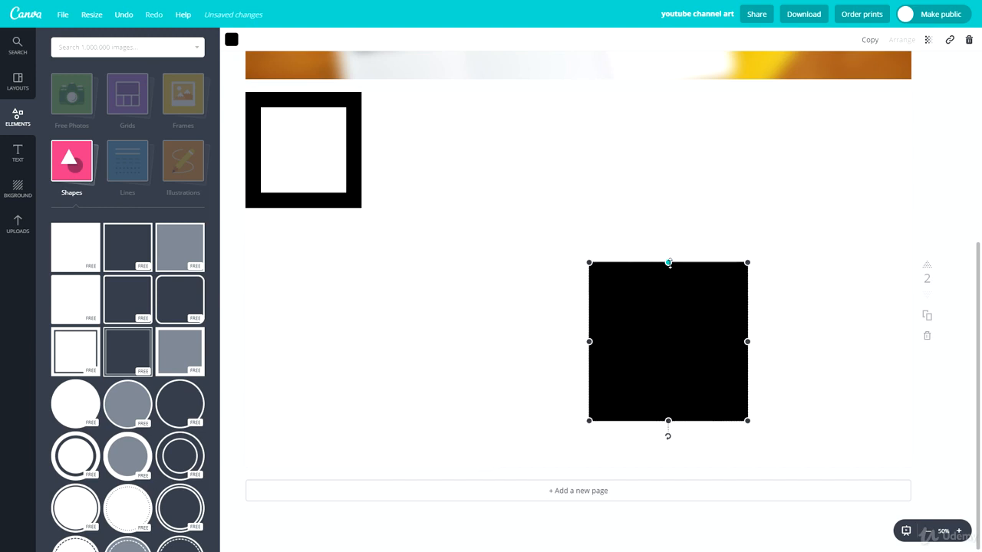
pyautogui.moveTo(669, 262); pyautogui.dragTo(660, 328)
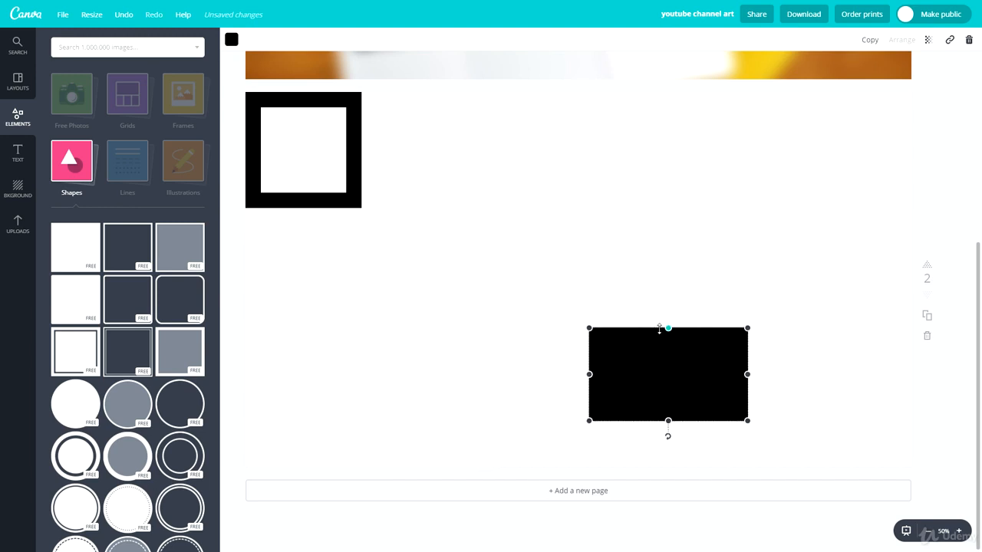
pyautogui.hotkey('ctrl', 'z')
pyautogui.moveTo(669, 266); pyautogui.dragTo(529, 263)
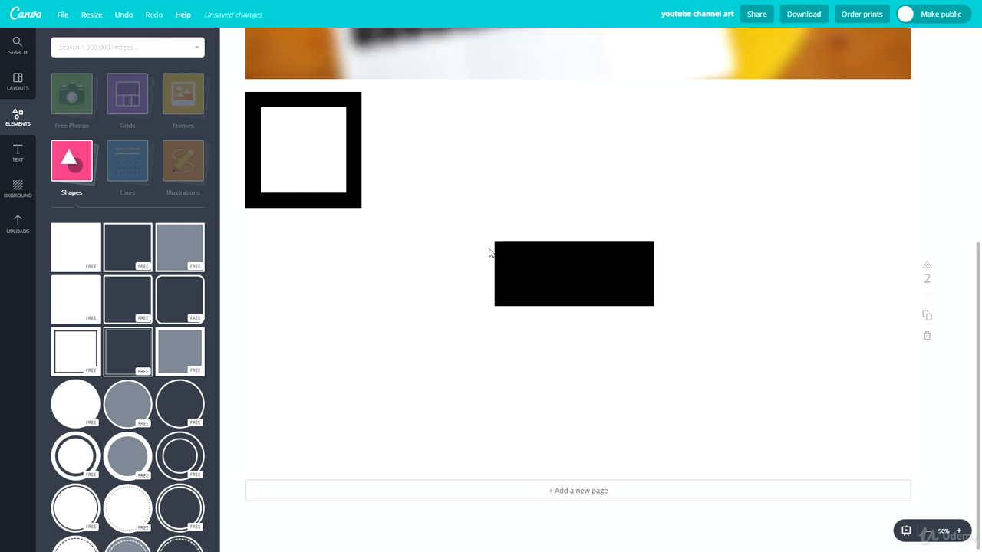
# - Duplicate the wide black rectangle, rotate the copy upright and centre it over the original to form a cross
pyautogui.click(530, 277)
pyautogui.hotkey('ctrl', 'd')
pyautogui.moveTo(591, 289); pyautogui.dragTo(574, 355)
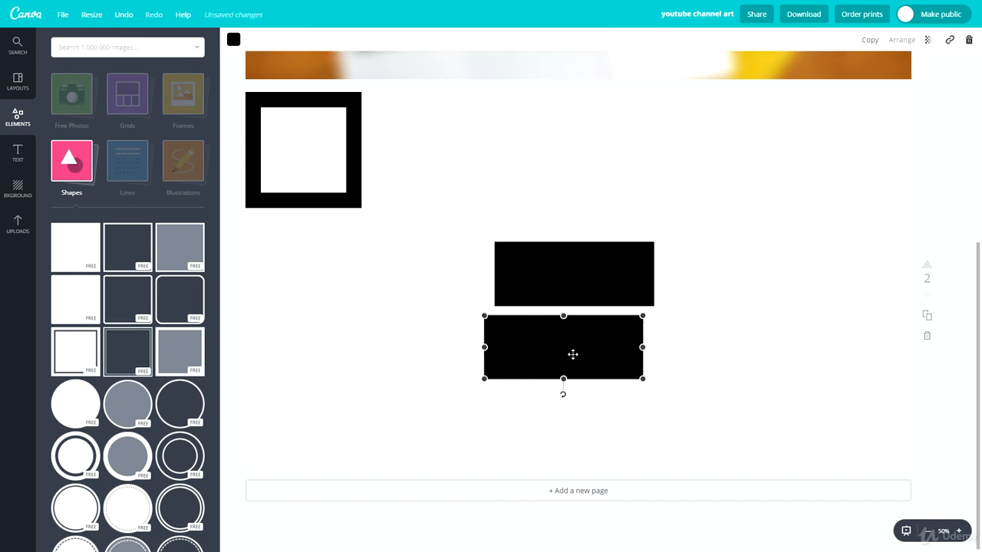
pyautogui.moveTo(564, 399); pyautogui.dragTo(649, 351)
pyautogui.moveTo(553, 389); pyautogui.dragTo(560, 317)
pyautogui.click(772, 285)
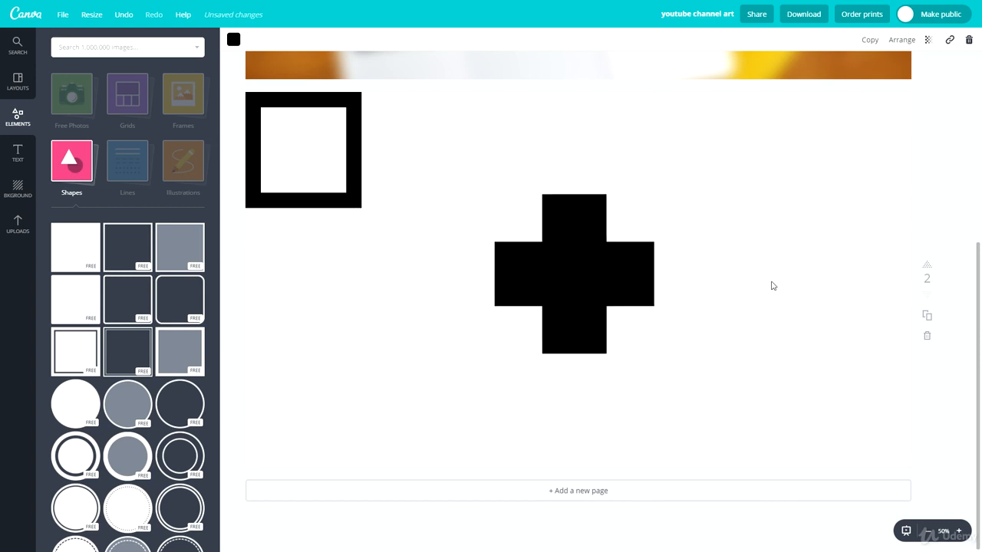
# - Duplicate the cross's vertical bar, rotate the copy and lay it diagonally across the centre of the cross
pyautogui.click(568, 211)
pyautogui.hotkey('ctrl', 'd')
pyautogui.moveTo(592, 225); pyautogui.dragTo(599, 269)
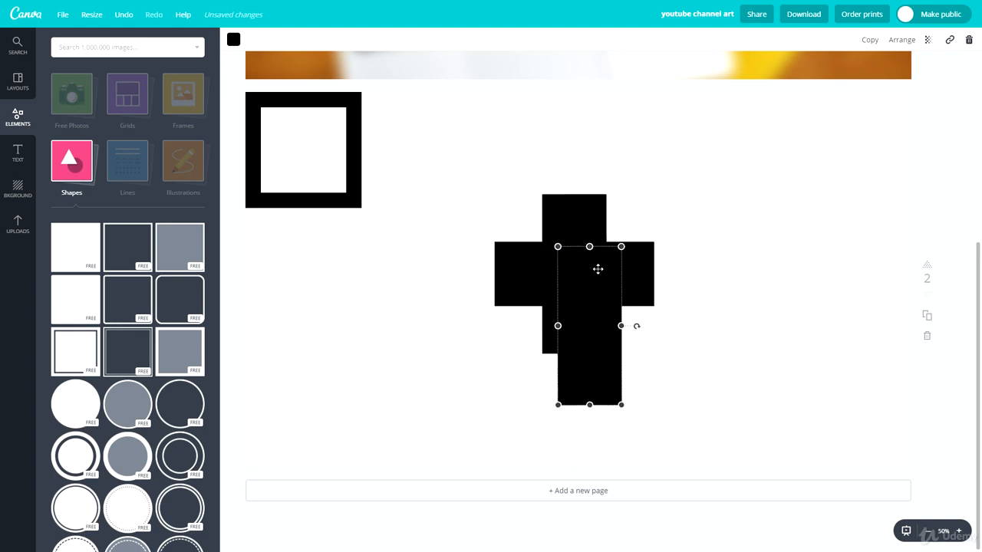
pyautogui.moveTo(636, 326); pyautogui.dragTo(553, 316)
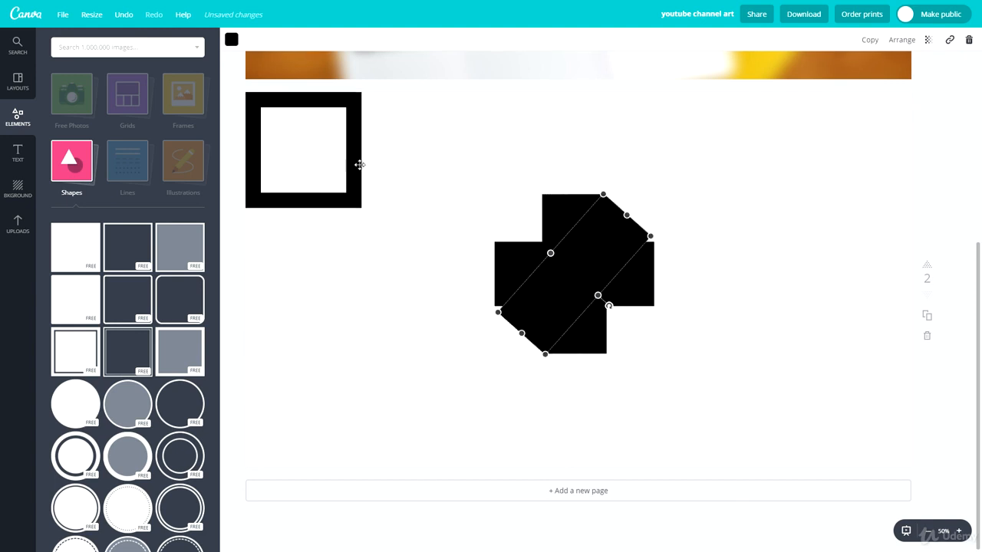
# - Recolour the diagonal bar white so it cuts through the black cross
pyautogui.click(232, 39)
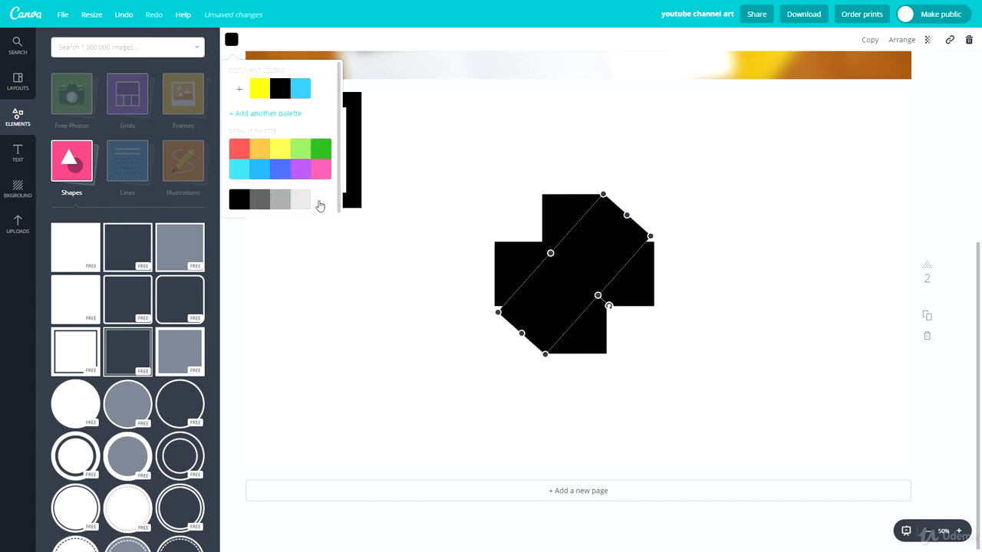
pyautogui.click(319, 201)
pyautogui.click(397, 340)
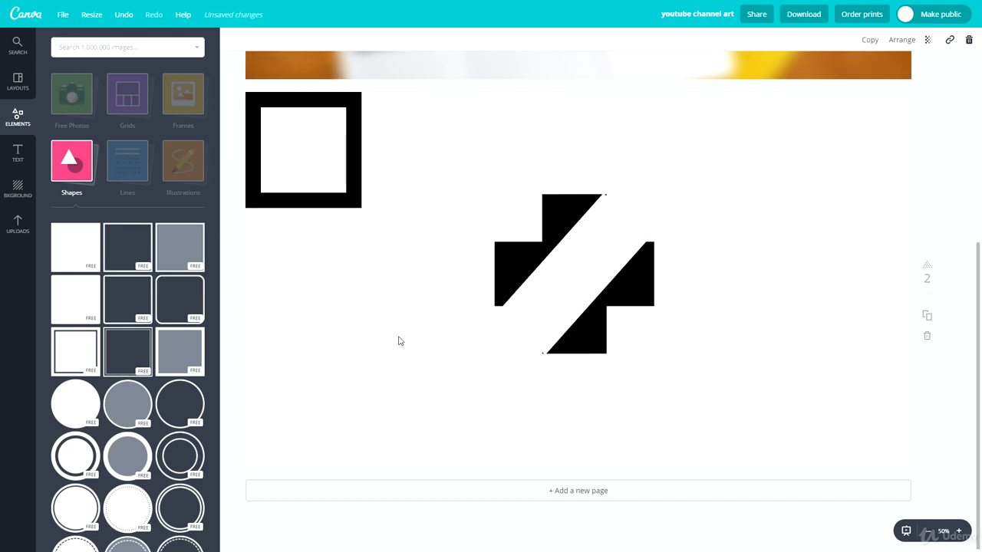
# - Lengthen the white diagonal bar at both ends until it covers the leftover black corner slivers of the cross
pyautogui.click(587, 231)
pyautogui.click(728, 196)
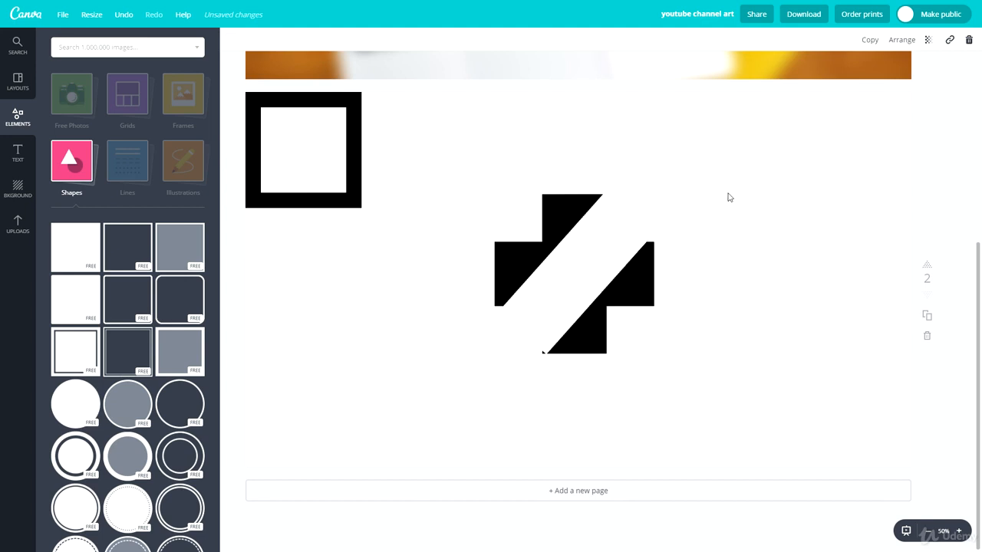
pyautogui.moveTo(557, 307); pyautogui.dragTo(557, 307)
pyautogui.click(624, 234)
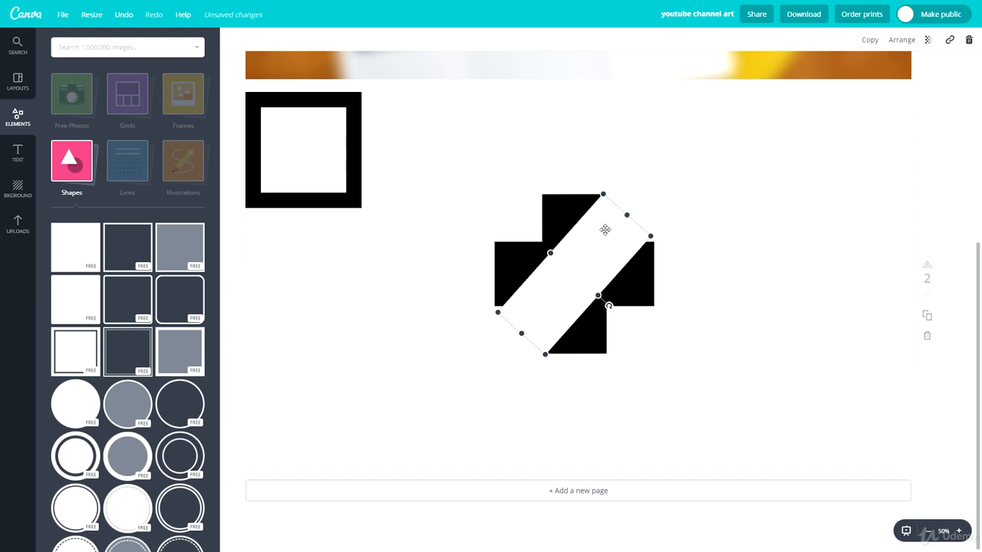
pyautogui.moveTo(625, 213); pyautogui.dragTo(628, 210)
pyautogui.click(736, 341)
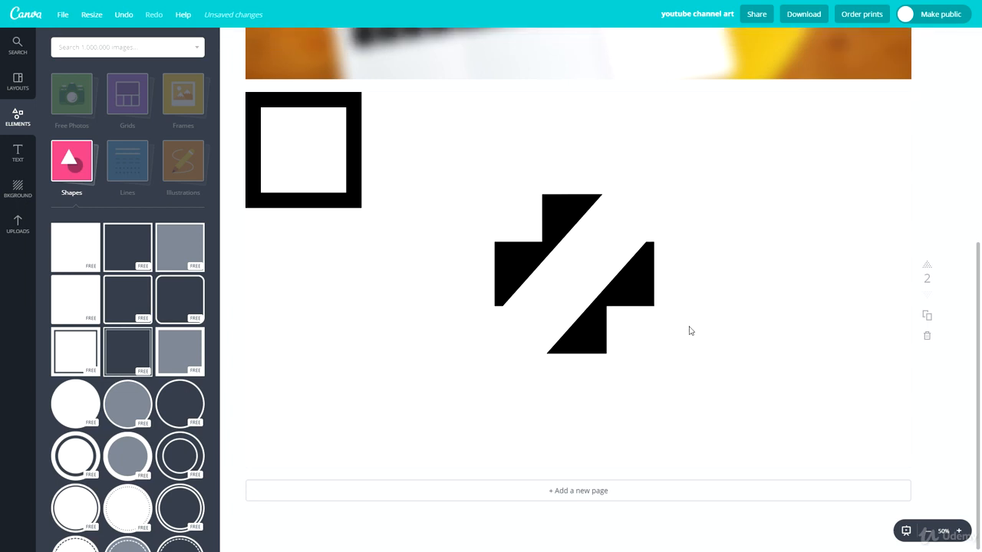
# - Duplicate the white diagonal bar, rotate the copy to the opposite diagonal and centre it over the cross
pyautogui.click(588, 246)
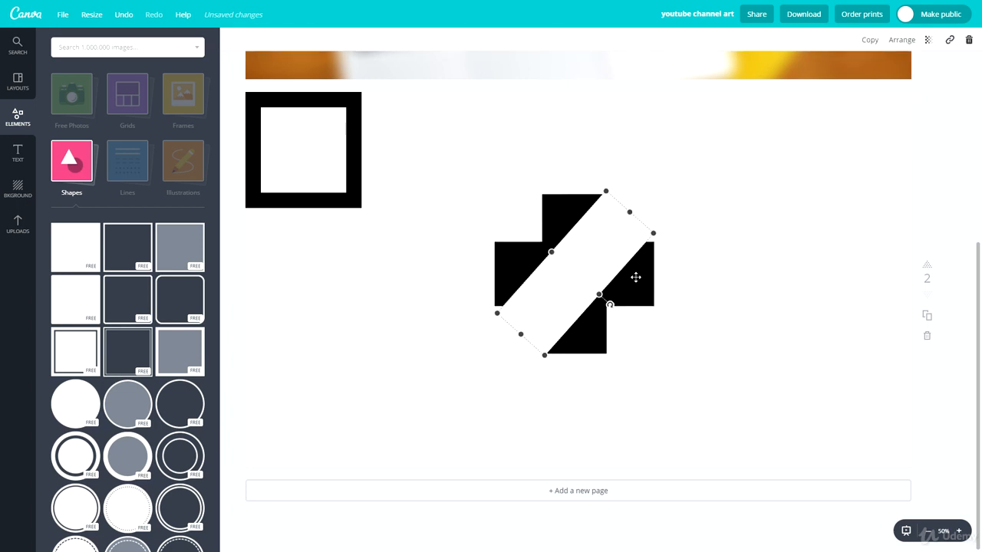
pyautogui.moveTo(635, 277); pyautogui.dragTo(643, 285)
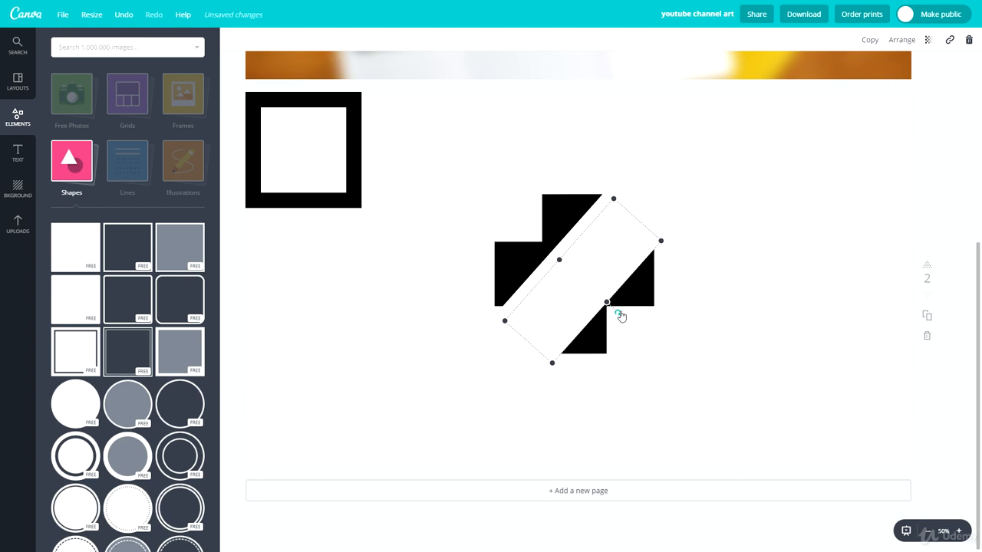
pyautogui.moveTo(621, 316); pyautogui.dragTo(430, 300)
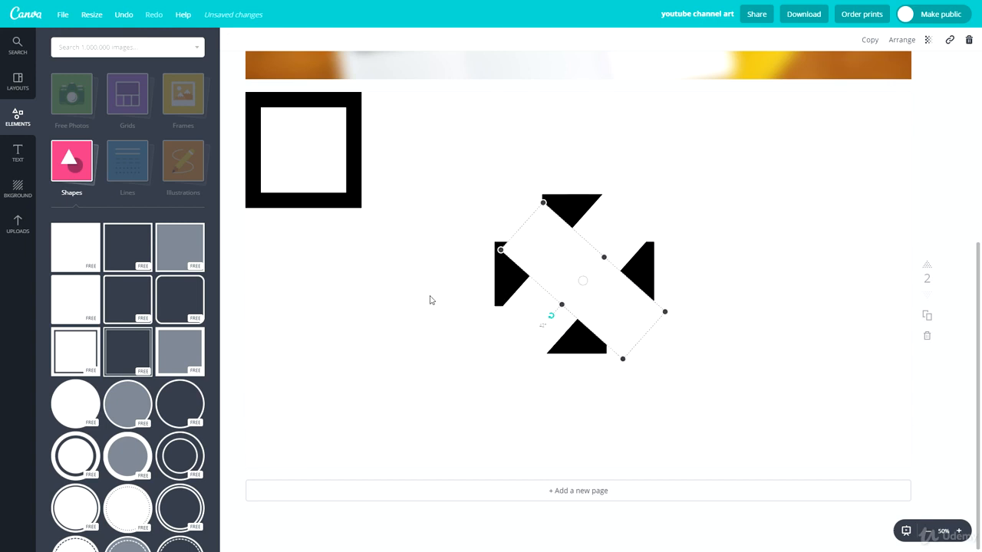
pyautogui.moveTo(600, 291); pyautogui.dragTo(591, 284)
pyautogui.click(759, 356)
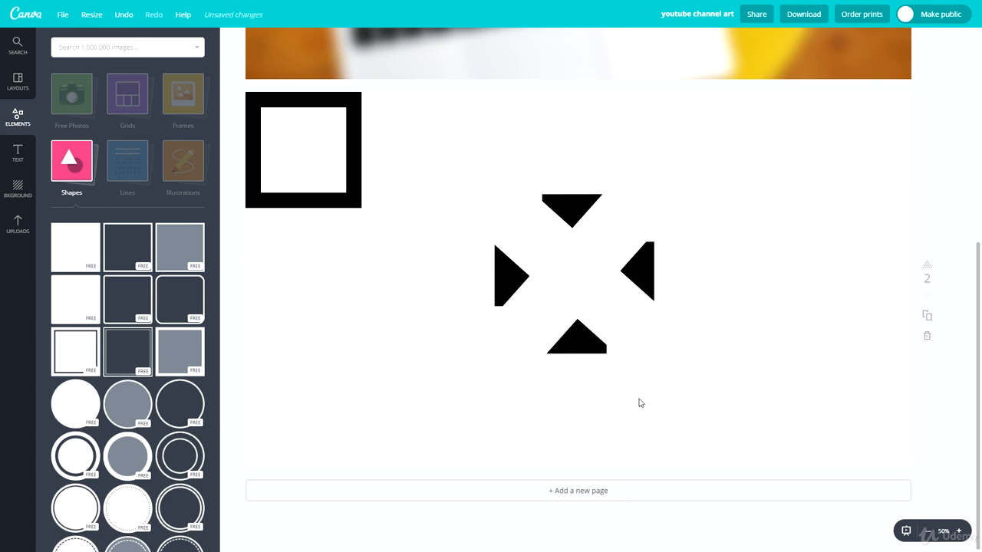
# - Lengthen and widen the second white diagonal bar and recentre it to even out the four remaining black triangles
pyautogui.click(625, 327)
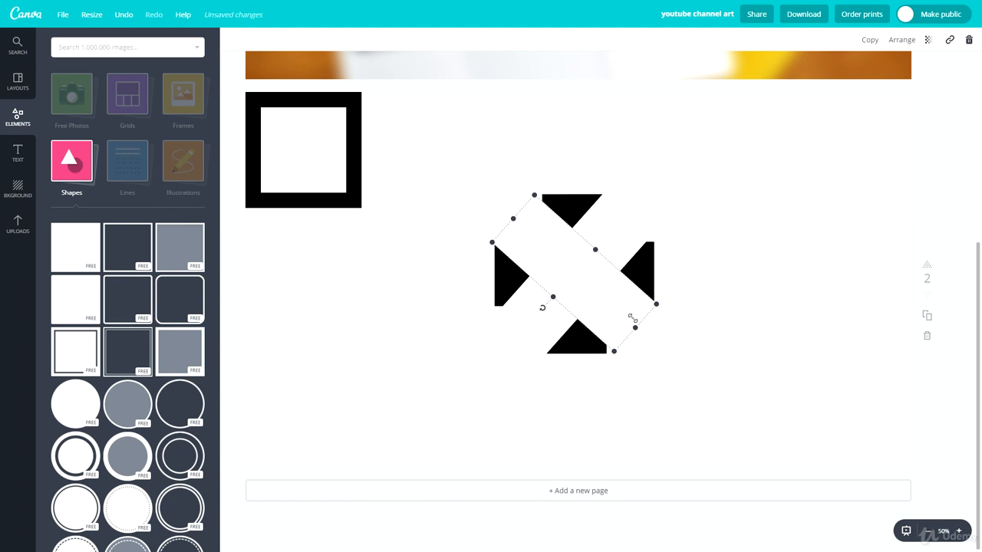
pyautogui.moveTo(633, 319); pyautogui.dragTo(631, 314)
pyautogui.click(693, 324)
pyautogui.click(697, 292)
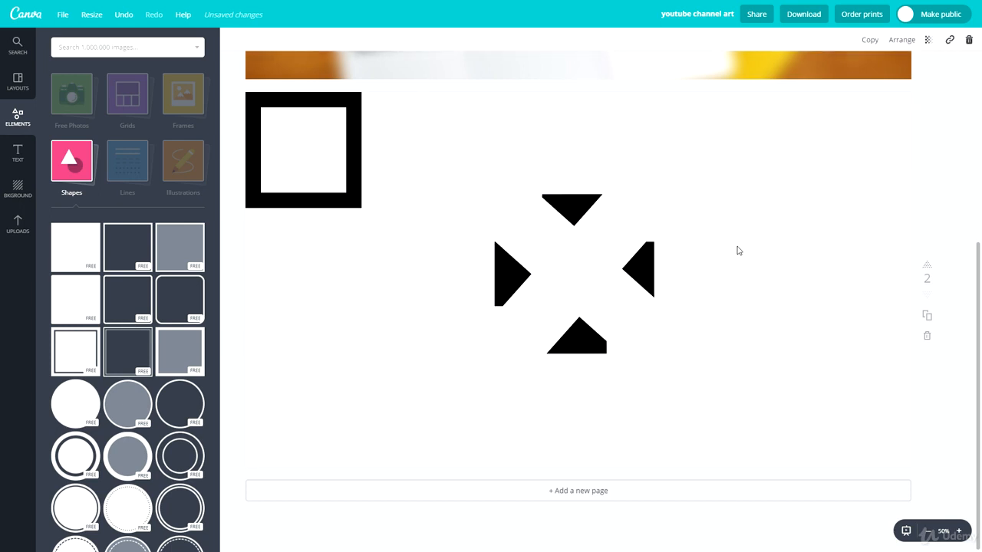
pyautogui.click(618, 308)
pyautogui.moveTo(643, 330)
pyautogui.mouseDown()
pyautogui.moveTo(697, 377)
pyautogui.moveTo(636, 327)
pyautogui.mouseUp()
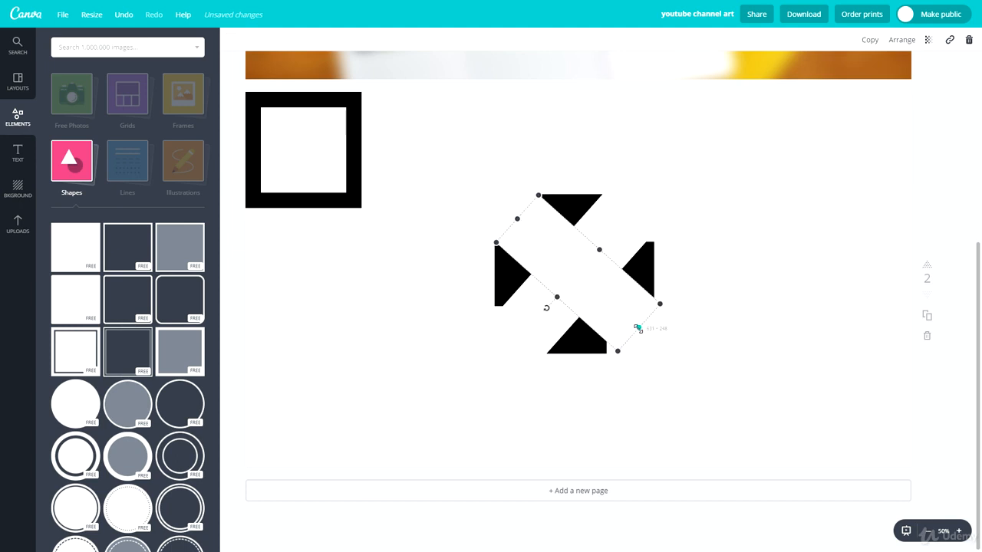
pyautogui.moveTo(558, 296); pyautogui.dragTo(554, 301)
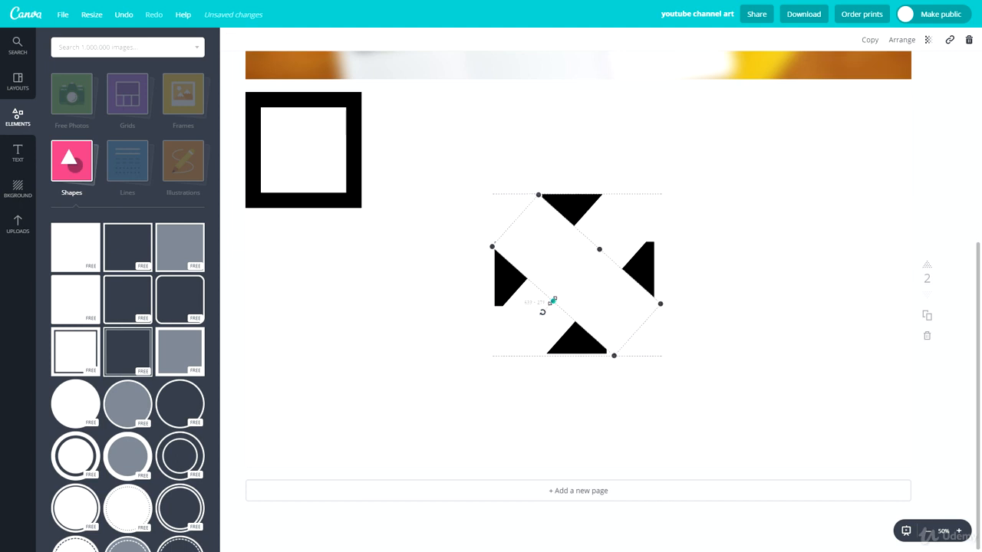
pyautogui.moveTo(606, 251); pyautogui.dragTo(604, 249)
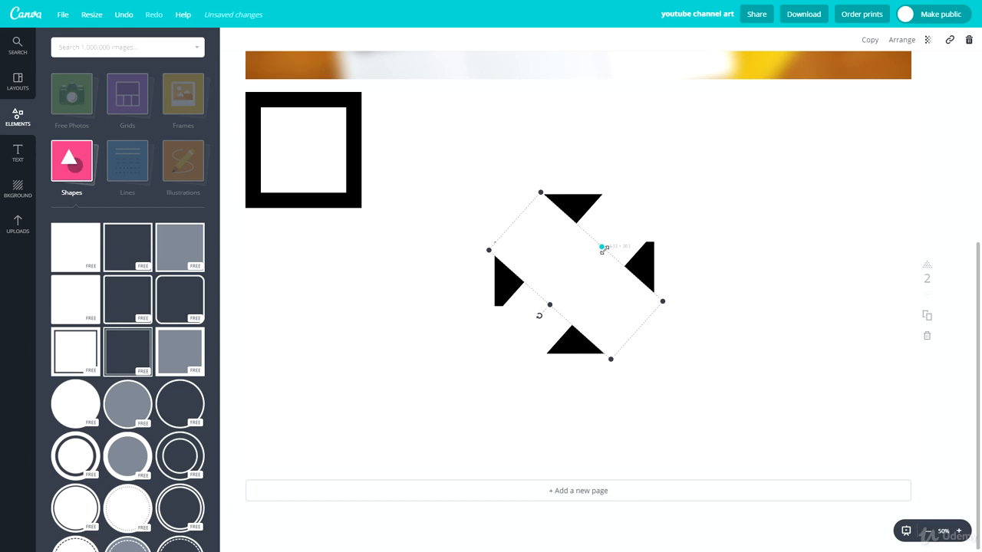
pyautogui.click(609, 284)
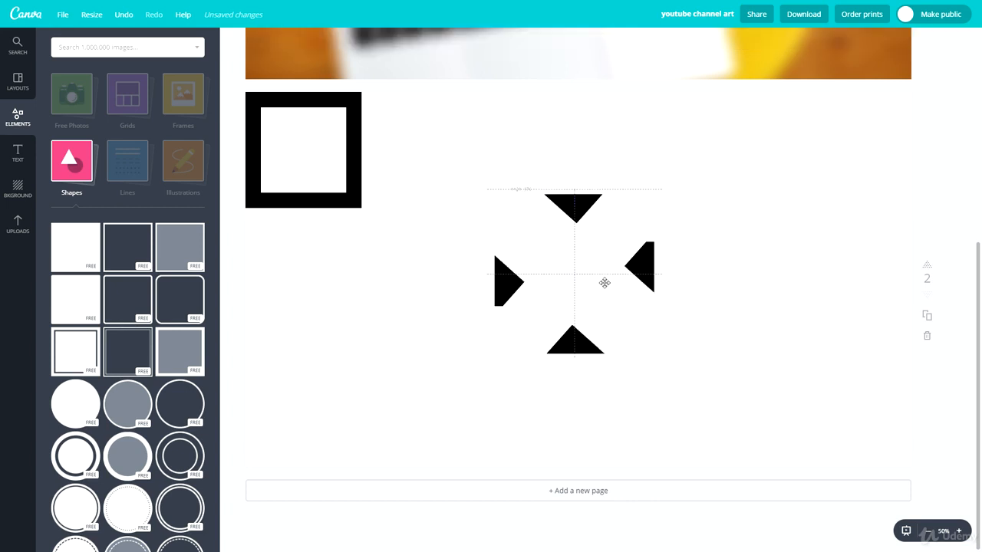
pyautogui.click(834, 326)
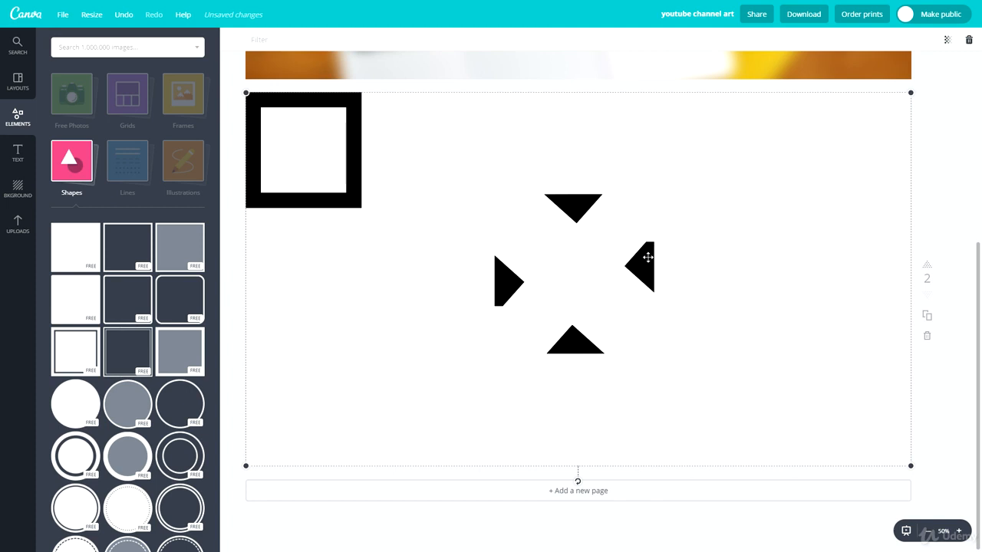
# - Select all the pieces of the cut-up cross together and delete them from the page
pyautogui.moveTo(699, 411); pyautogui.dragTo(482, 171)
pyautogui.moveTo(614, 280); pyautogui.dragTo(572, 274)
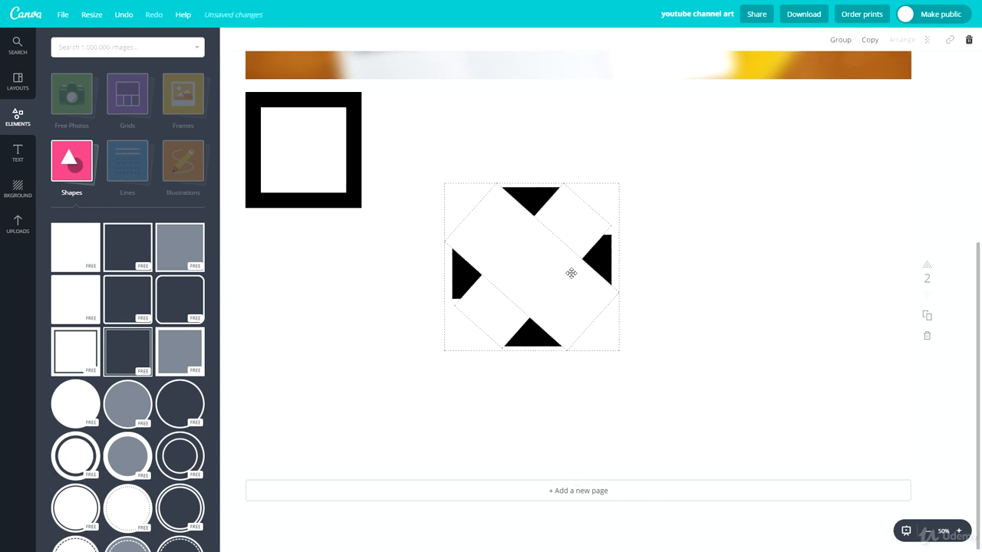
pyautogui.press('Delete')
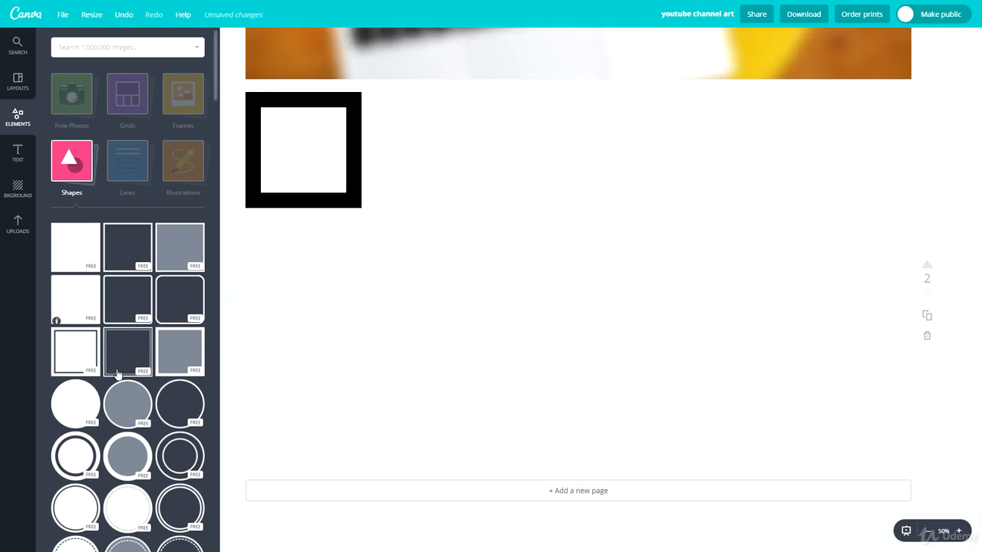
# - Insert a solid black circle, shrink it and centre it on the page
pyautogui.click(76, 402)
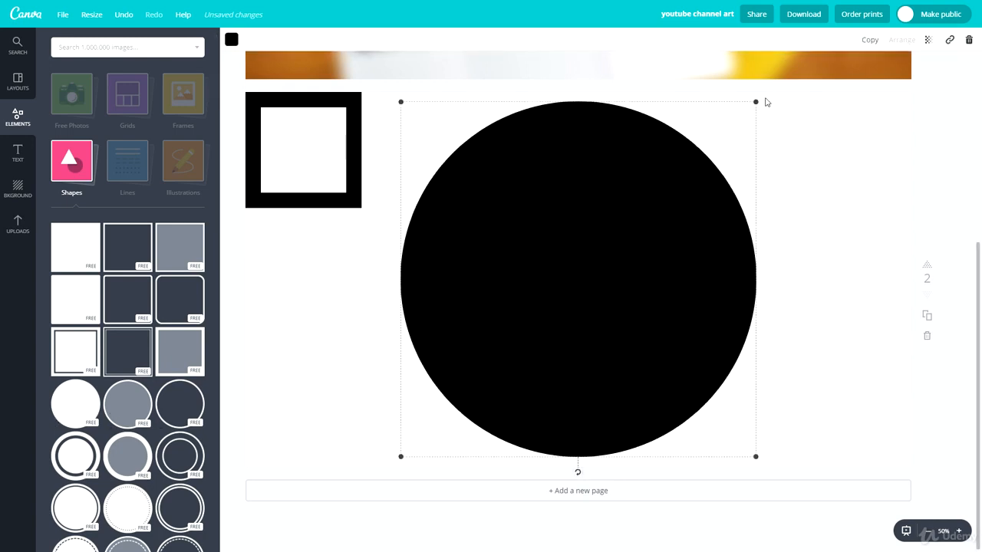
pyautogui.moveTo(755, 100); pyautogui.dragTo(605, 253)
pyautogui.moveTo(548, 305); pyautogui.dragTo(658, 269)
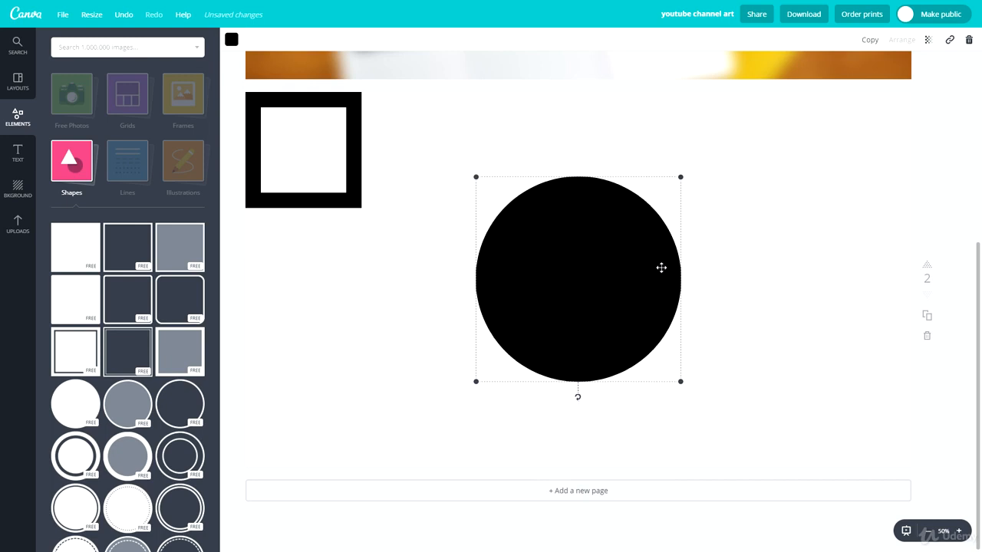
pyautogui.click(318, 354)
# - Insert a second circle, make it slightly smaller than the first, centre it on top and recolour it white to form a ring
pyautogui.click(74, 405)
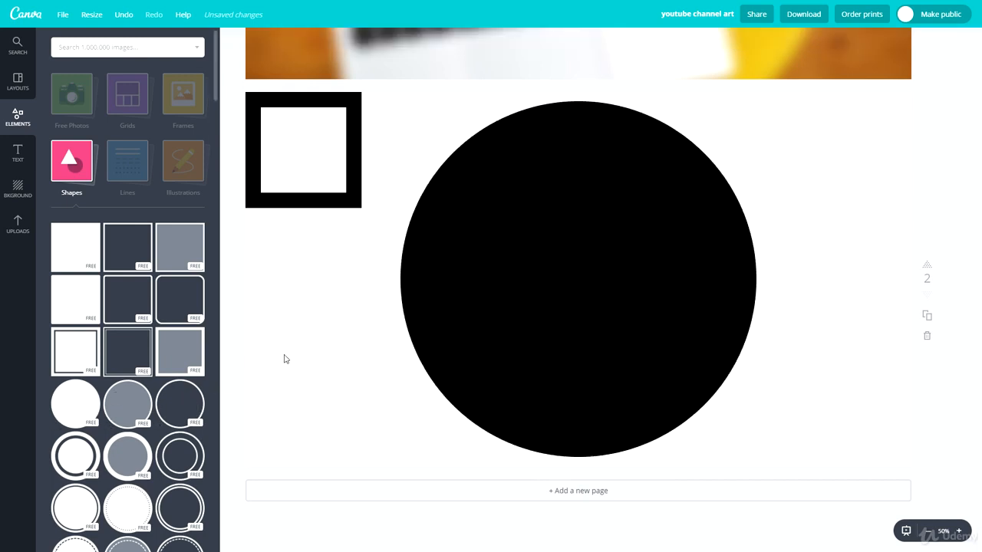
pyautogui.moveTo(755, 101); pyautogui.dragTo(575, 281)
pyautogui.moveTo(504, 346); pyautogui.dragTo(578, 273)
pyautogui.click(231, 42)
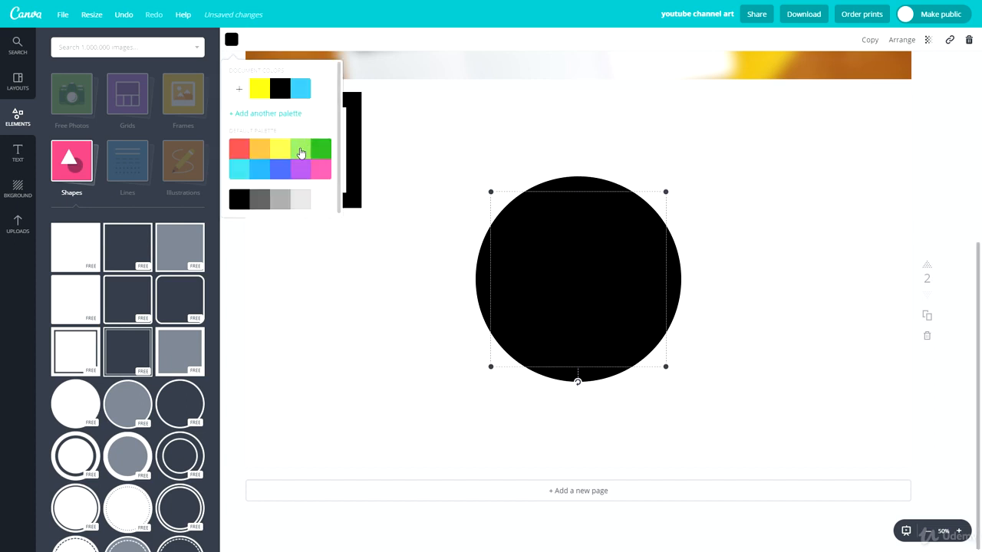
pyautogui.click(321, 199)
pyautogui.click(591, 267)
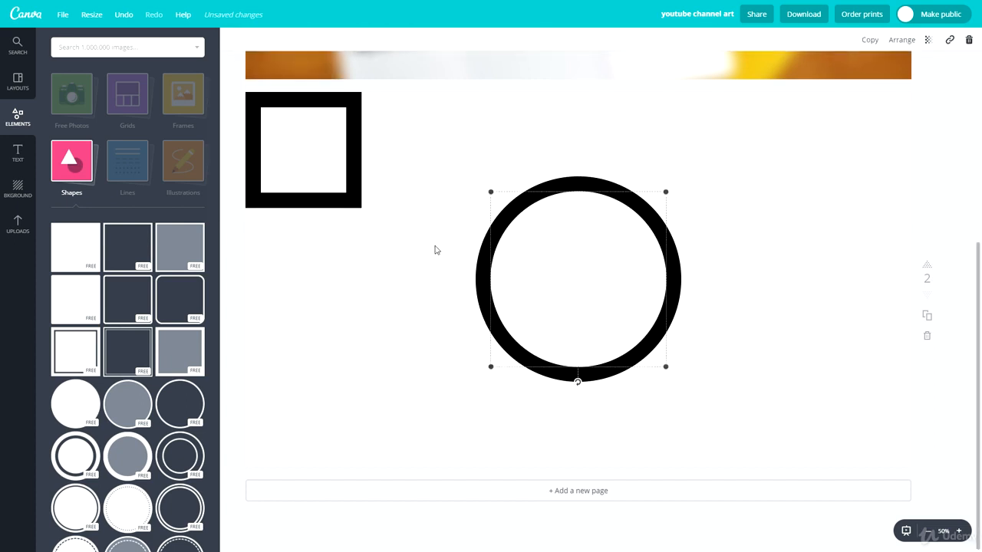
pyautogui.click(345, 373)
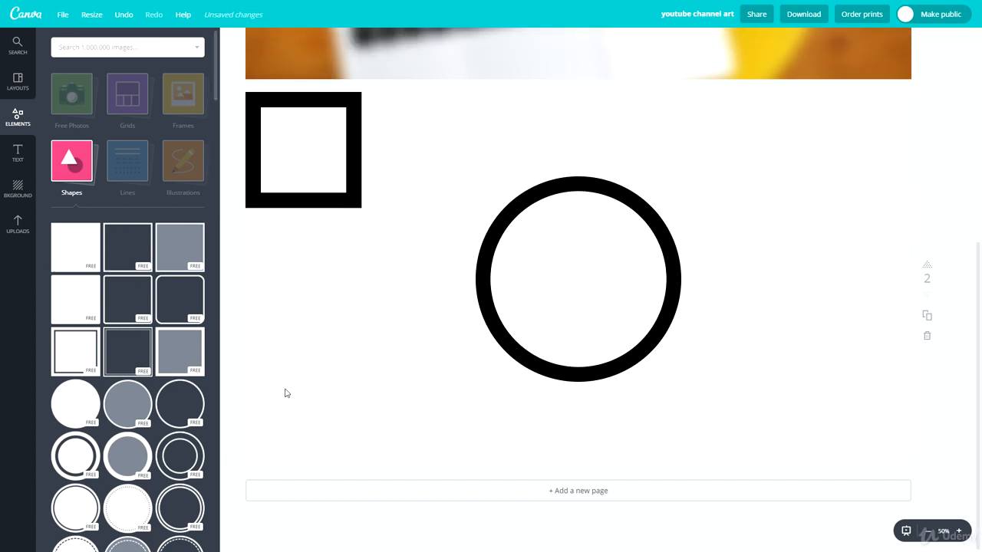
# - Duplicate the ring's white inner circle, recolour the copy black and centre it over the upper part of the ring
pyautogui.click(590, 267)
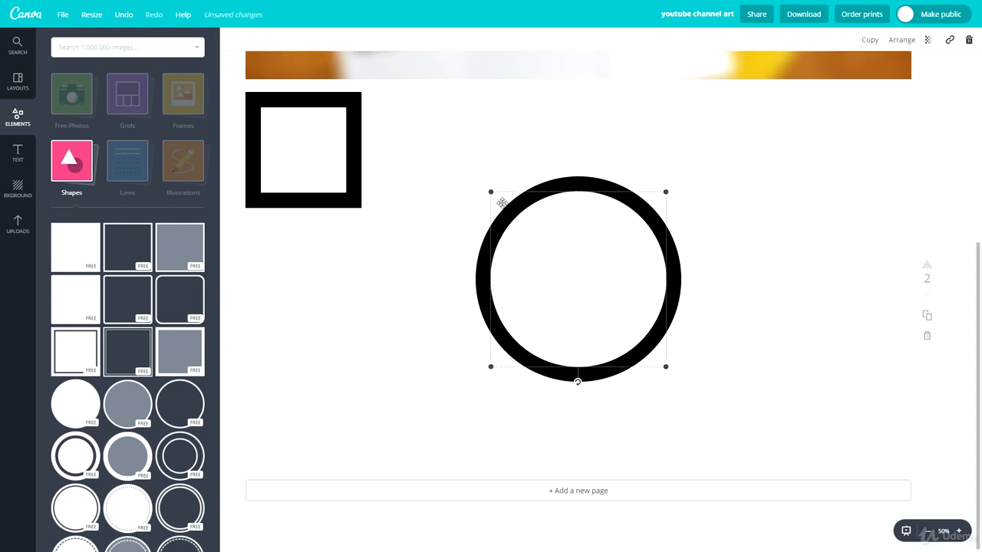
pyautogui.moveTo(549, 263); pyautogui.dragTo(423, 287)
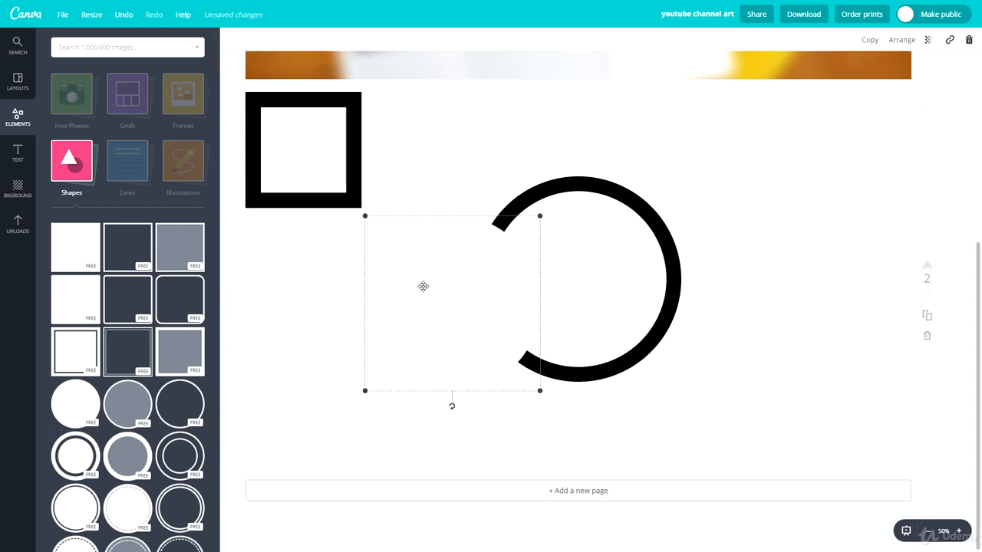
pyautogui.click(235, 46)
pyautogui.click(283, 90)
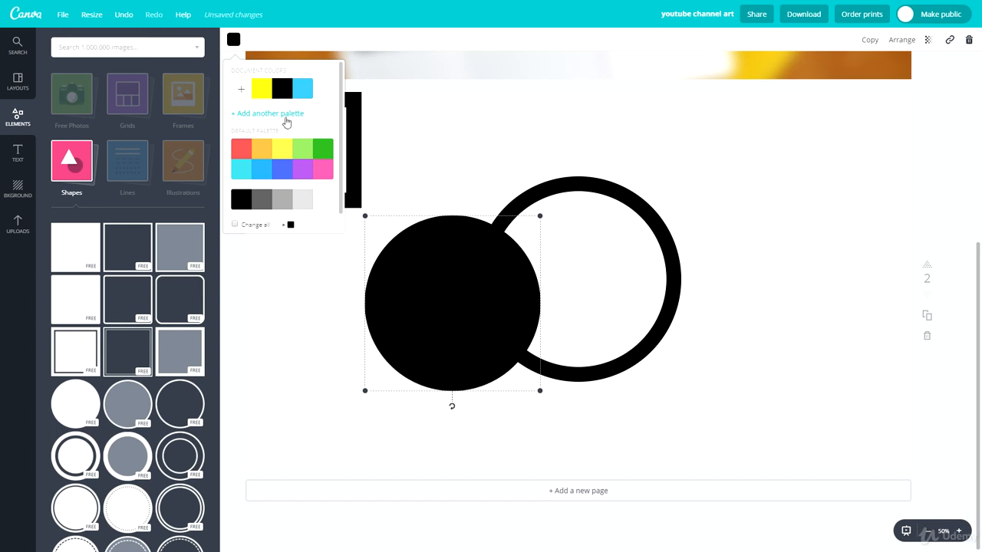
pyautogui.moveTo(440, 338); pyautogui.dragTo(564, 244)
pyautogui.click(761, 235)
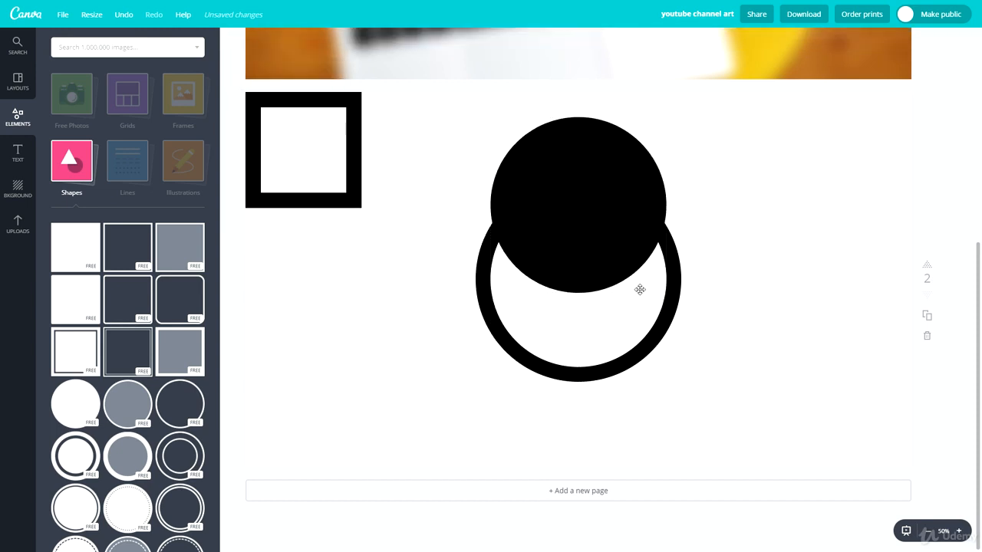
# - Duplicate the black overlapping circle and align the copy over the lower part of the ring
pyautogui.click(544, 166)
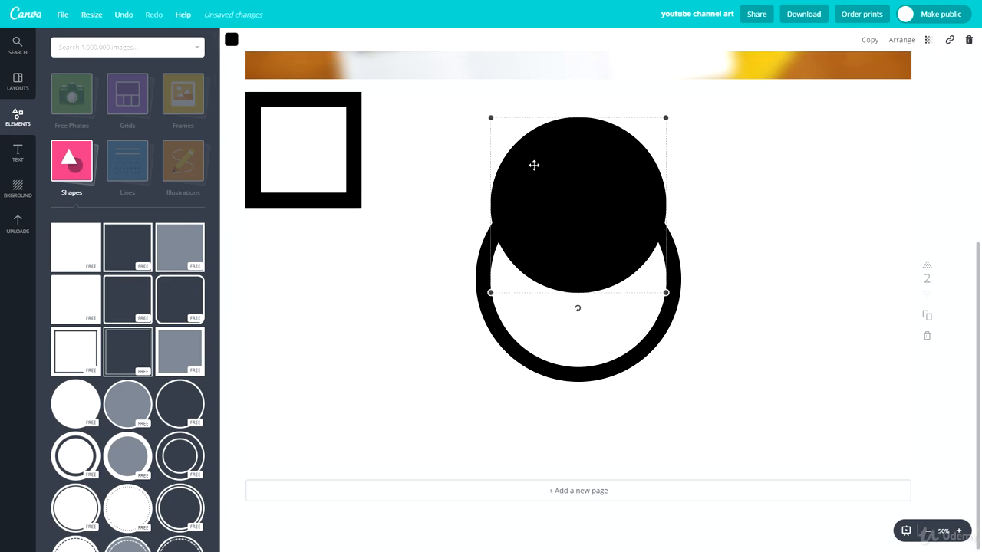
pyautogui.moveTo(533, 165); pyautogui.dragTo(565, 392)
pyautogui.click(789, 335)
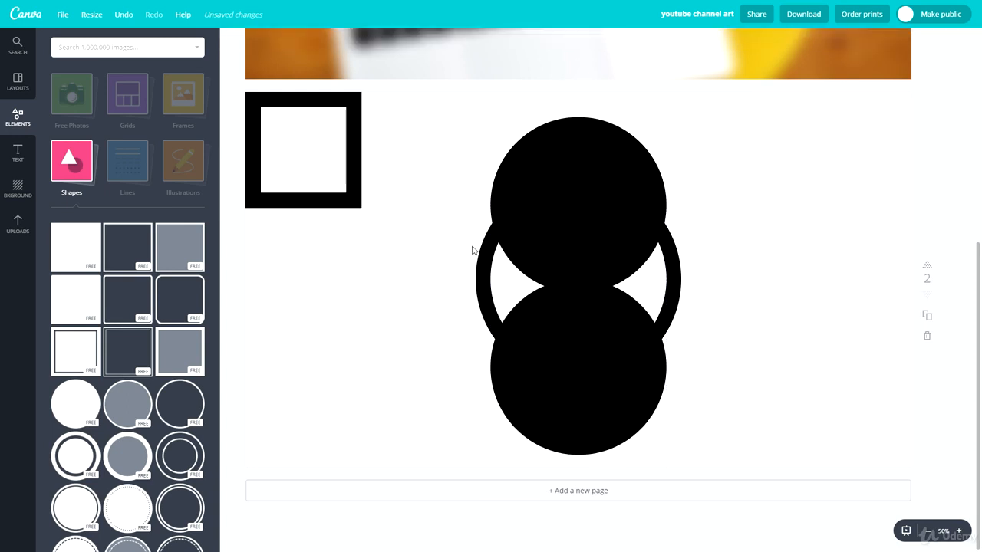
# - Scale the whole circle stack down and lower the upper black circle inside the ring to leave a white crescent, moving the spare circle aside
pyautogui.moveTo(781, 404); pyautogui.dragTo(484, 118)
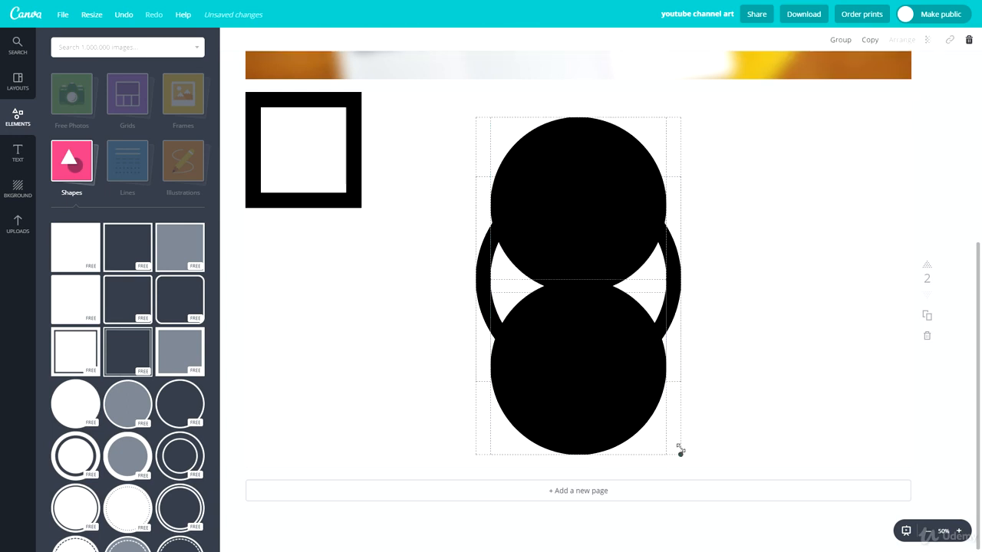
pyautogui.moveTo(680, 454); pyautogui.dragTo(618, 368)
pyautogui.click(732, 285)
pyautogui.moveTo(566, 162); pyautogui.dragTo(565, 230)
pyautogui.moveTo(533, 339); pyautogui.dragTo(353, 372)
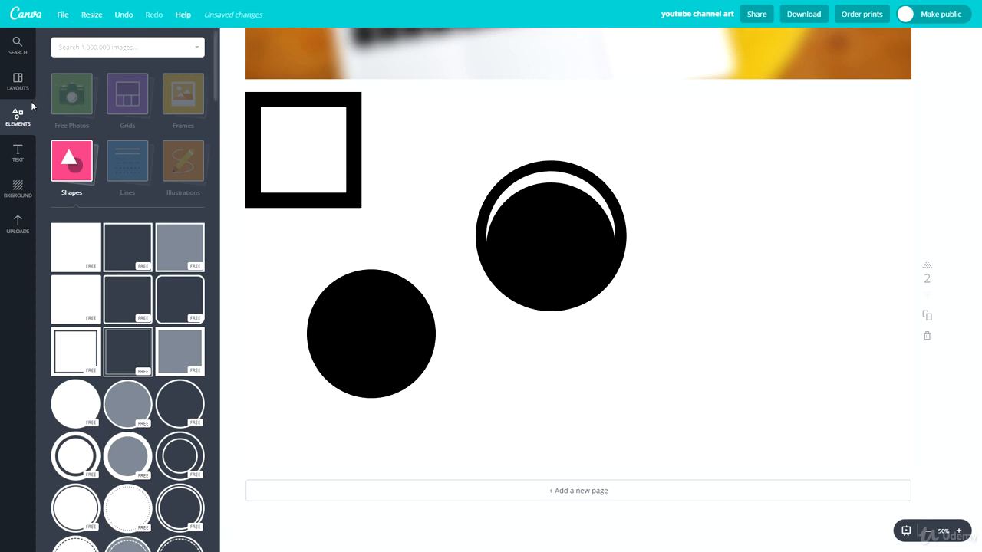
# - Change the second page's background colour to black
pyautogui.click(14, 187)
pyautogui.click(61, 178)
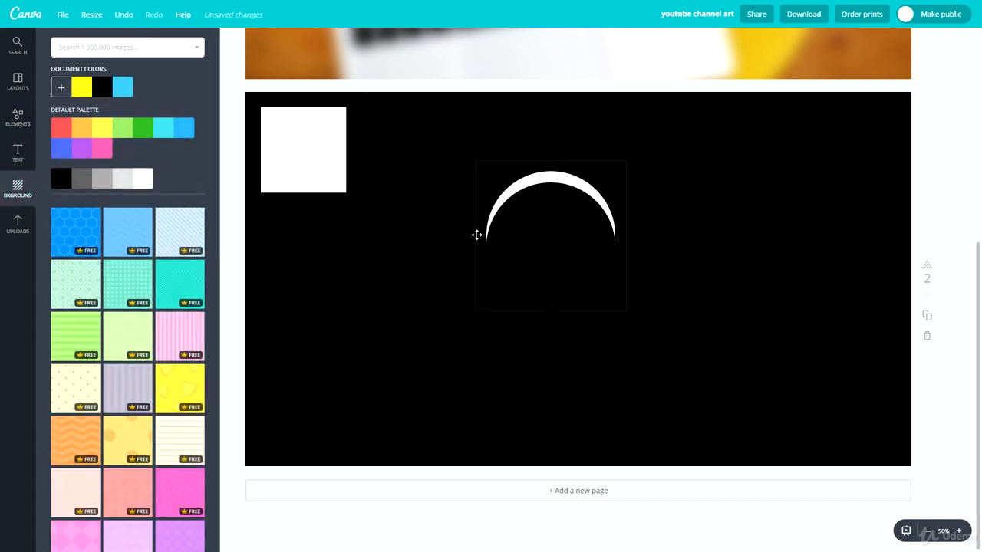
# - Duplicate the crescent's black inner circle, recolour the copy white and align it just below the crescent
pyautogui.click(556, 242)
pyautogui.click(775, 337)
pyautogui.click(231, 38)
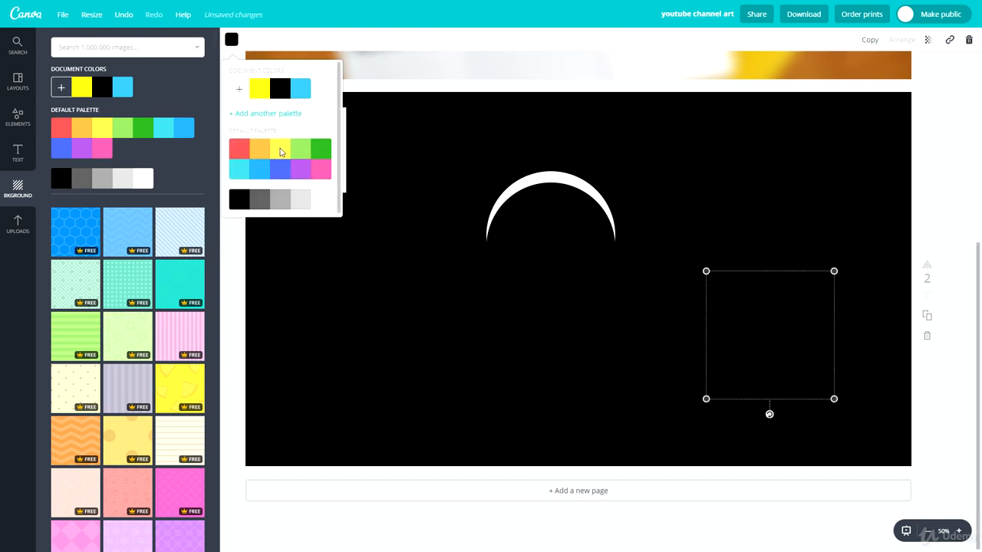
pyautogui.click(320, 198)
pyautogui.click(750, 172)
pyautogui.moveTo(800, 362); pyautogui.dragTo(580, 288)
pyautogui.click(725, 269)
# - Duplicate the black circle, bring the copy forward over the white circle and position it to leave a second white crescent
pyautogui.click(556, 260)
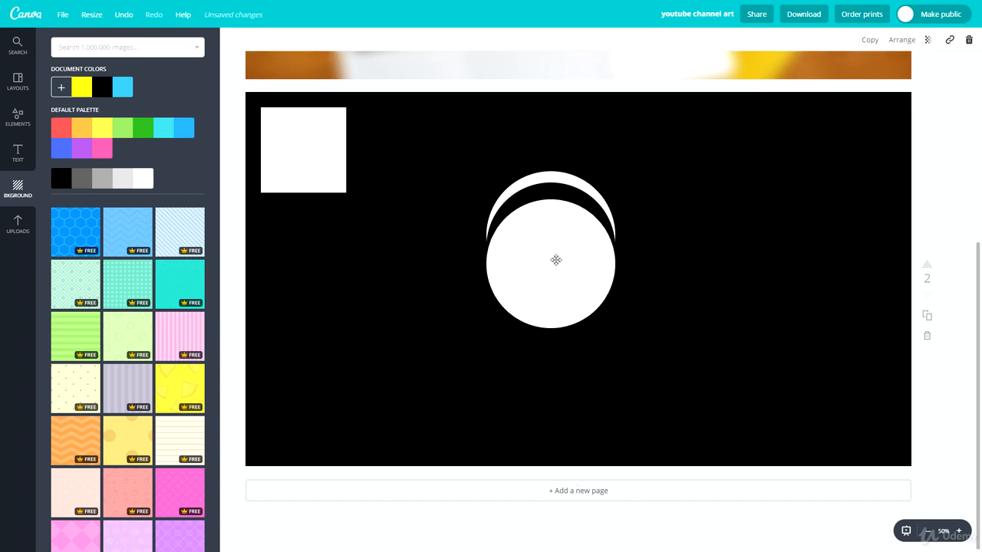
pyautogui.click(542, 191)
pyautogui.moveTo(543, 191); pyautogui.dragTo(542, 264)
pyautogui.click(897, 41)
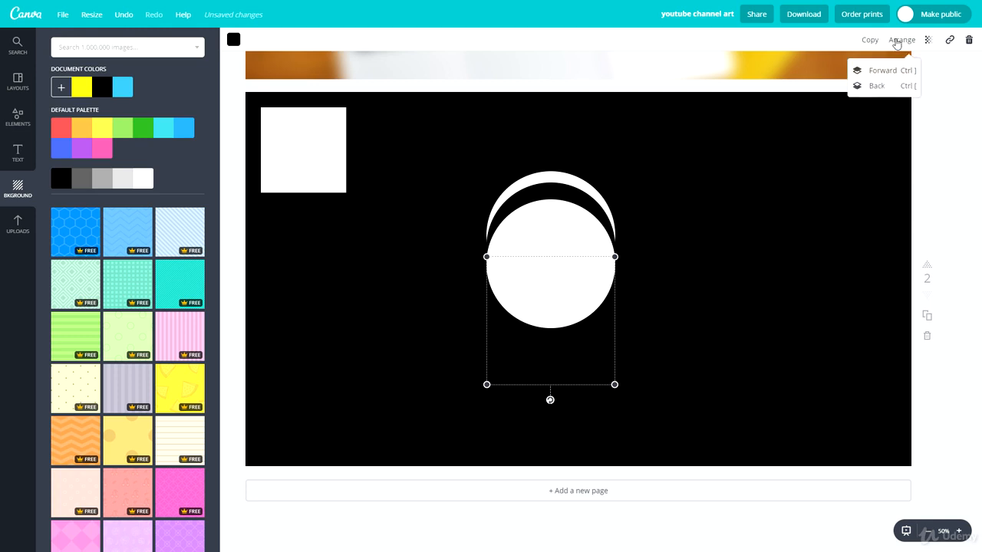
pyautogui.click(882, 72)
pyautogui.moveTo(556, 329); pyautogui.dragTo(555, 286)
pyautogui.click(736, 270)
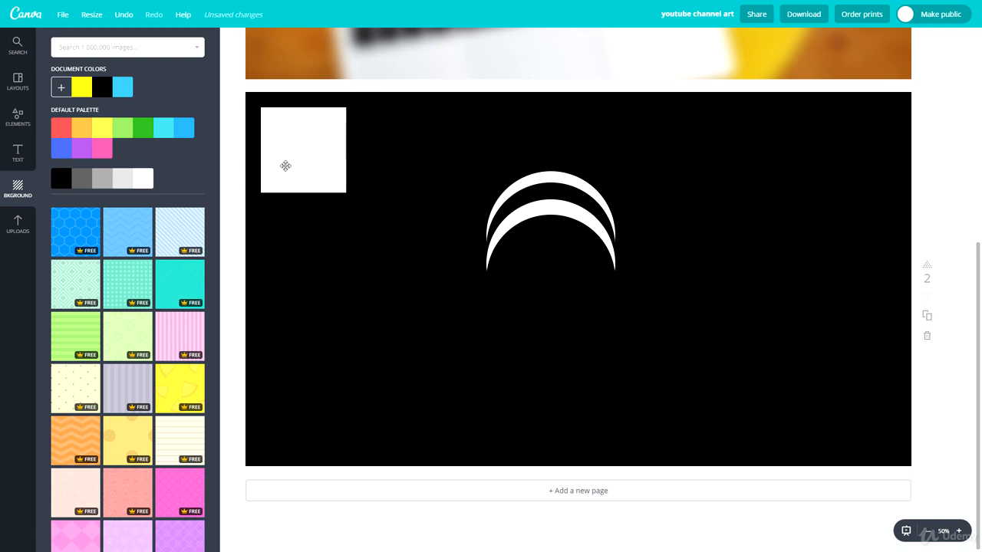
# - Duplicate the white square into the page's other three corners so that each corner holds one matching square
pyautogui.moveTo(292, 161)
pyautogui.mouseDown()
pyautogui.moveTo(287, 180)
pyautogui.moveTo(290, 160)
pyautogui.mouseUp()
pyautogui.click(312, 175)
pyautogui.moveTo(360, 268); pyautogui.dragTo(278, 149)
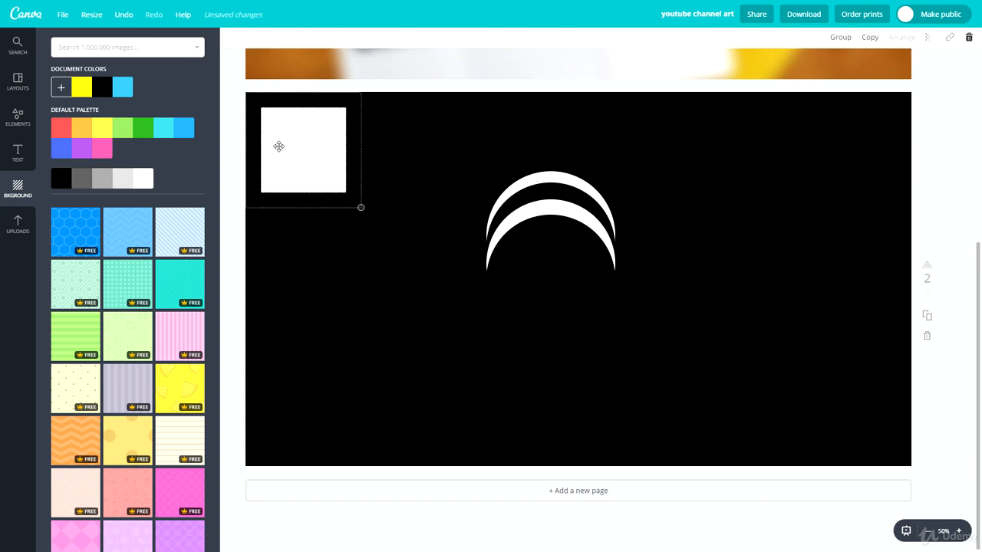
pyautogui.moveTo(300, 182); pyautogui.dragTo(877, 163)
pyautogui.click(634, 272)
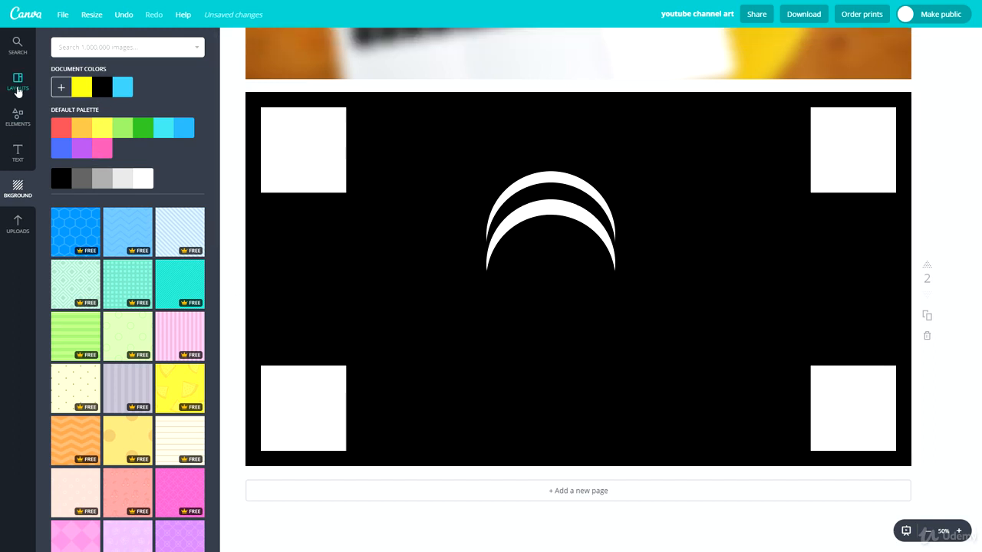
# - Add a thick white line bridging the two upper squares and move the crescents down to clear it
pyautogui.click(17, 117)
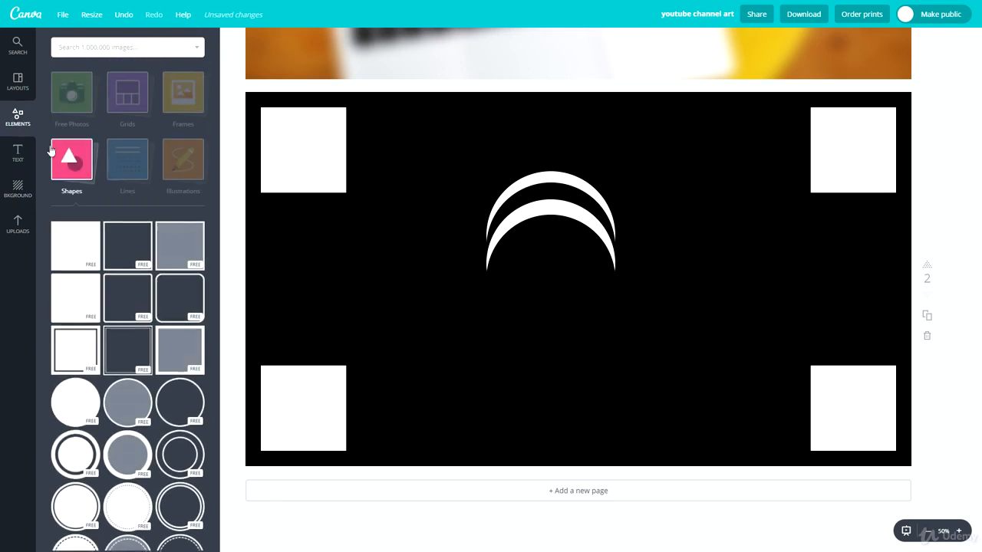
pyautogui.click(125, 154)
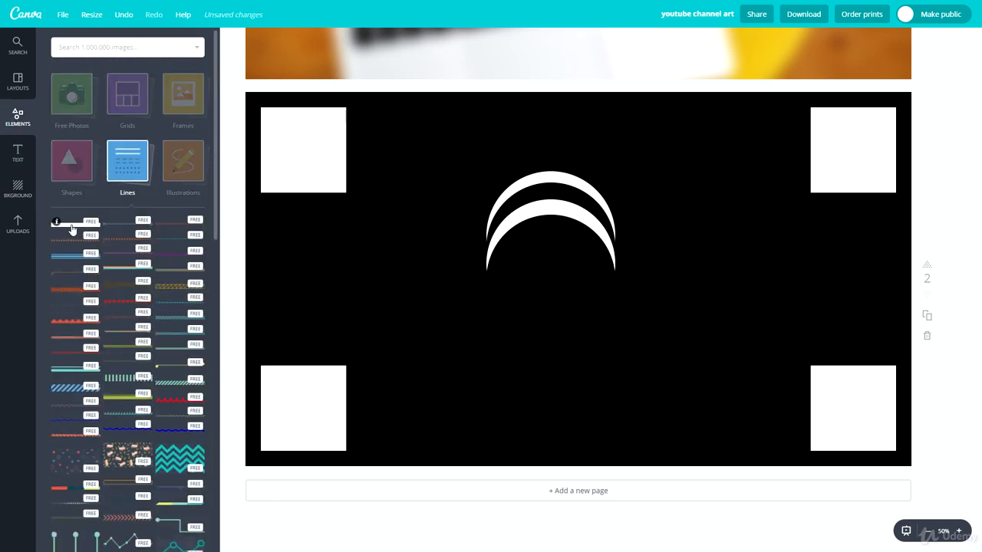
pyautogui.click(71, 229)
pyautogui.moveTo(645, 287); pyautogui.dragTo(646, 158)
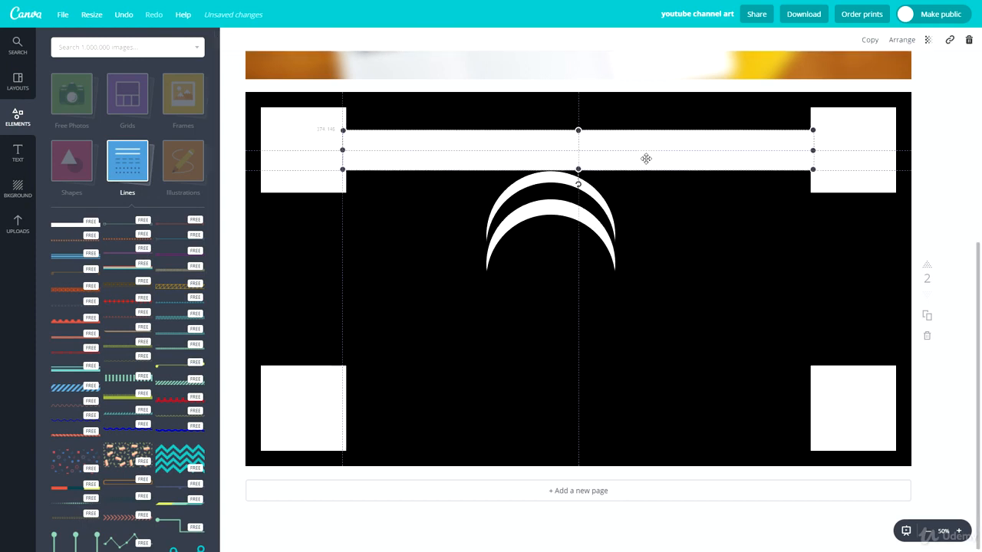
pyautogui.moveTo(548, 241); pyautogui.dragTo(572, 264)
# - Duplicate the upper white bar and place the copy between the two lower squares
pyautogui.click(505, 154)
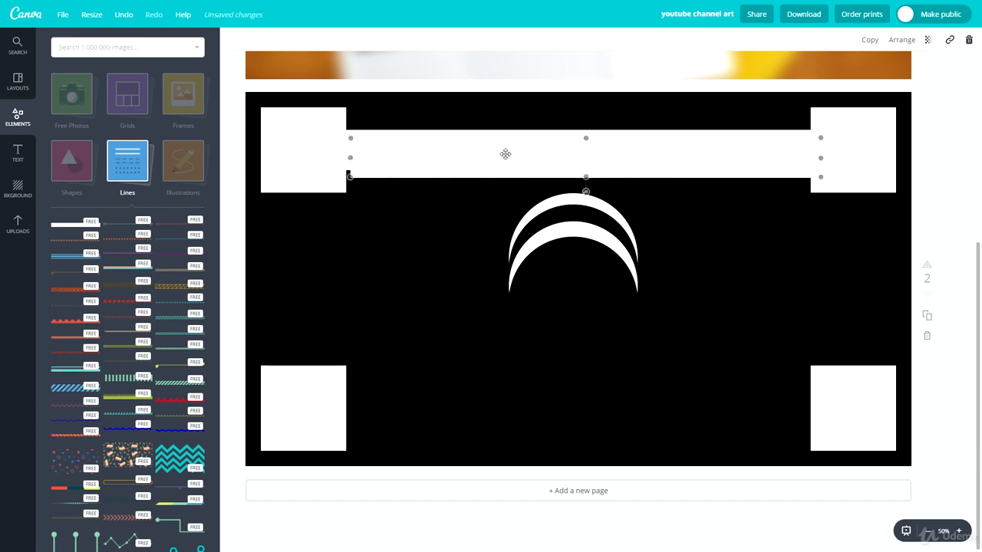
pyautogui.moveTo(505, 155); pyautogui.dragTo(547, 418)
pyautogui.click(767, 276)
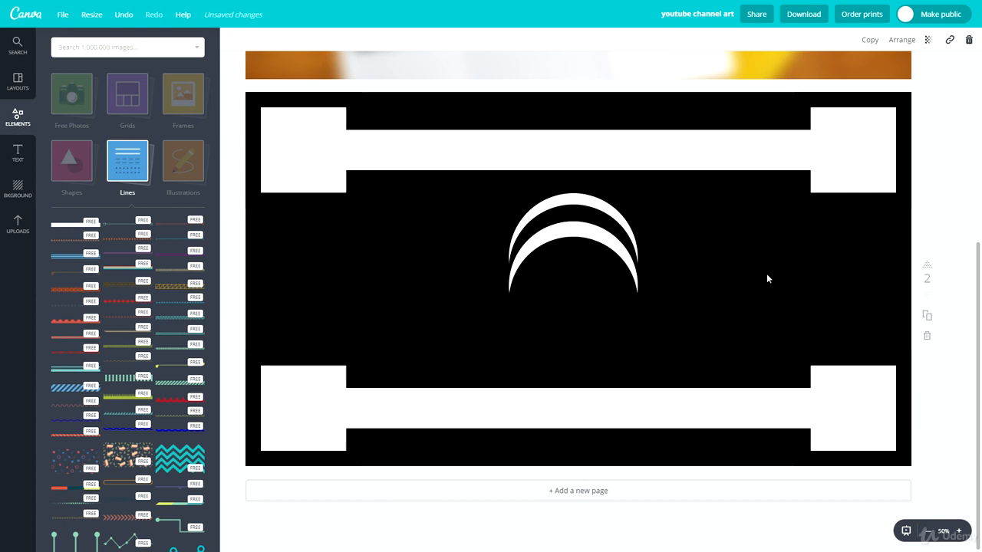
# - Duplicate the lower bar, shorten the copy and rotate it upright to connect the two left squares
pyautogui.click(558, 405)
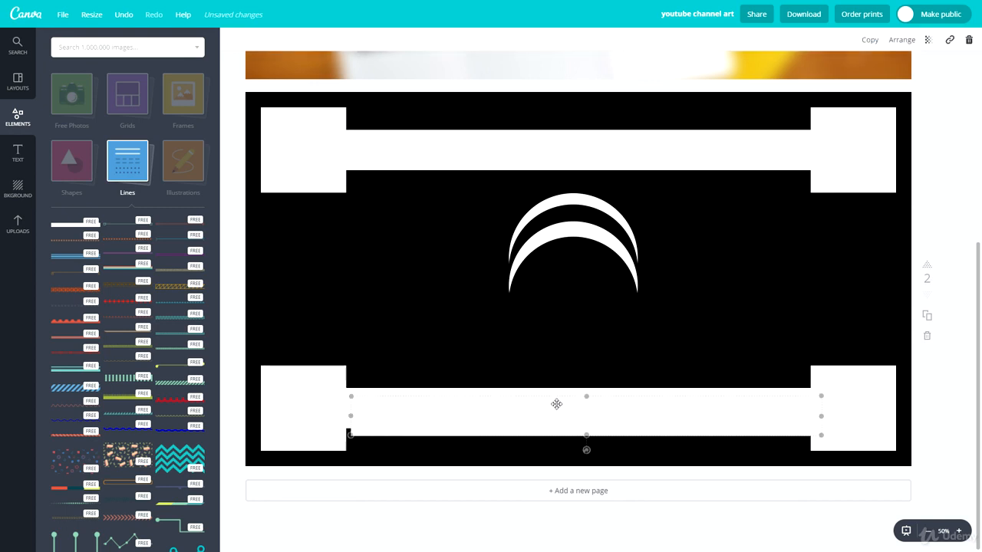
pyautogui.moveTo(554, 405); pyautogui.dragTo(504, 245)
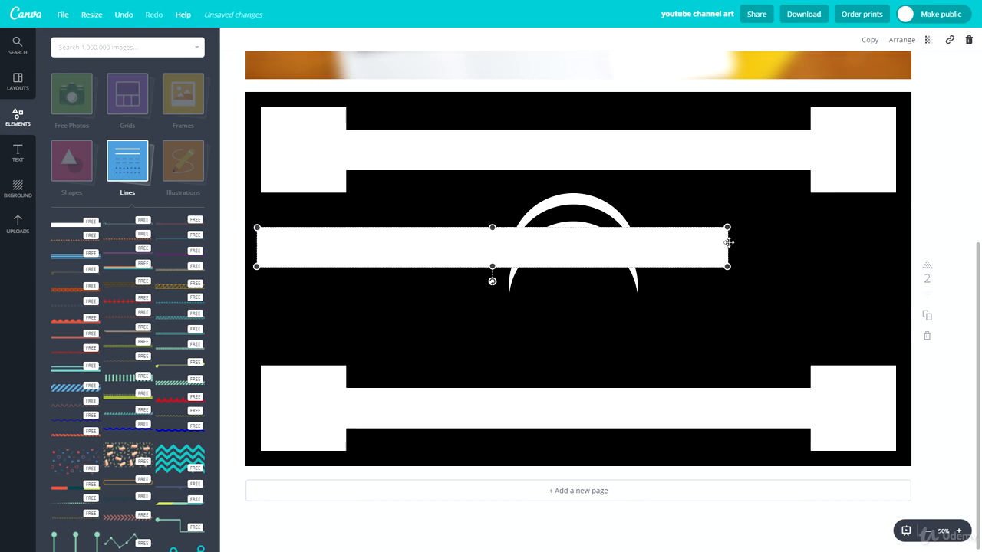
pyautogui.moveTo(575, 250); pyautogui.dragTo(599, 263)
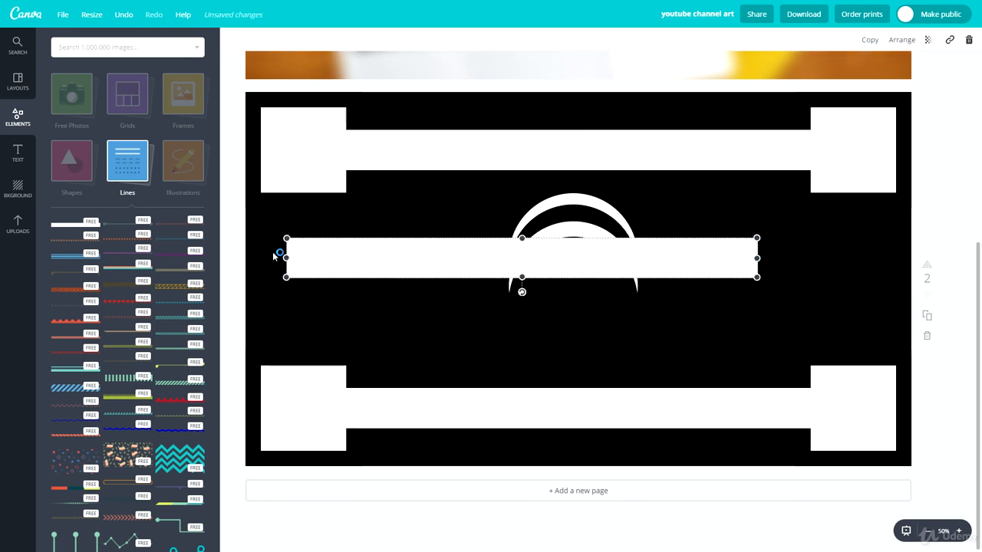
pyautogui.moveTo(290, 259); pyautogui.dragTo(514, 264)
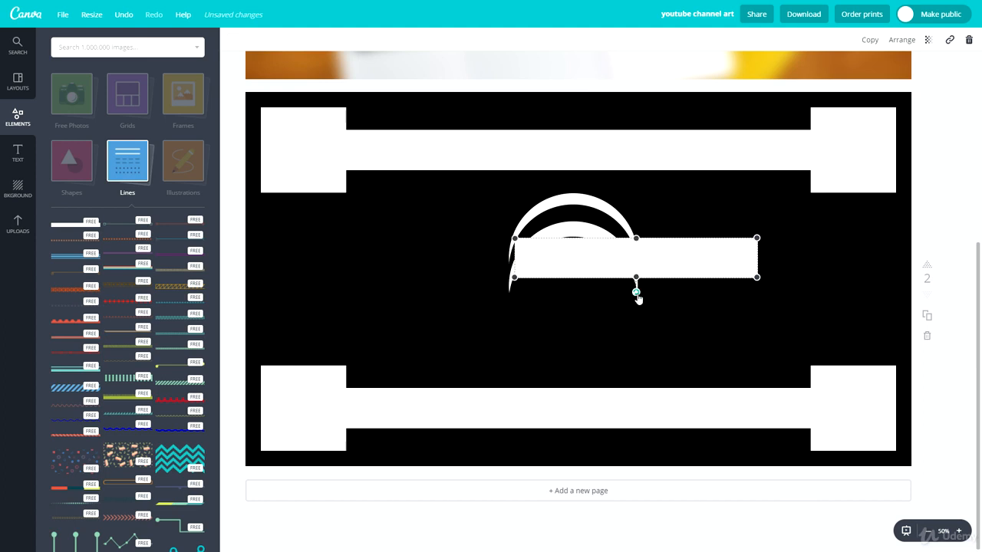
pyautogui.moveTo(636, 293); pyautogui.dragTo(309, 335)
# - Duplicate the vertical bar and align the copy between the two right squares to close the frame
pyautogui.click(311, 299)
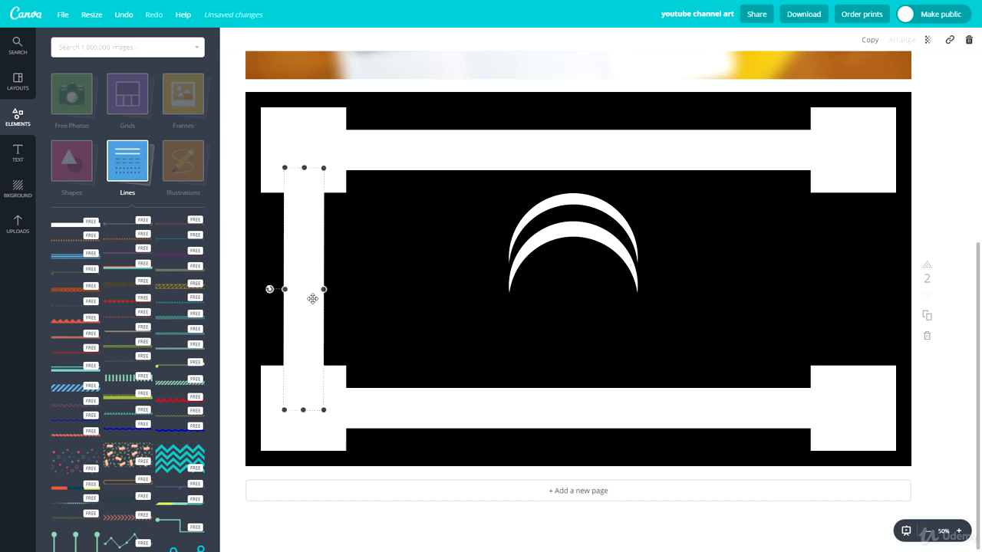
pyautogui.moveTo(315, 299); pyautogui.dragTo(853, 279)
pyautogui.hotkey('ctrl', 'd')
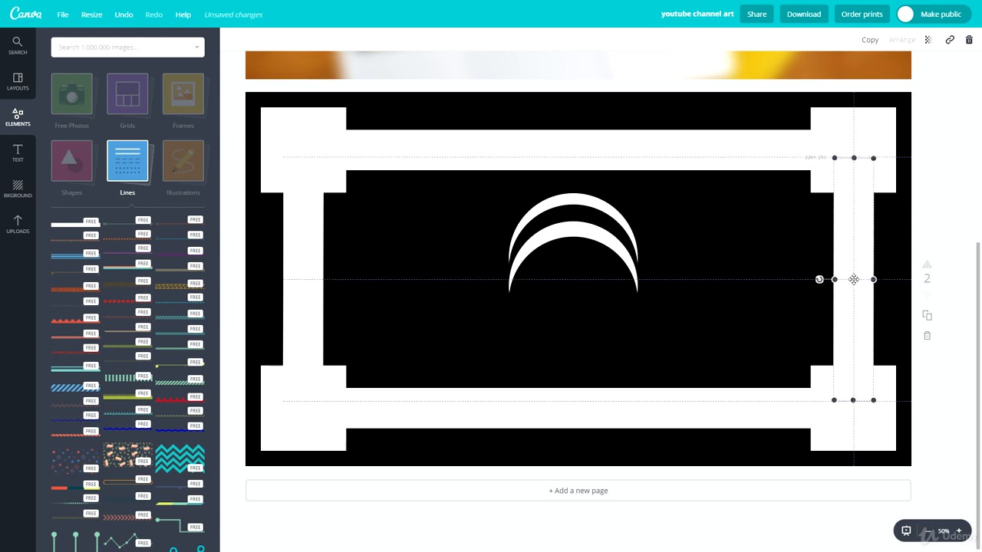
pyautogui.click(754, 254)
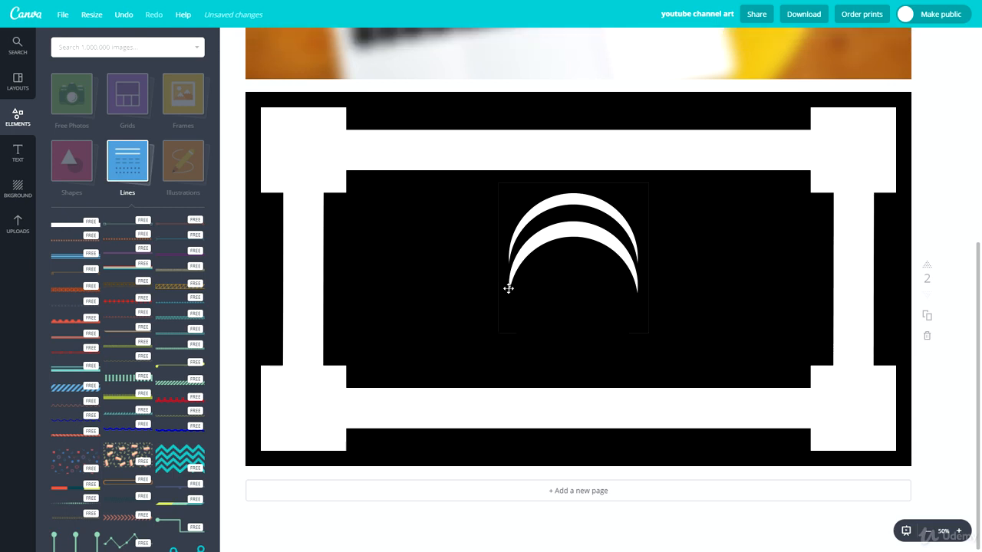
# - Move the crescent stack to the left part of the frame and place a duplicate of it on the right
pyautogui.moveTo(698, 308); pyautogui.dragTo(513, 222)
pyautogui.moveTo(577, 292); pyautogui.dragTo(495, 274)
pyautogui.click(671, 285)
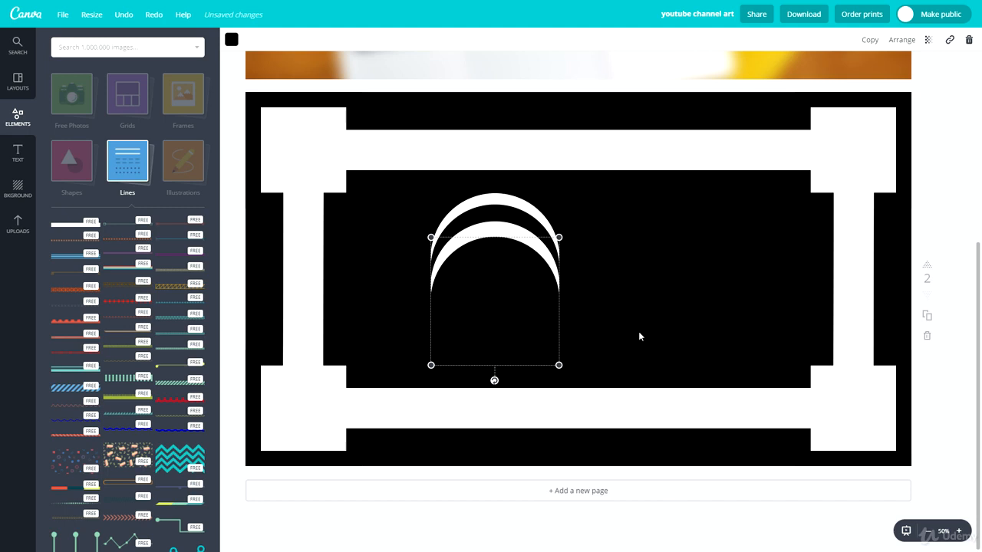
pyautogui.moveTo(632, 330); pyautogui.dragTo(654, 297)
pyautogui.hotkey('ctrl', 'd')
pyautogui.click(540, 297)
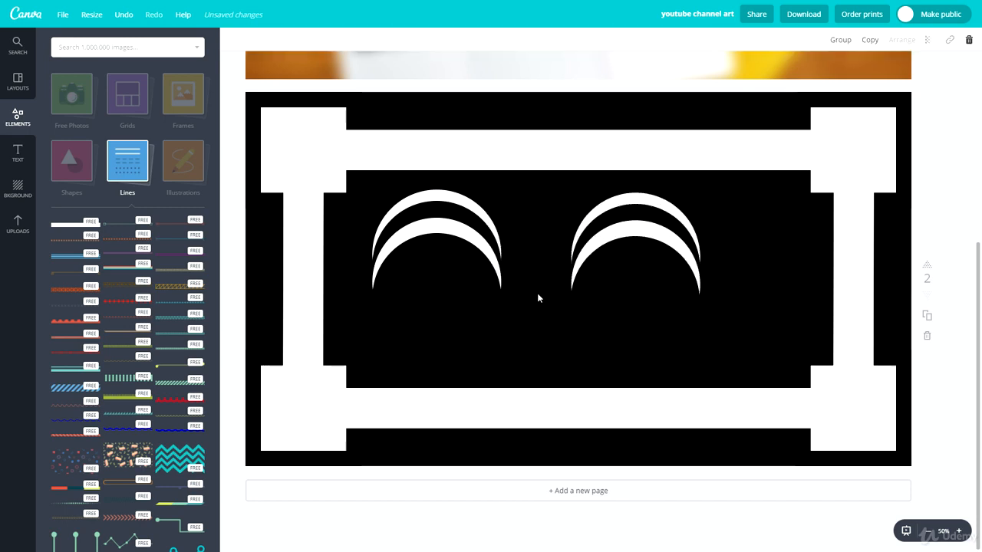
# - Nudge the white circles of both crescents in the right-hand copy slightly to the left
pyautogui.click(634, 230)
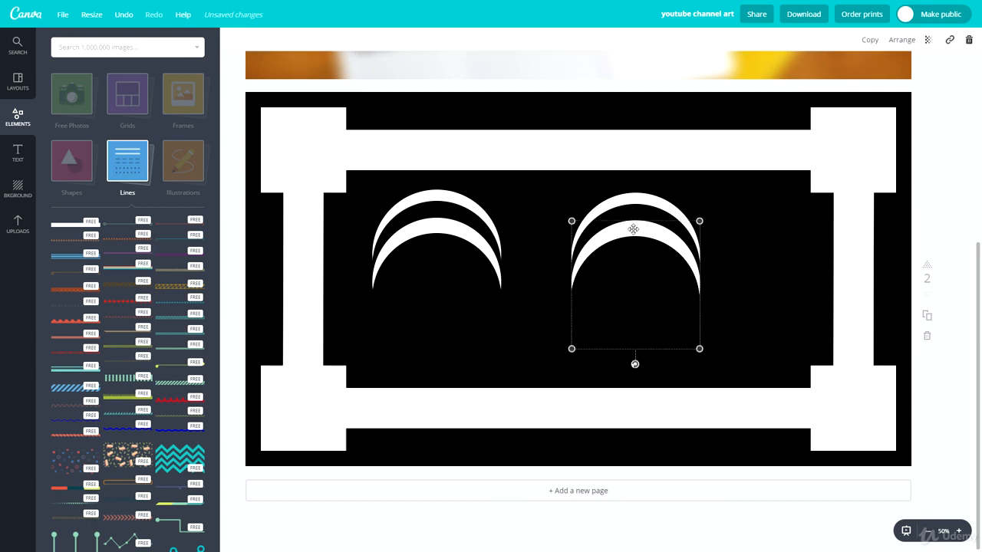
pyautogui.press('Left')
pyautogui.press('Left')
pyautogui.press('Left')
pyautogui.press('Left')
pyautogui.press('Left')
pyautogui.press('Left')
pyautogui.click(642, 201)
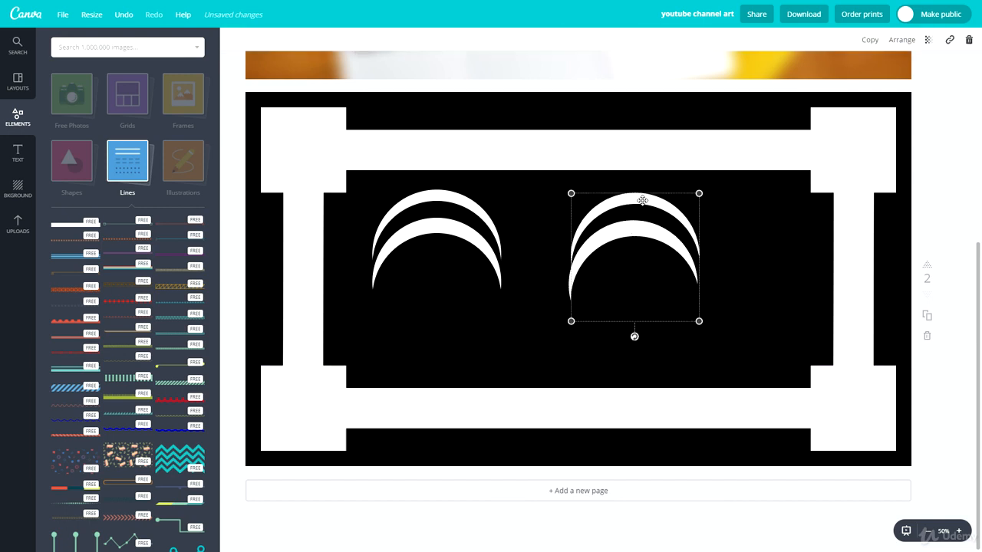
pyautogui.press('Left')
pyautogui.press('Left')
pyautogui.press('Left')
pyautogui.press('Left')
pyautogui.press('Left')
pyautogui.press('Left')
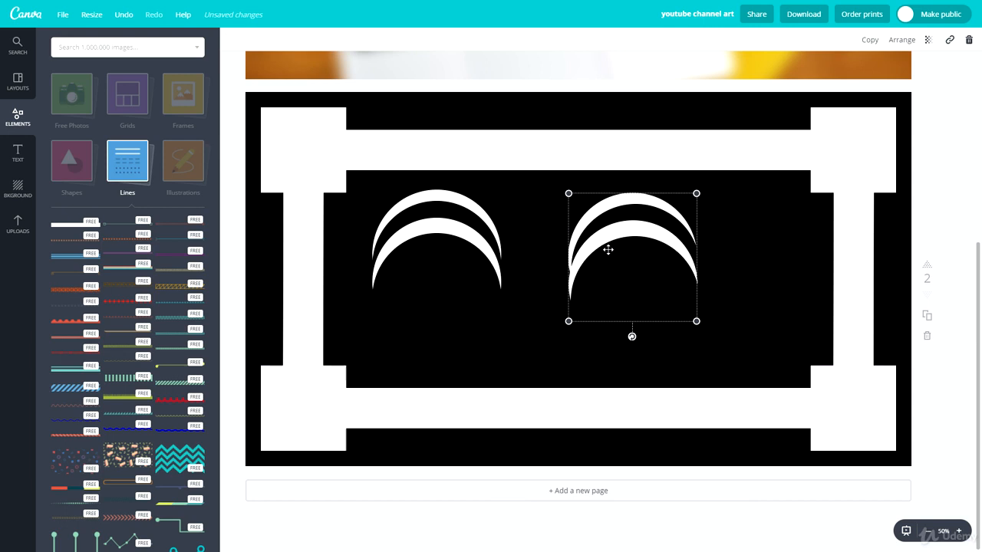
pyautogui.moveTo(640, 234); pyautogui.dragTo(635, 232)
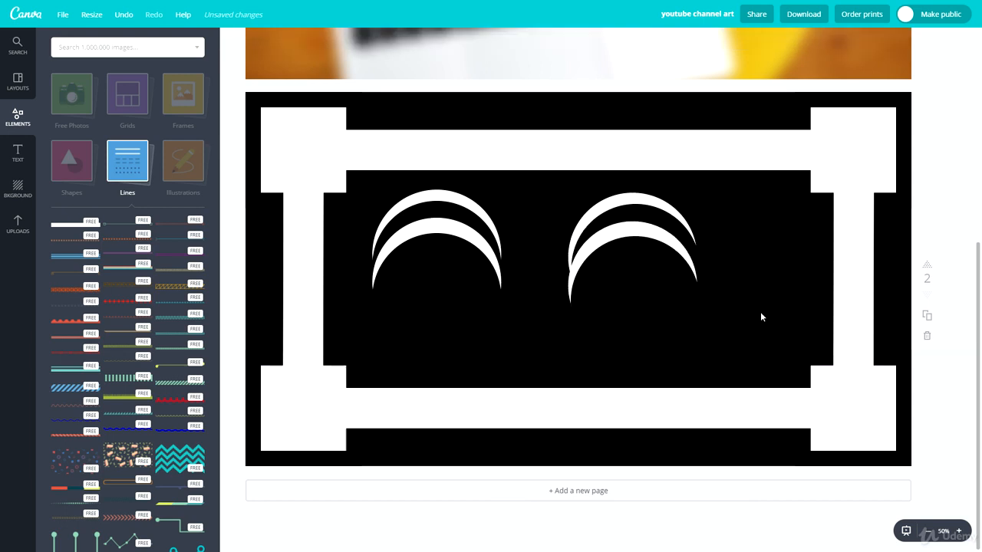
# - Slide the copied crescents against the left pair until their tips meet, shifting the copy's outer black circle slightly right
pyautogui.moveTo(639, 292); pyautogui.dragTo(578, 278)
pyautogui.click(501, 207)
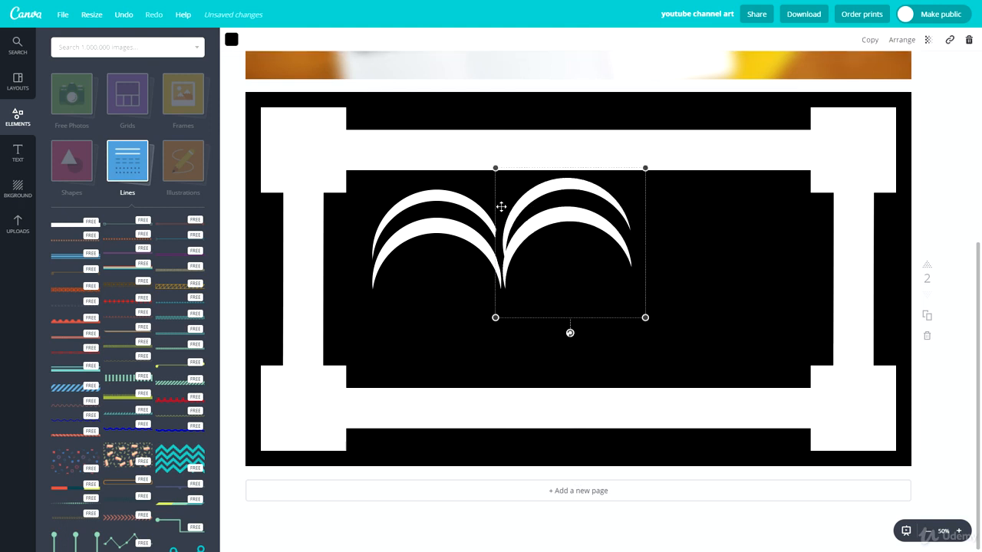
pyautogui.press('Right')
pyautogui.press('Right')
pyautogui.press('Right')
pyautogui.press('Right')
pyautogui.press('Right')
pyautogui.press('Right')
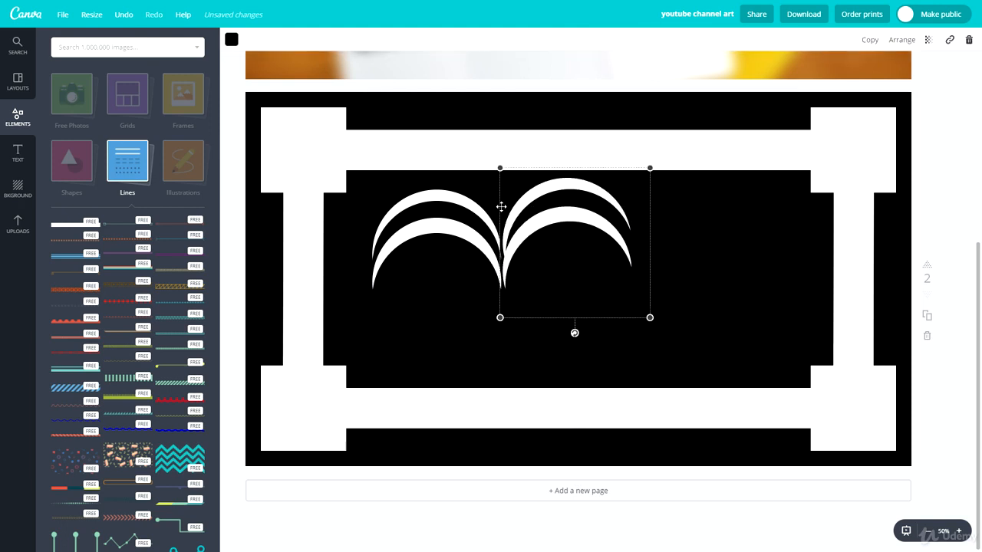
pyautogui.press('Escape')
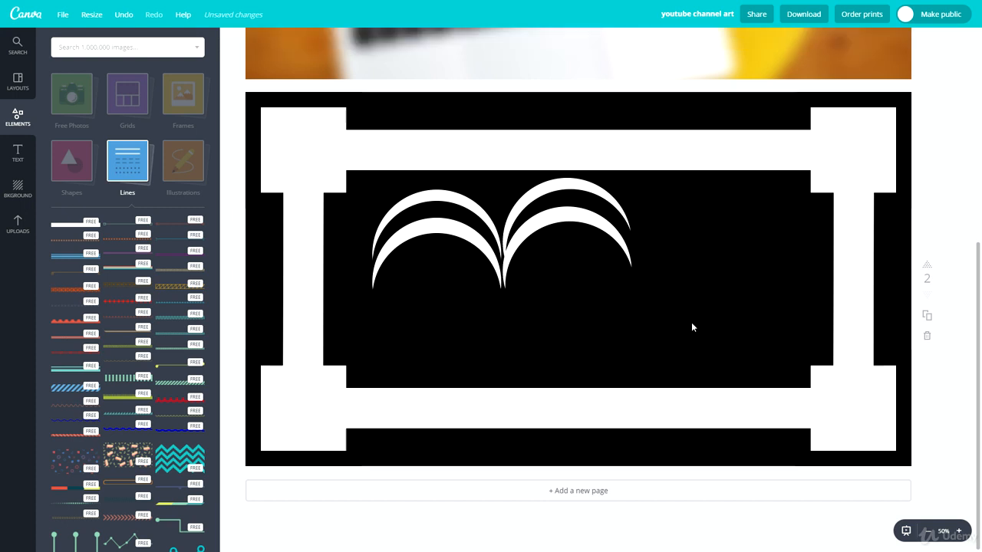
pyautogui.moveTo(603, 296); pyautogui.dragTo(598, 296)
pyautogui.click(703, 277)
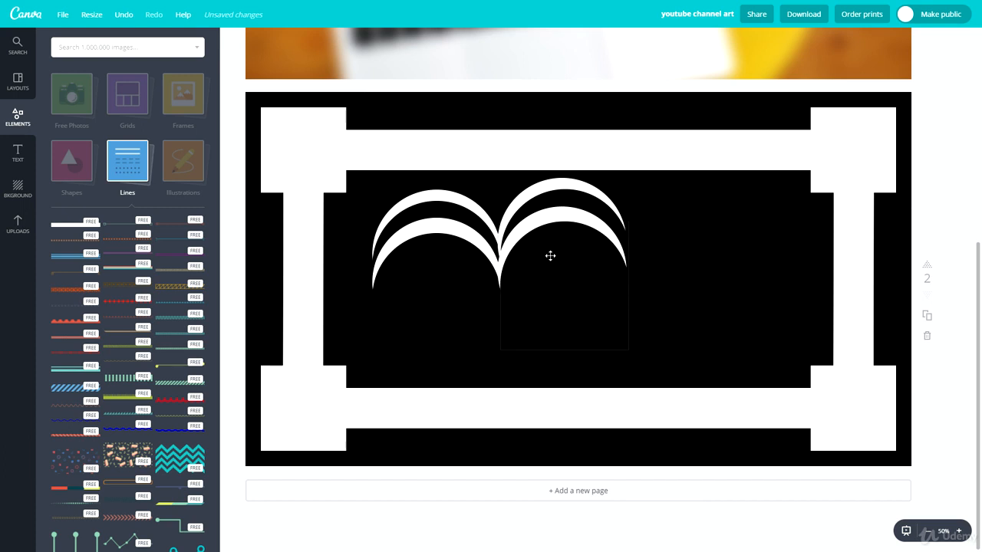
# - Move the copied crescent stack back to the right, away from the left pair
pyautogui.click(520, 253)
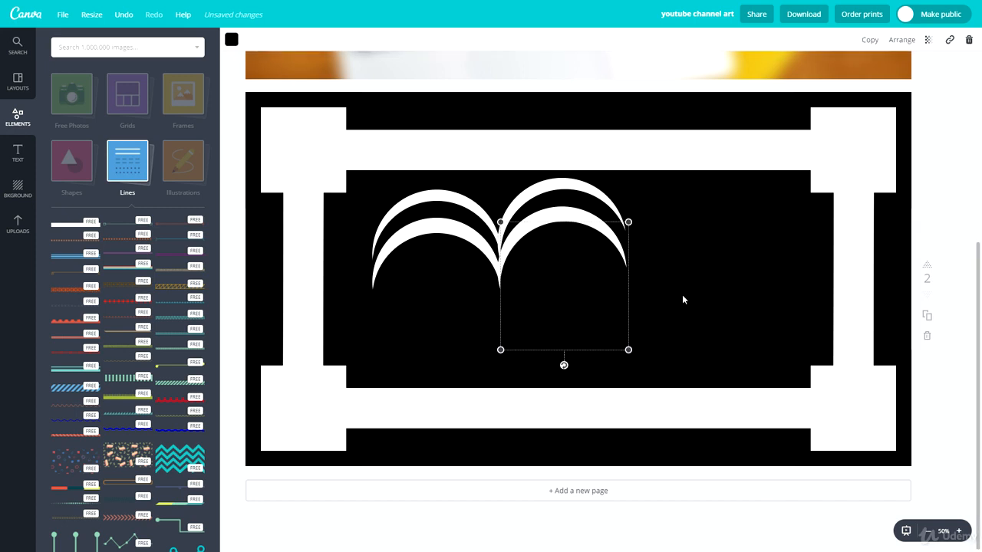
pyautogui.moveTo(683, 297); pyautogui.dragTo(540, 199)
pyautogui.moveTo(572, 269); pyautogui.dragTo(613, 283)
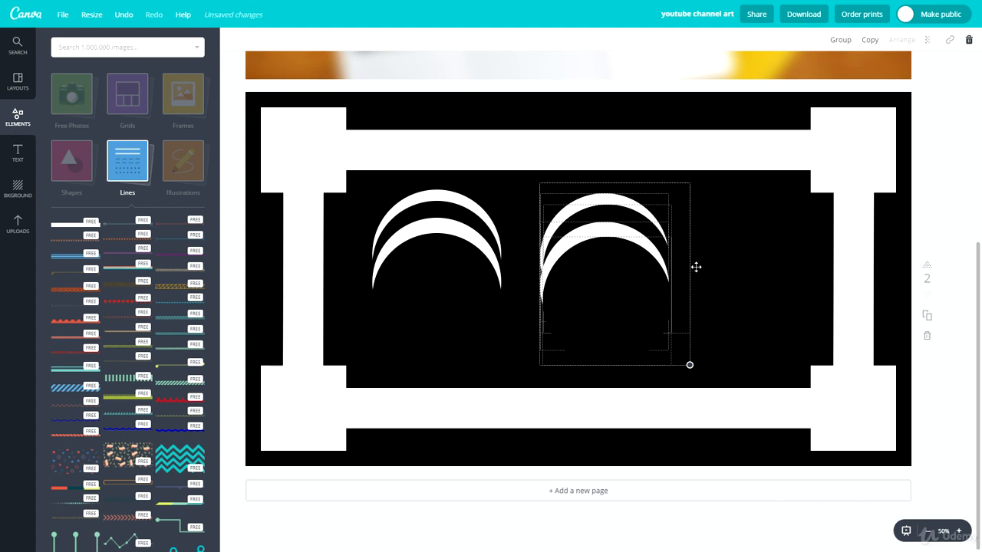
pyautogui.click(617, 138)
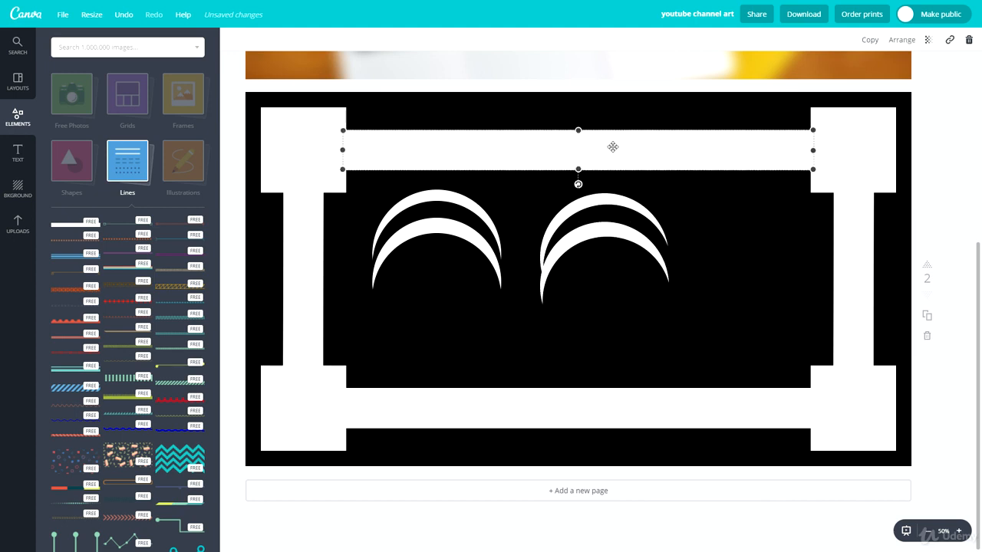
pyautogui.click(699, 322)
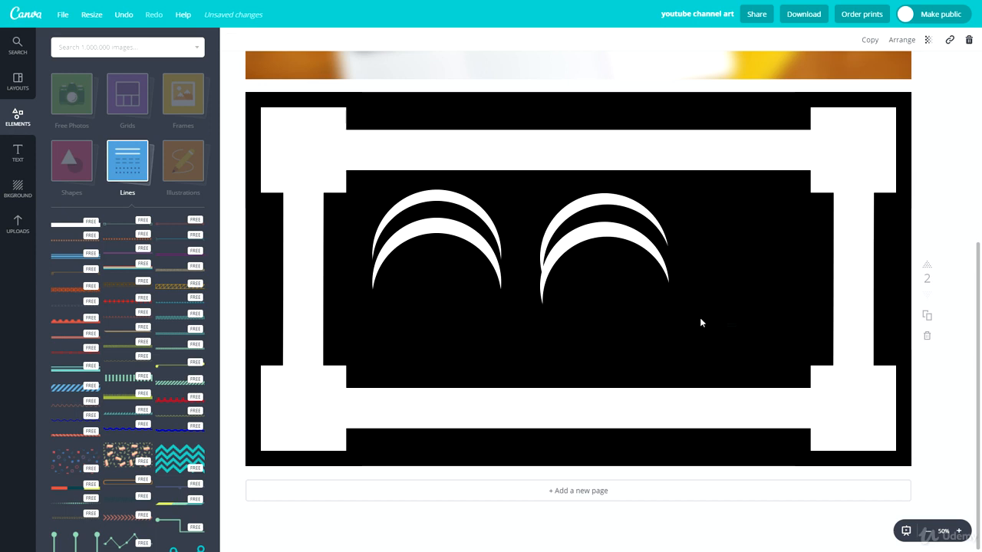
# - Select the whole right-hand crescent stack, move it further right and delete it
pyautogui.moveTo(735, 325); pyautogui.dragTo(574, 257)
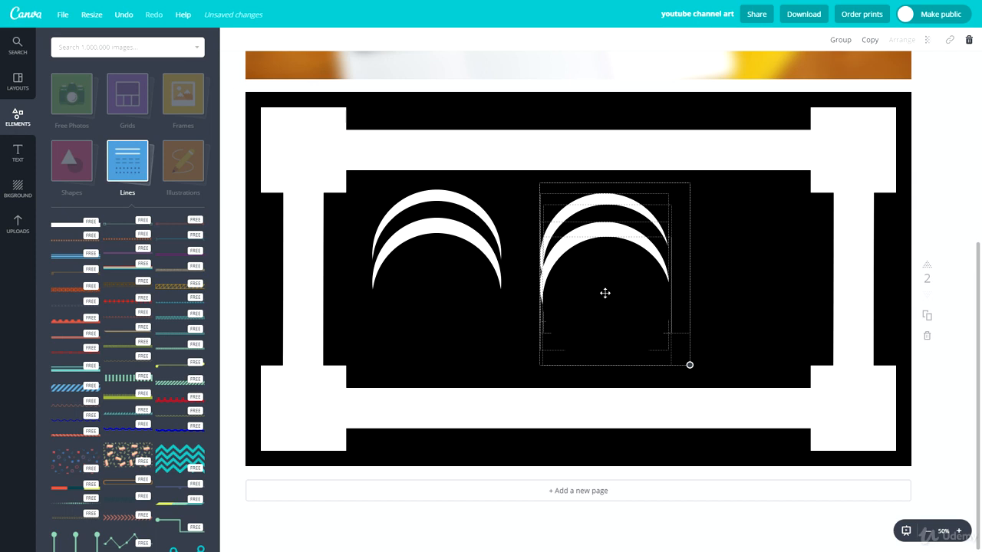
pyautogui.moveTo(605, 293); pyautogui.dragTo(732, 287)
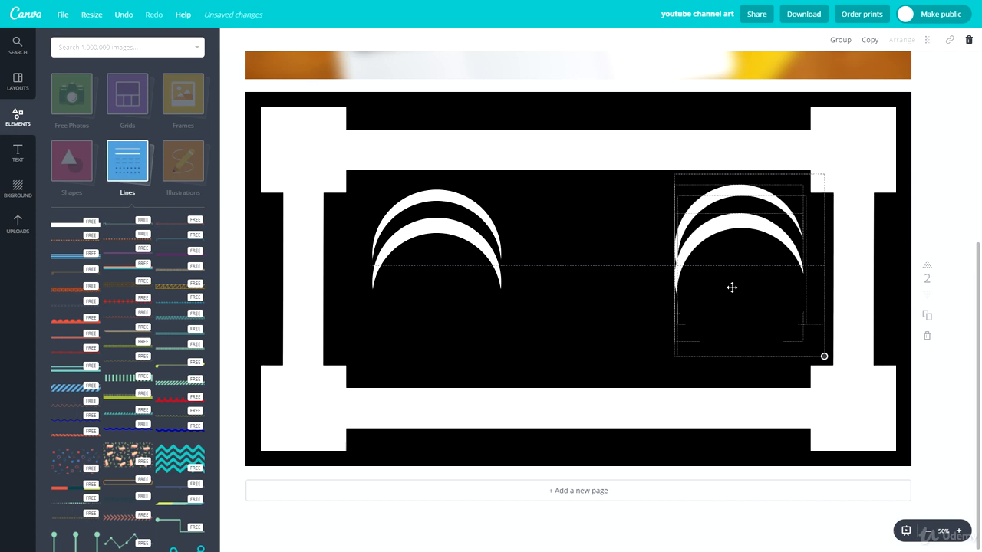
pyautogui.press('Delete')
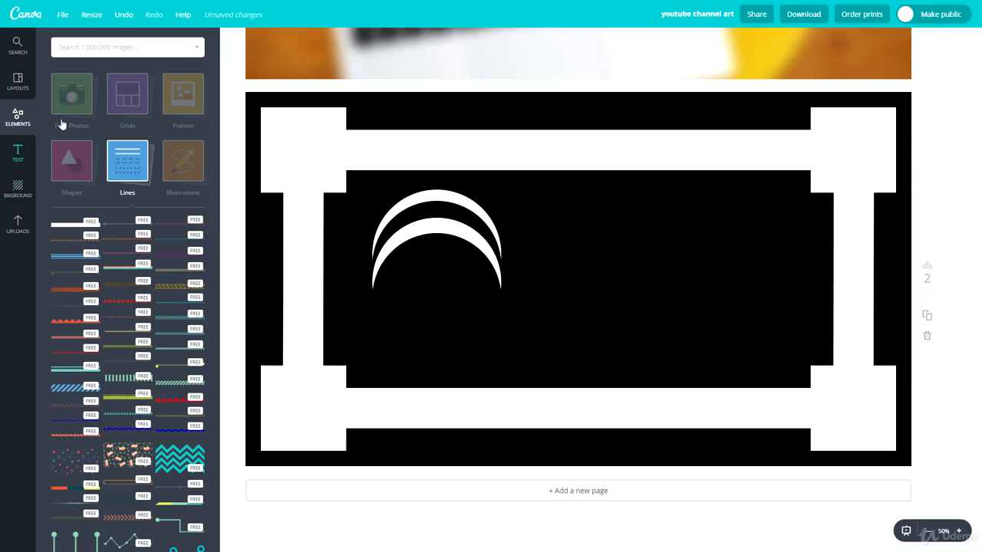
# - Add a solid white square shape and place it against the inside of the frame's upper-right corner
pyautogui.click(71, 159)
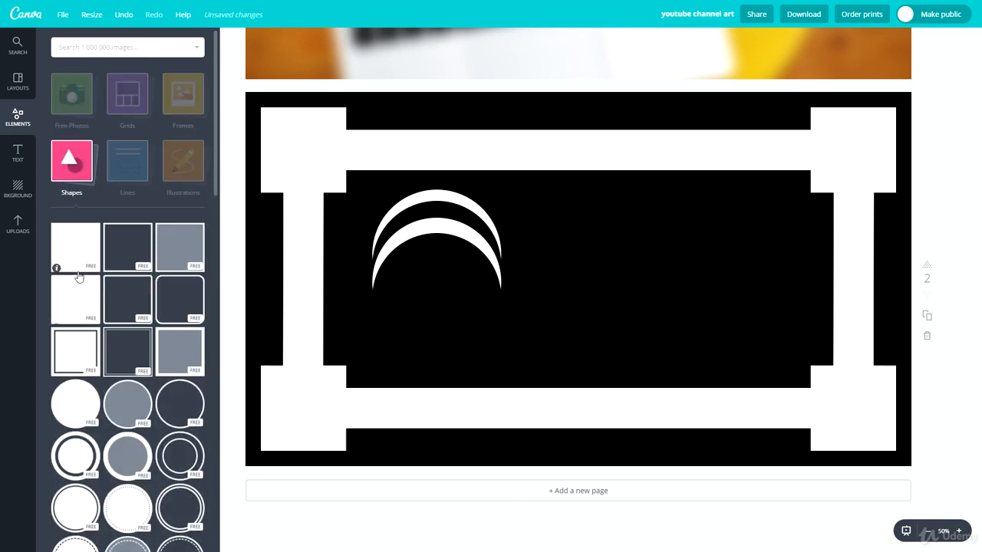
pyautogui.click(73, 251)
pyautogui.moveTo(756, 97); pyautogui.dragTo(811, 205)
pyautogui.click(684, 349)
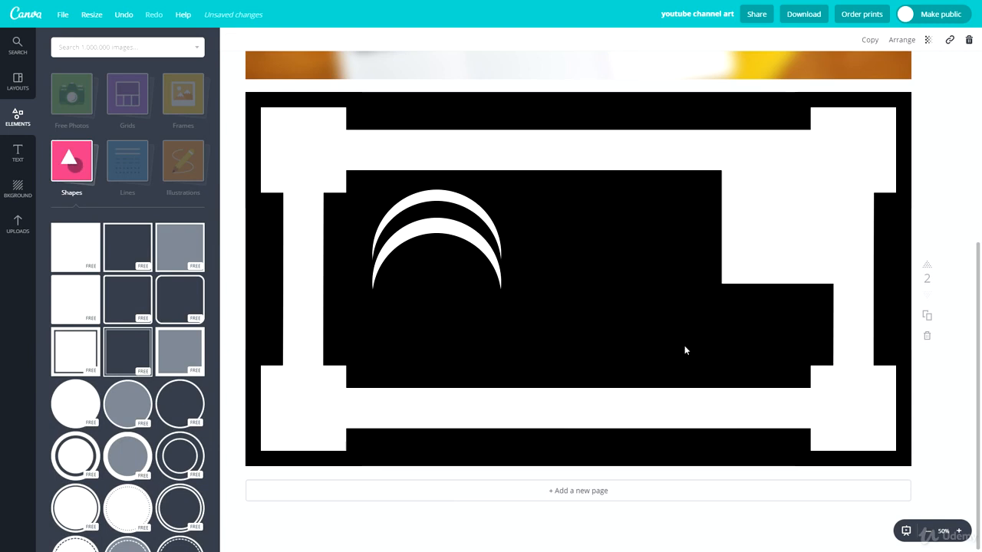
# - Recolour the new square black and back to white
pyautogui.click(778, 210)
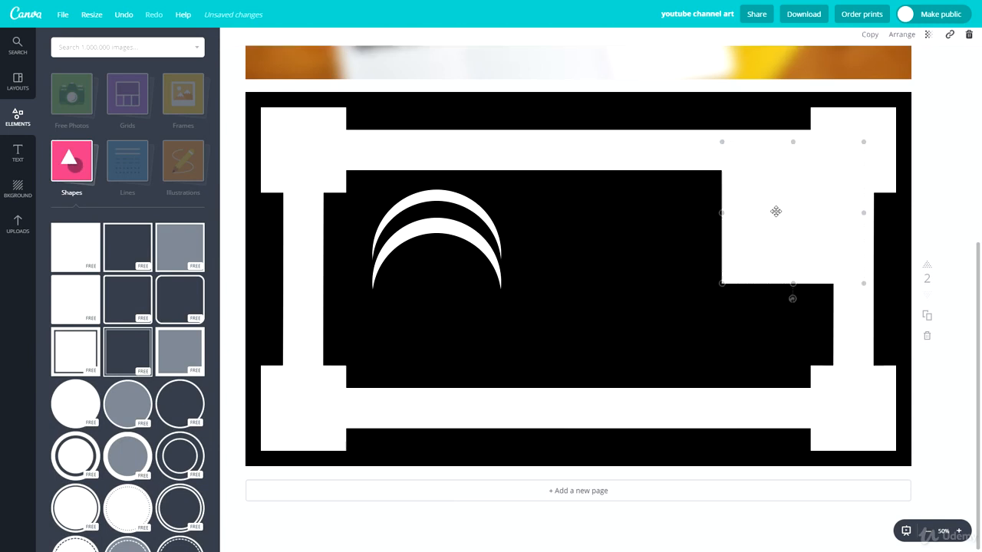
pyautogui.click(232, 40)
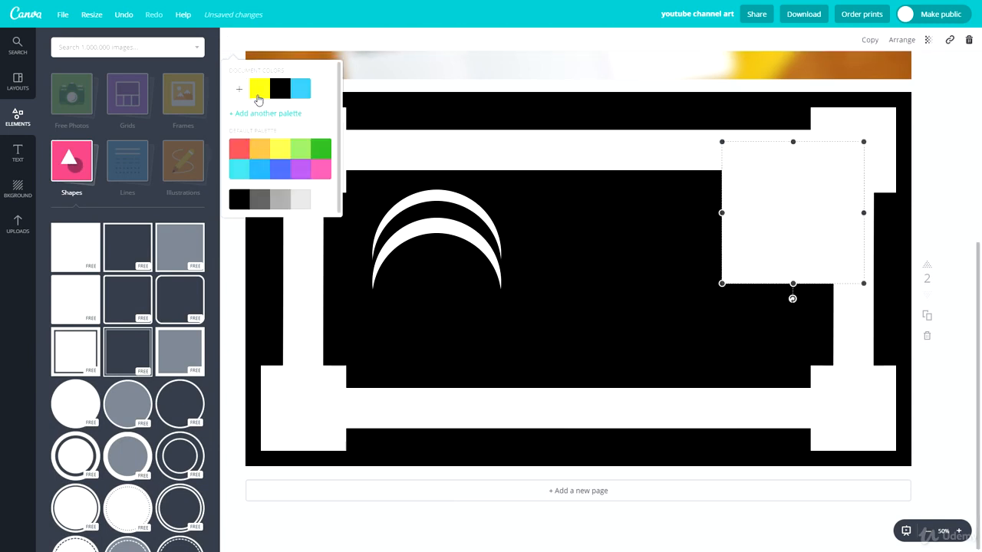
pyautogui.click(288, 93)
pyautogui.moveTo(828, 235); pyautogui.dragTo(826, 231)
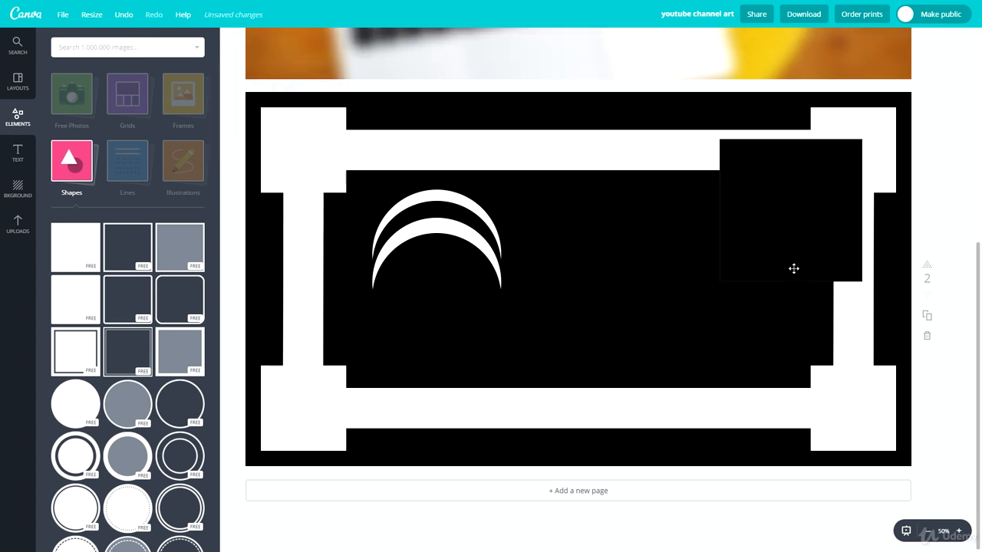
pyautogui.click(695, 314)
pyautogui.click(976, 193)
pyautogui.click(798, 261)
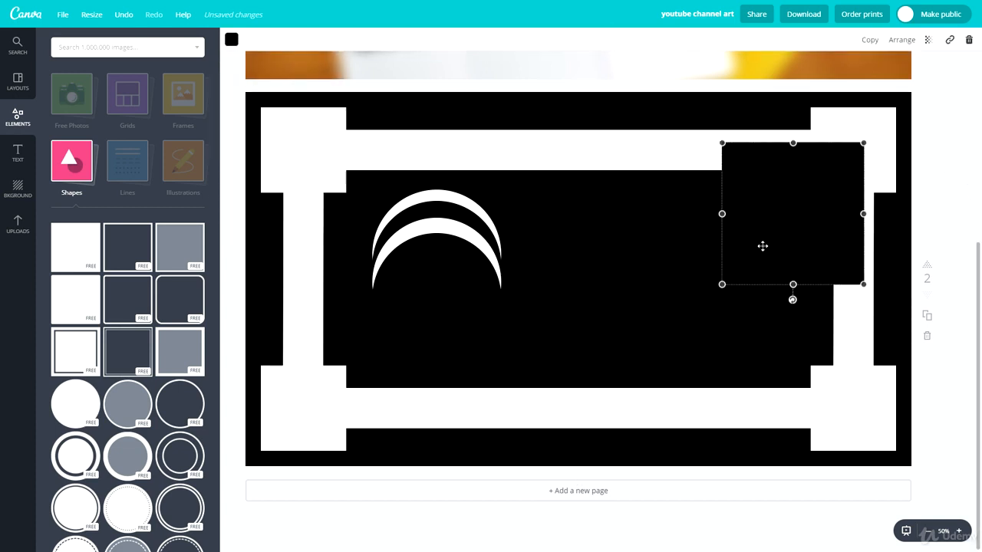
pyautogui.click(231, 39)
pyautogui.click(320, 201)
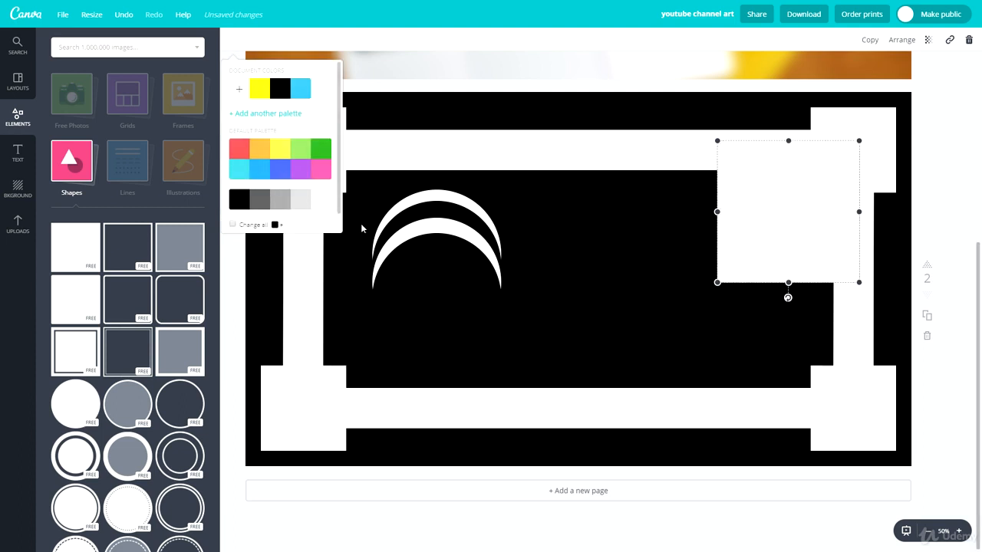
pyautogui.click(607, 269)
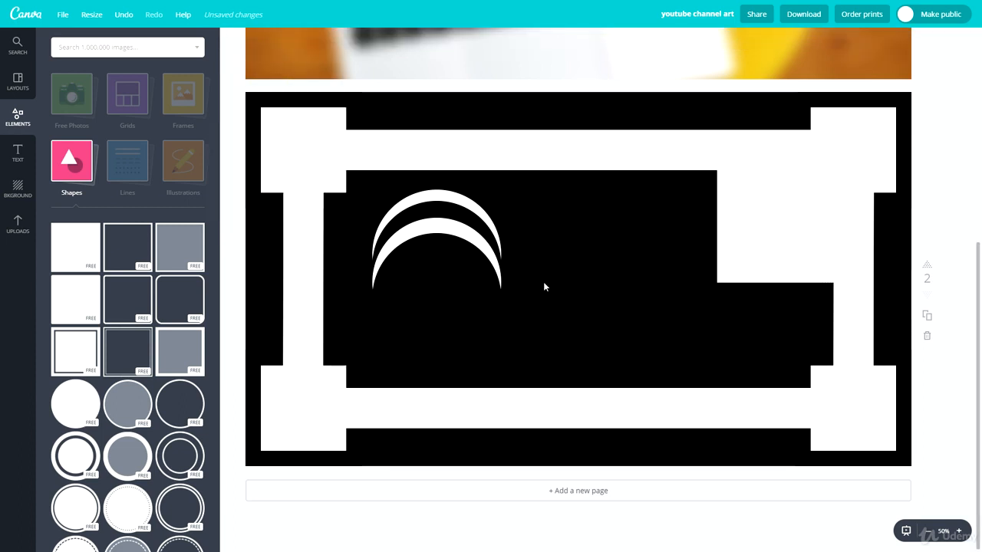
# - Shrink the white square, rotate it into a diamond and place it against the middle of the frame's top bar
pyautogui.moveTo(718, 247); pyautogui.dragTo(629, 317)
pyautogui.moveTo(725, 193); pyautogui.dragTo(624, 266)
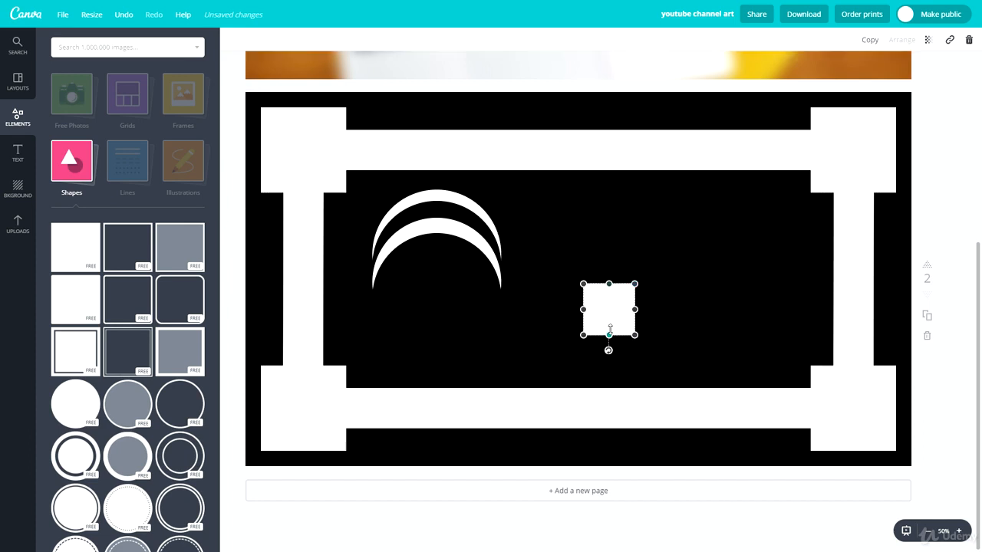
pyautogui.moveTo(624, 305); pyautogui.dragTo(582, 243)
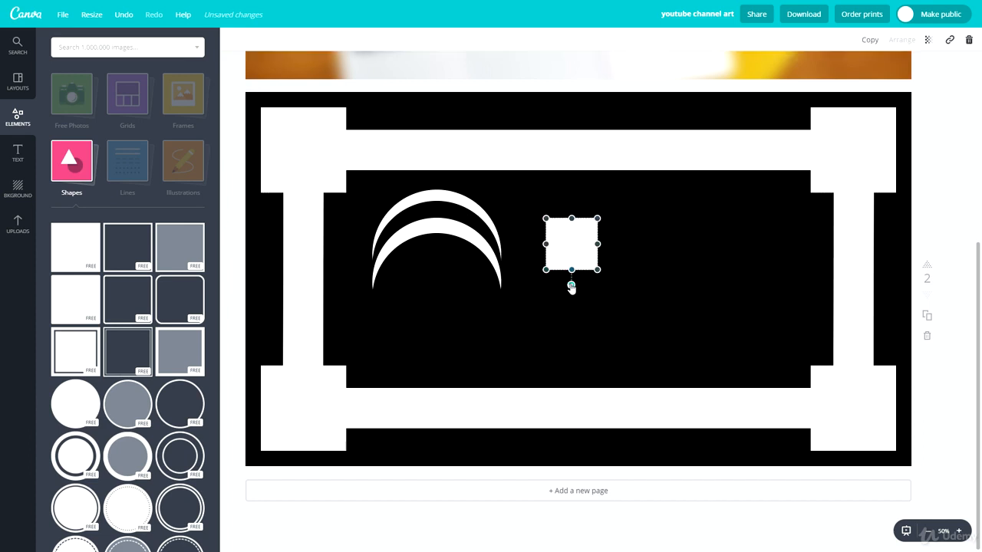
pyautogui.moveTo(572, 287); pyautogui.dragTo(576, 204)
# - Select the whole crescent stack and delete it
pyautogui.moveTo(526, 298); pyautogui.dragTo(434, 210)
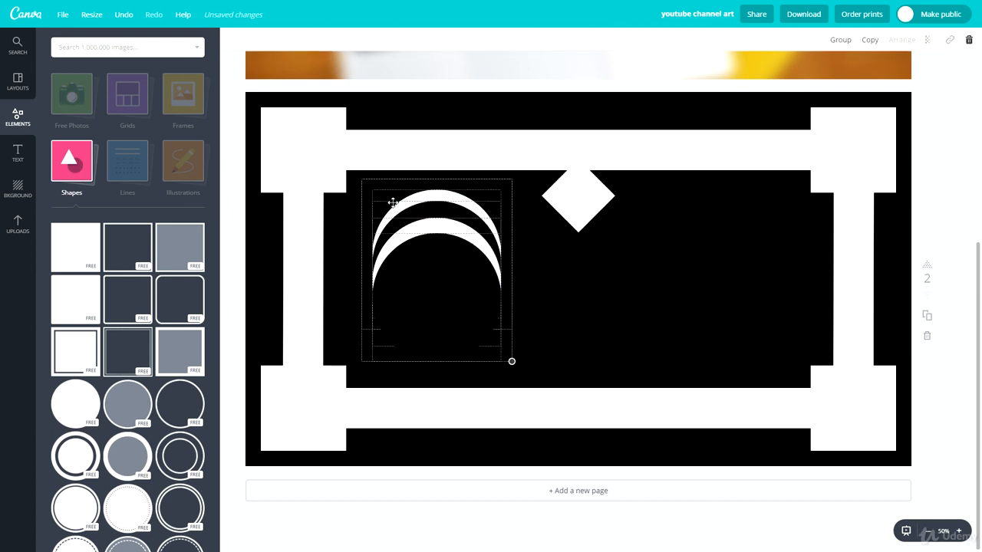
pyautogui.press('Delete')
# - Duplicate the diamond, offset the copy slightly downward and recolour it black to leave a white chevron
pyautogui.moveTo(576, 198)
pyautogui.mouseDown()
pyautogui.moveTo(575, 189)
pyautogui.moveTo(588, 206)
pyautogui.mouseUp()
pyautogui.click(579, 190)
pyautogui.hotkey('ctrl', 'd')
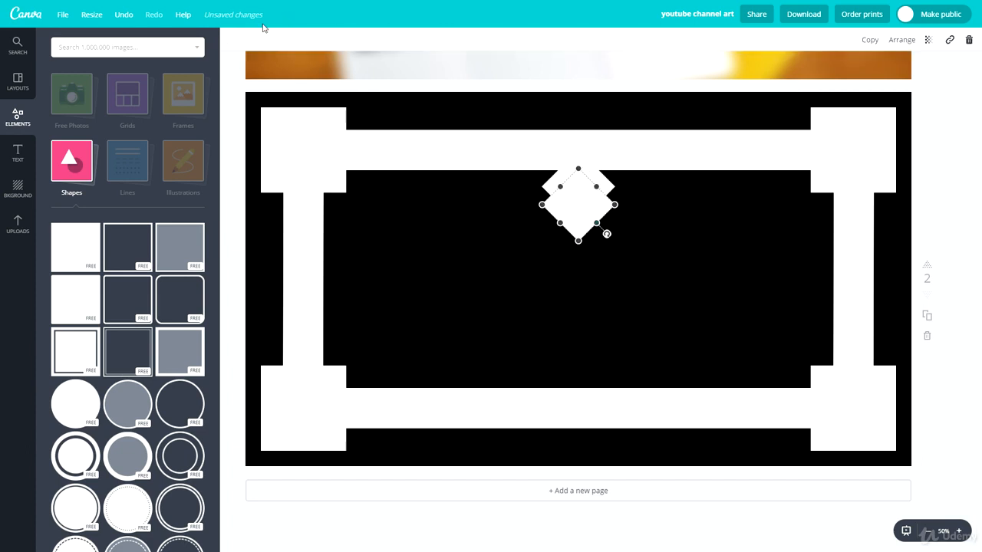
pyautogui.click(233, 39)
pyautogui.click(301, 89)
pyautogui.click(283, 92)
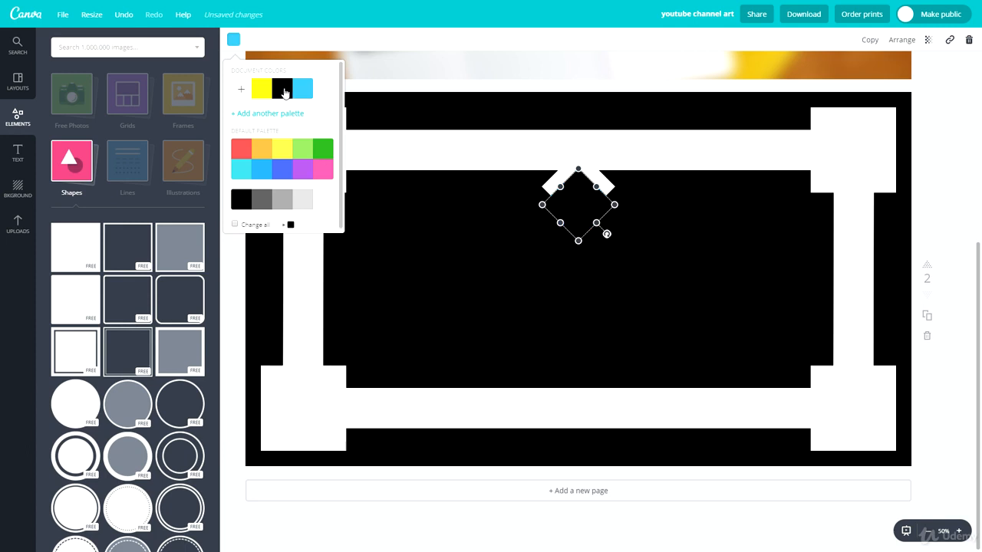
# - Build a second chevron directly below the first from duplicated diamonds, a white one partly covered by a black one
pyautogui.hotkey('ctrl', 'd')
pyautogui.moveTo(586, 219); pyautogui.dragTo(579, 226)
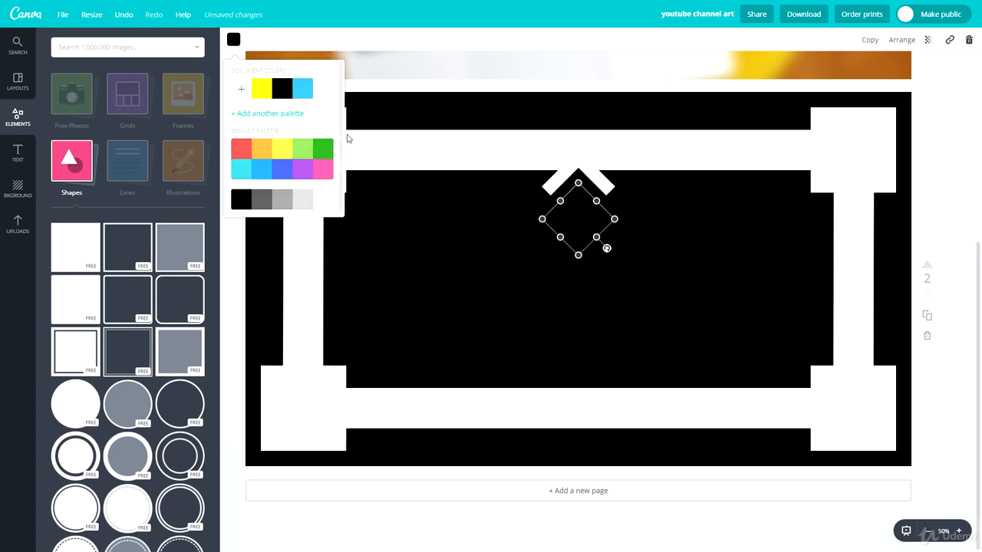
pyautogui.click(323, 200)
pyautogui.click(677, 307)
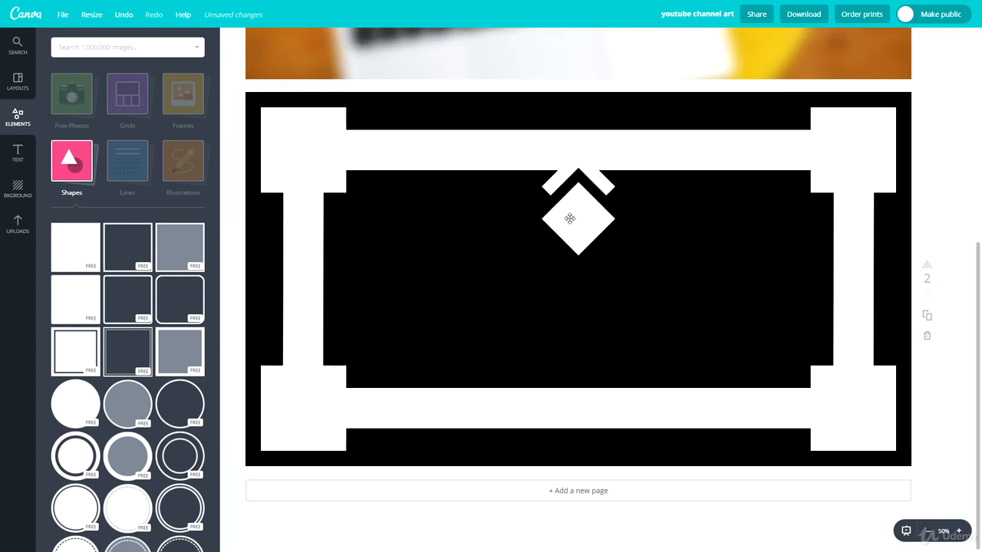
pyautogui.click(570, 219)
pyautogui.hotkey('ctrl', 'd')
pyautogui.moveTo(582, 237); pyautogui.dragTo(581, 263)
pyautogui.click(234, 39)
pyautogui.click(241, 201)
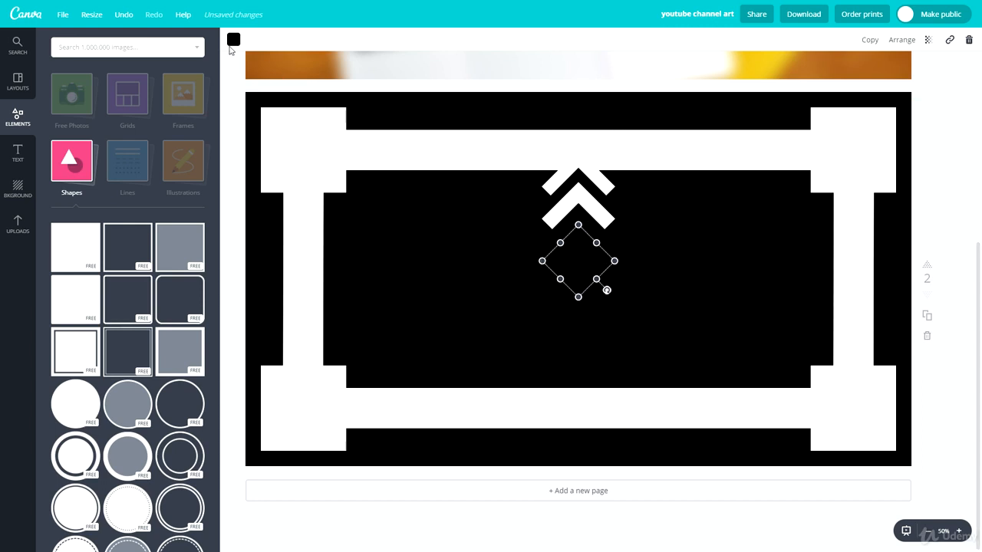
# - Extend the chevron column down to the bottom bar with four more chevrons, alternating white and black copies of the diamond
pyautogui.click(234, 42)
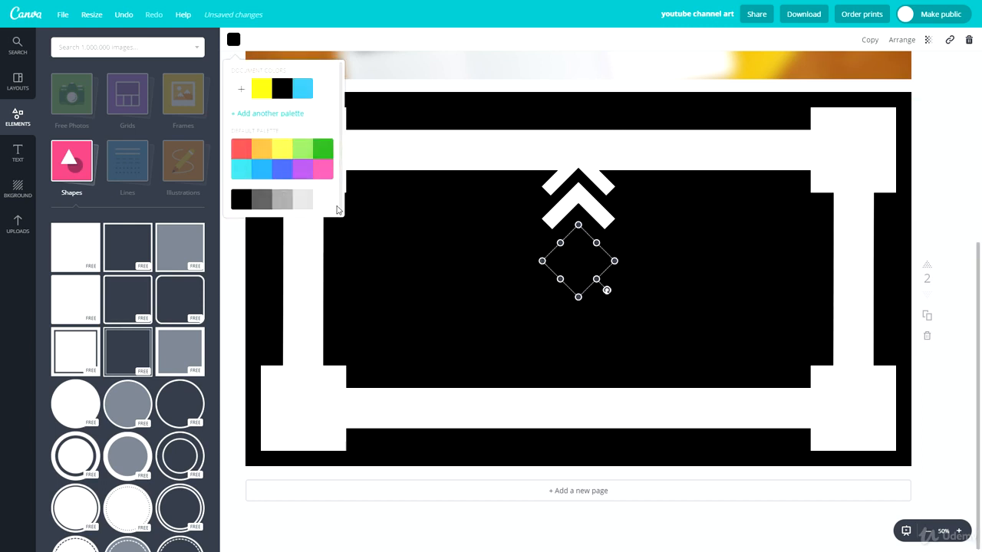
pyautogui.click(326, 201)
pyautogui.click(624, 311)
pyautogui.moveTo(573, 267); pyautogui.dragTo(579, 360)
pyautogui.click(234, 42)
pyautogui.click(241, 199)
pyautogui.click(234, 42)
pyautogui.click(323, 199)
pyautogui.click(233, 42)
pyautogui.click(241, 200)
pyautogui.click(234, 43)
pyautogui.click(323, 199)
pyautogui.click(234, 42)
pyautogui.click(241, 199)
pyautogui.click(234, 42)
pyautogui.click(323, 199)
pyautogui.click(702, 307)
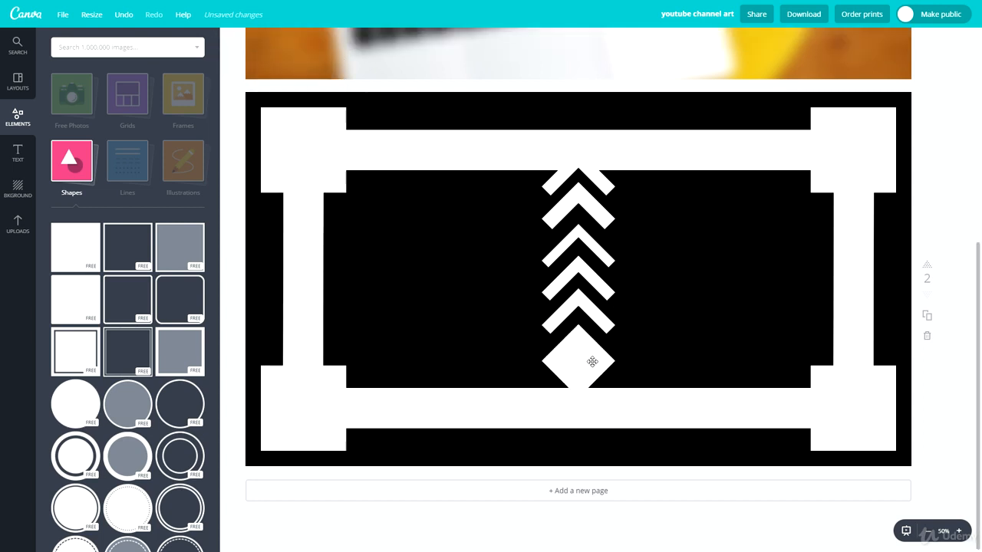
pyautogui.moveTo(586, 360); pyautogui.dragTo(578, 376)
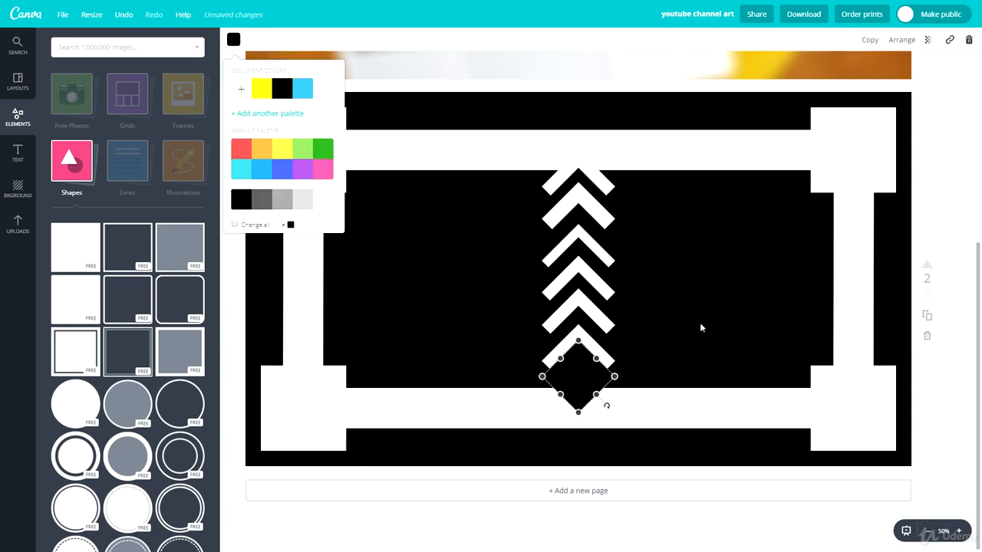
pyautogui.click(701, 328)
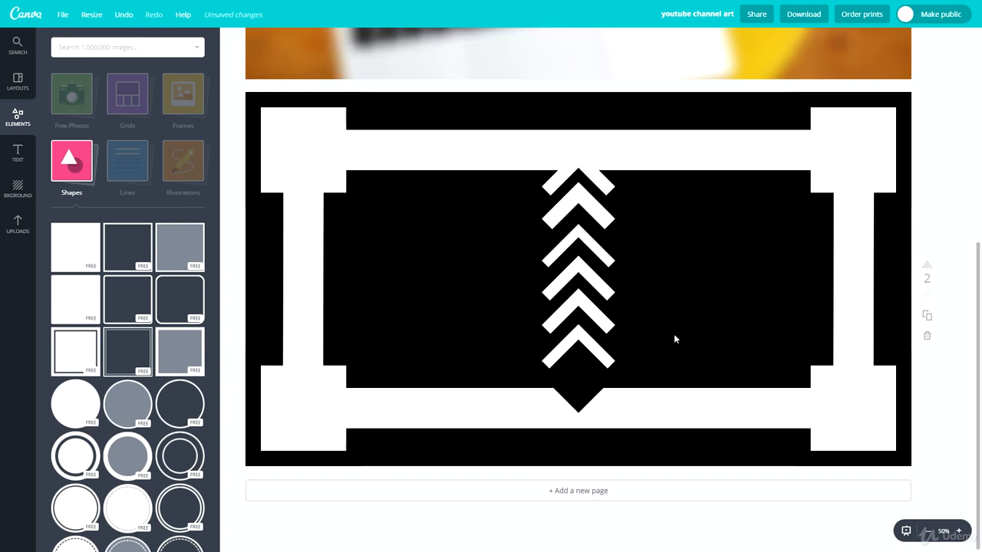
# - Move the chevron column onto the frame's left bar with its black end diamond on the lower-left corner square, evening the top spacing
pyautogui.moveTo(674, 339); pyautogui.dragTo(532, 186)
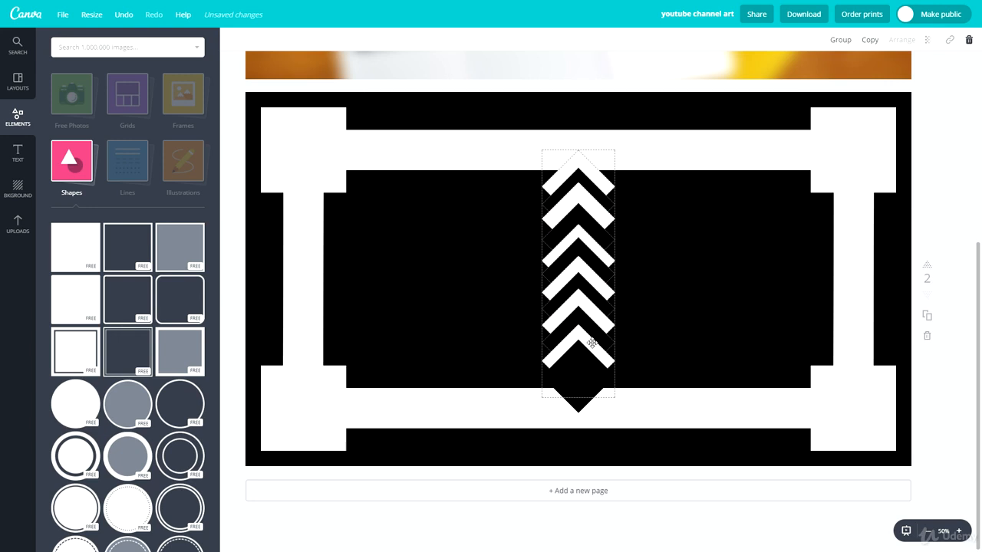
pyautogui.moveTo(592, 343); pyautogui.dragTo(320, 356)
pyautogui.click(522, 328)
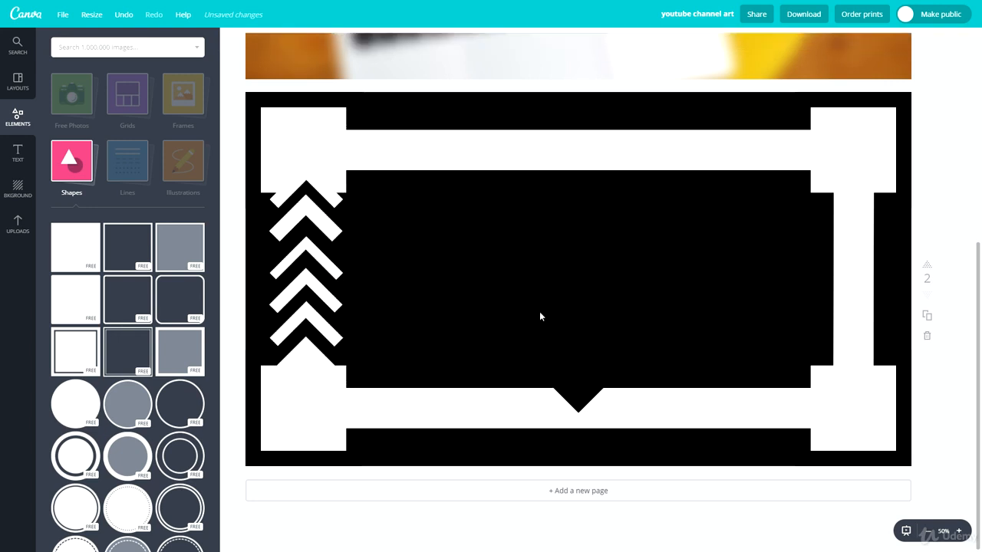
pyautogui.moveTo(578, 389); pyautogui.dragTo(305, 402)
pyautogui.click(462, 284)
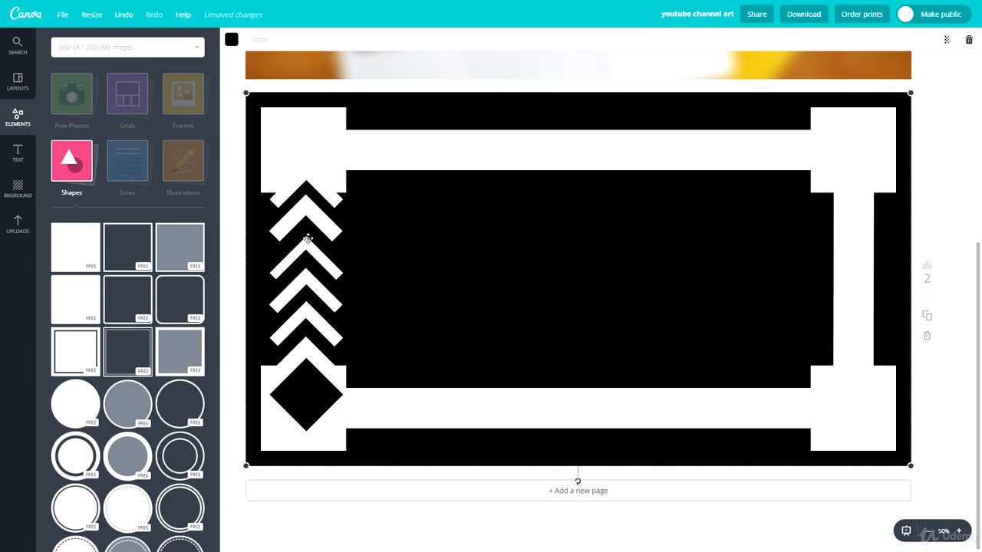
pyautogui.moveTo(304, 199); pyautogui.dragTo(304, 210)
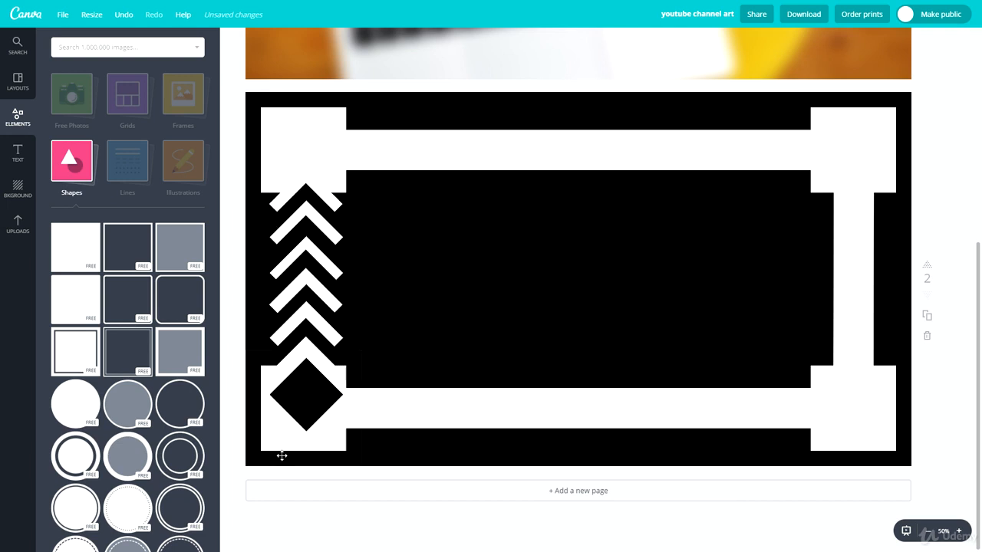
# - Place copies of the black diamond on the lower-right and upper-right corner squares, making the lower-right one larger
pyautogui.click(317, 401)
pyautogui.moveTo(310, 393); pyautogui.dragTo(860, 417)
pyautogui.click(760, 313)
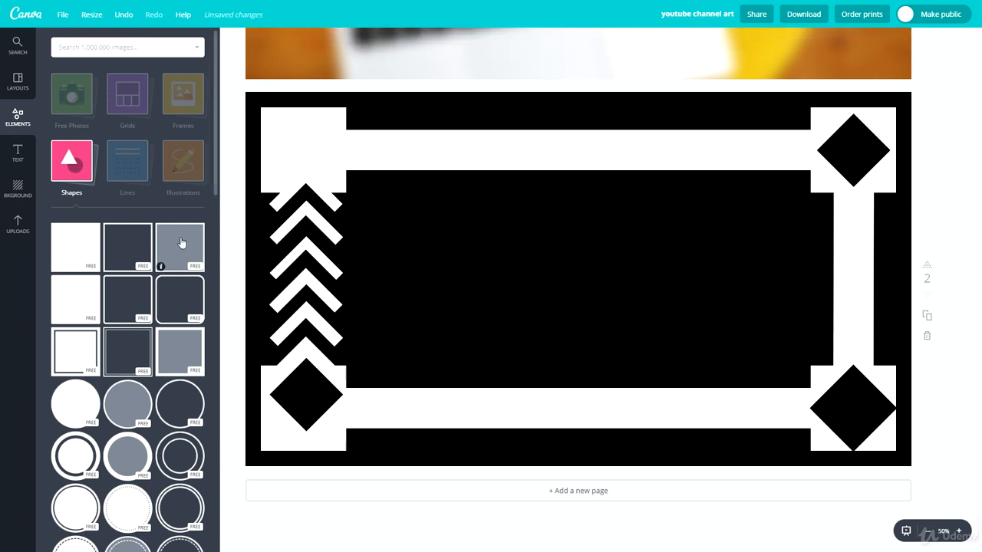
# - Add a heading inside the frame and replace its text with "BlackBrick"
pyautogui.click(18, 153)
pyautogui.click(128, 102)
pyautogui.click(471, 323)
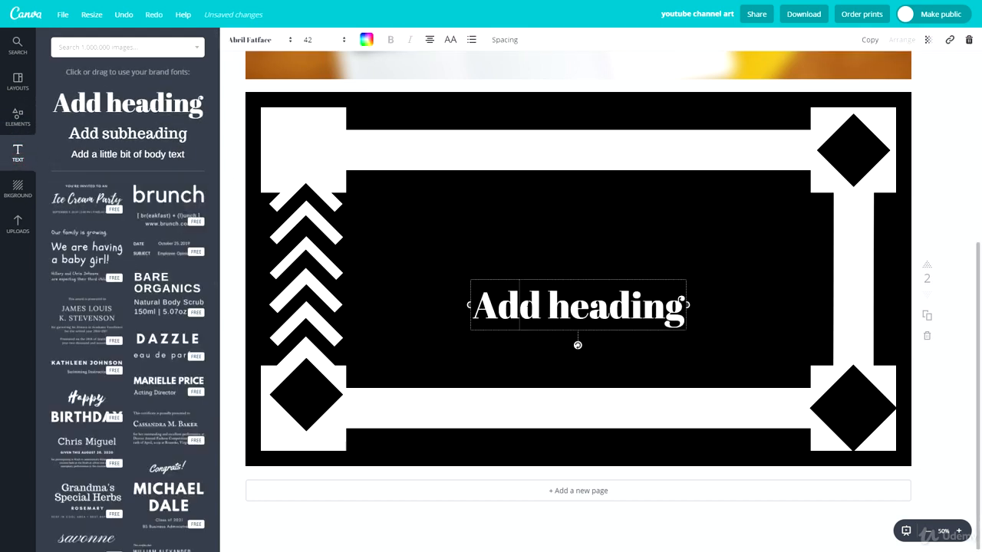
pyautogui.tripleClick(527, 305)
pyautogui.write('B')
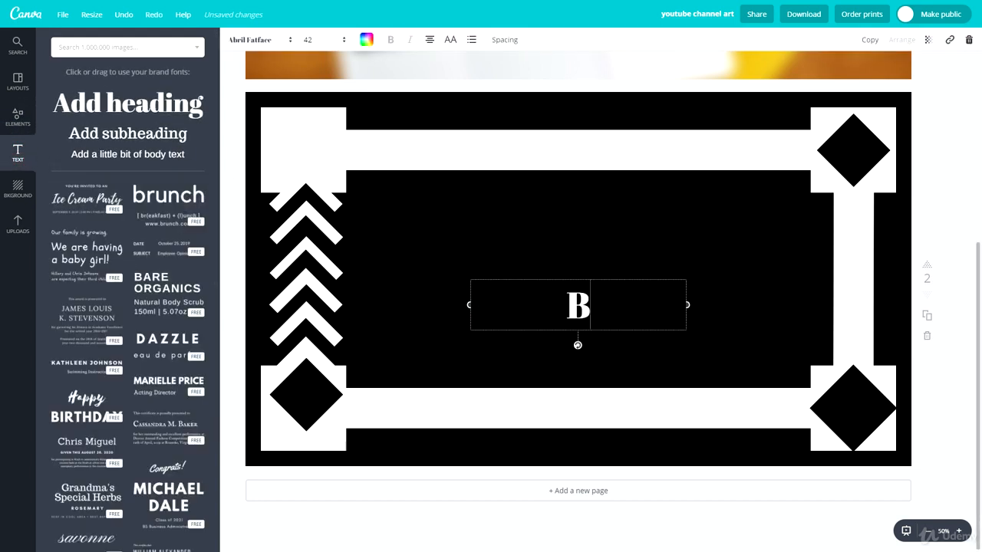
pyautogui.write('lackBrick')
# - Try the Permanent Marker and Hitchcut fonts on the whole BlackBrick heading
pyautogui.hotkey('ctrl', 'a')
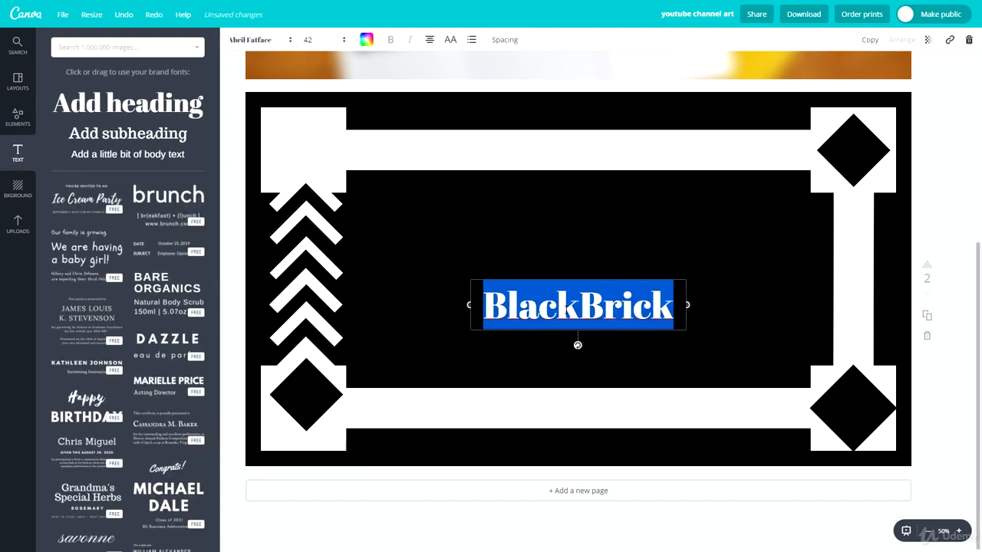
pyautogui.click(259, 39)
pyautogui.click(299, 126)
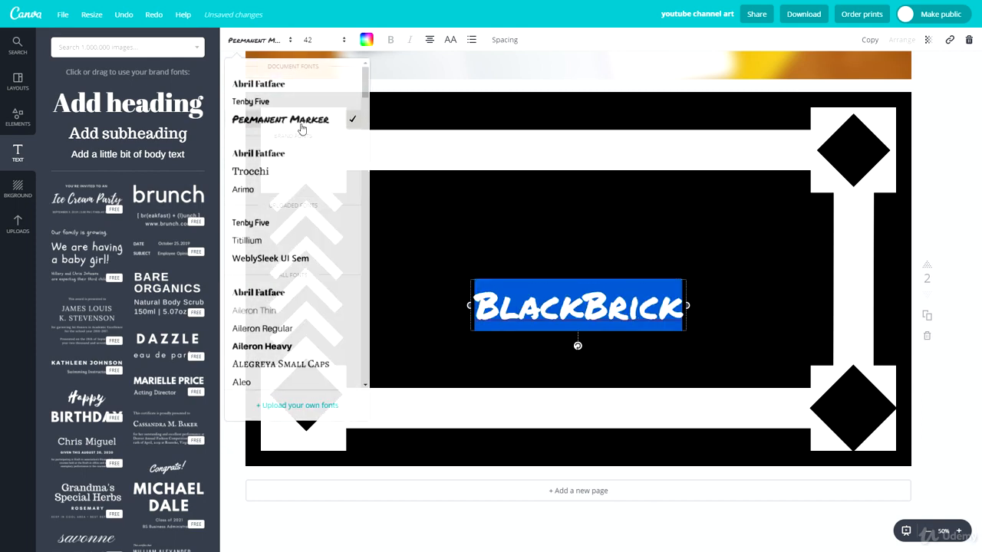
pyautogui.click(253, 40)
pyautogui.scroll(-10, 319, 250)
pyautogui.scroll(-10, 320, 250)
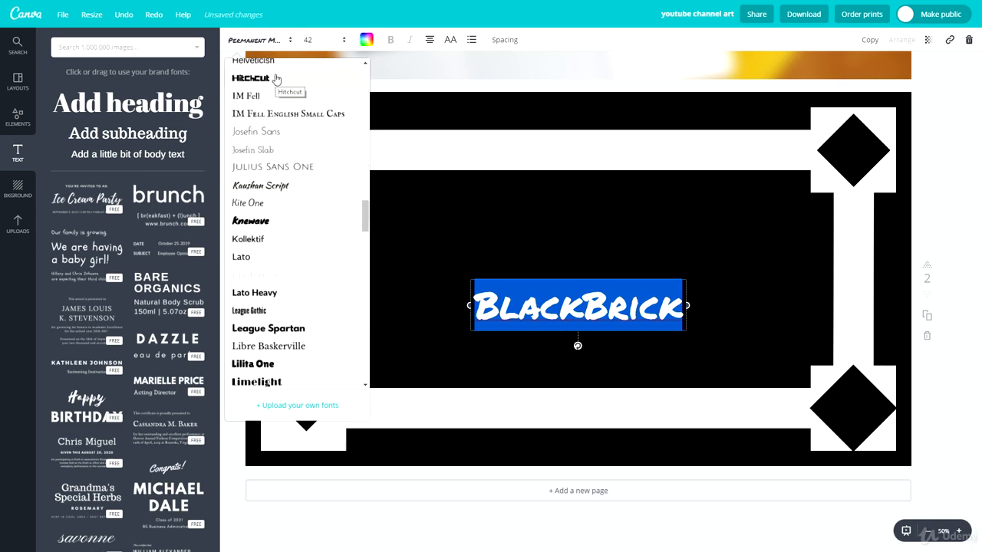
pyautogui.click(276, 79)
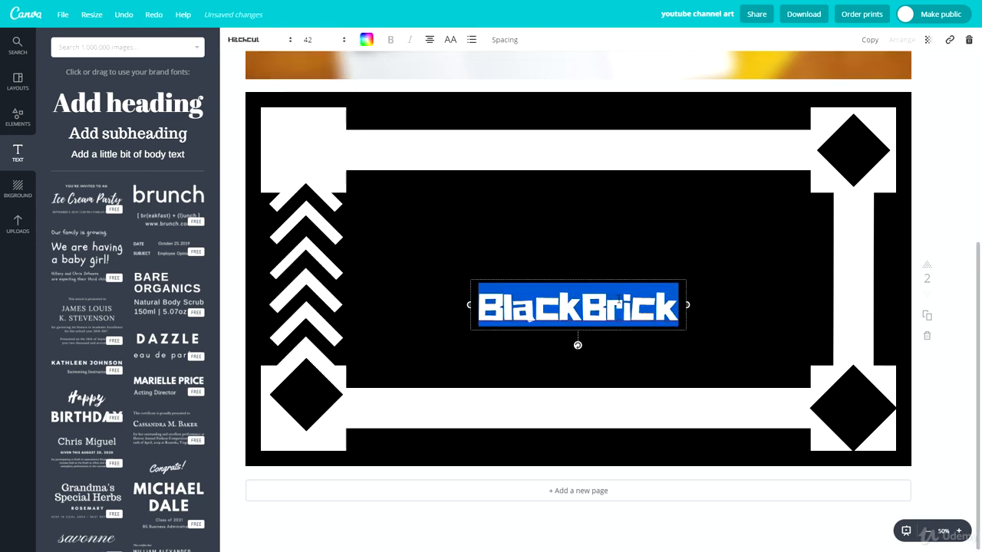
# - Set the heading's font to Rubik Mono One and widen its box to fit one line, centred in the frame
pyautogui.click(268, 35)
pyautogui.scroll(-20, 309, 309)
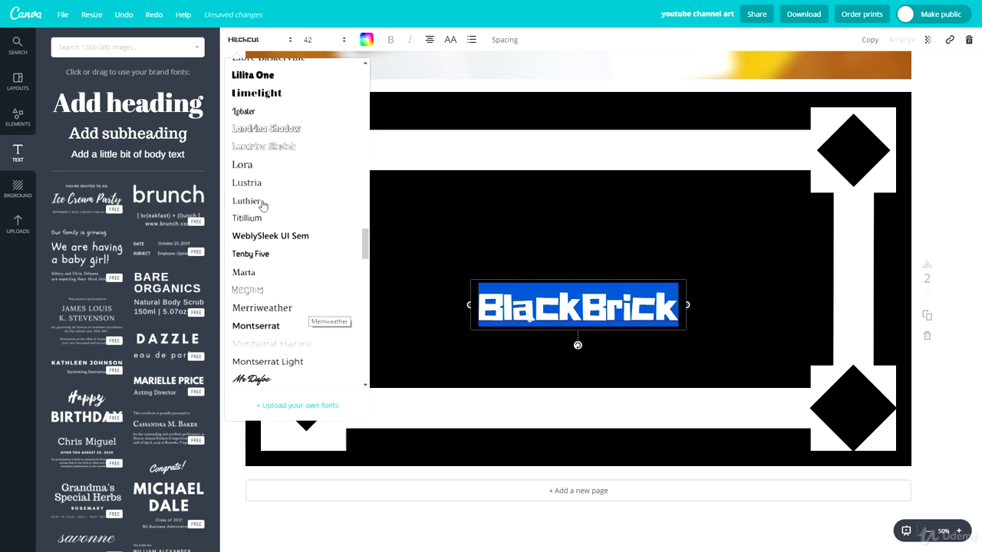
pyautogui.scroll(-10, 268, 230)
pyautogui.scroll(3, 276, 266)
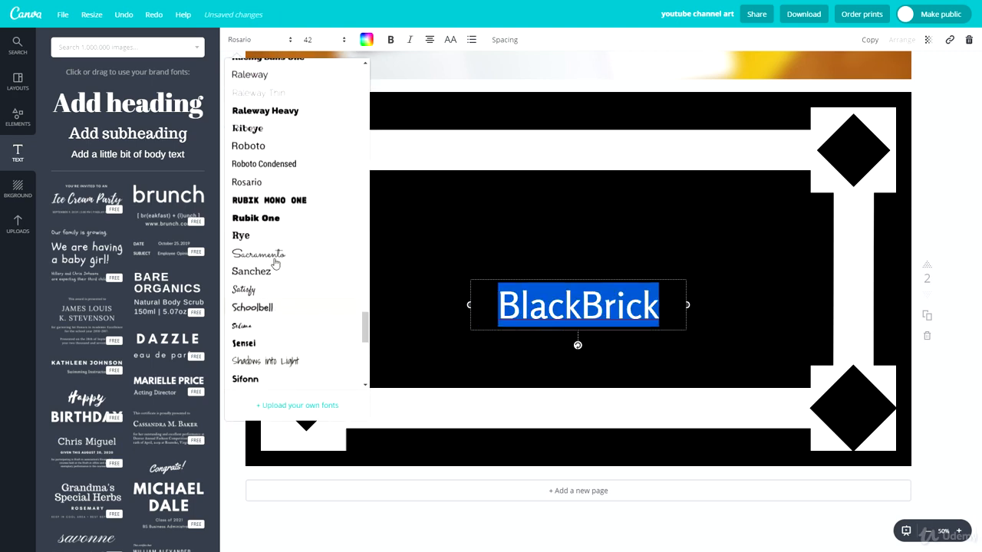
pyautogui.click(291, 201)
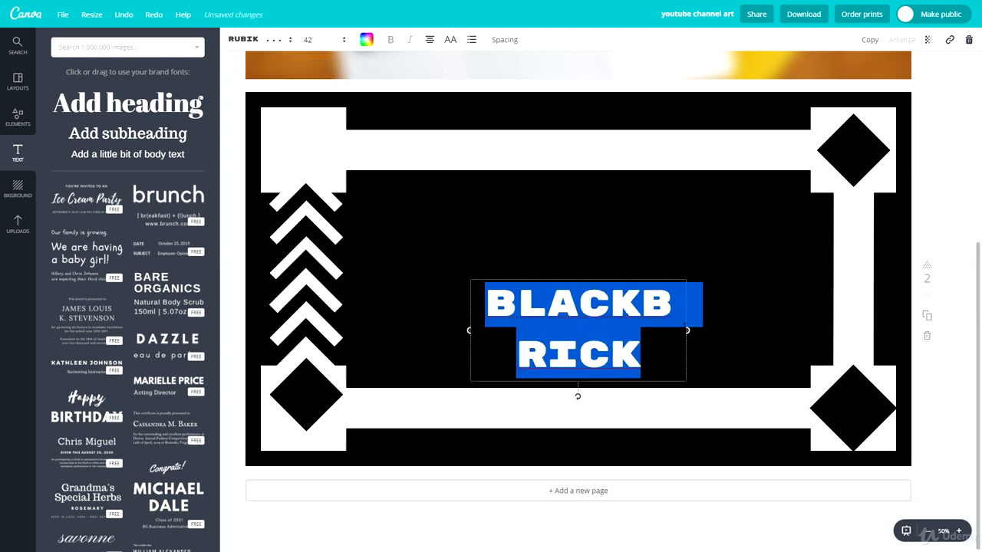
pyautogui.moveTo(687, 331); pyautogui.dragTo(777, 330)
pyautogui.moveTo(622, 305); pyautogui.dragTo(577, 280)
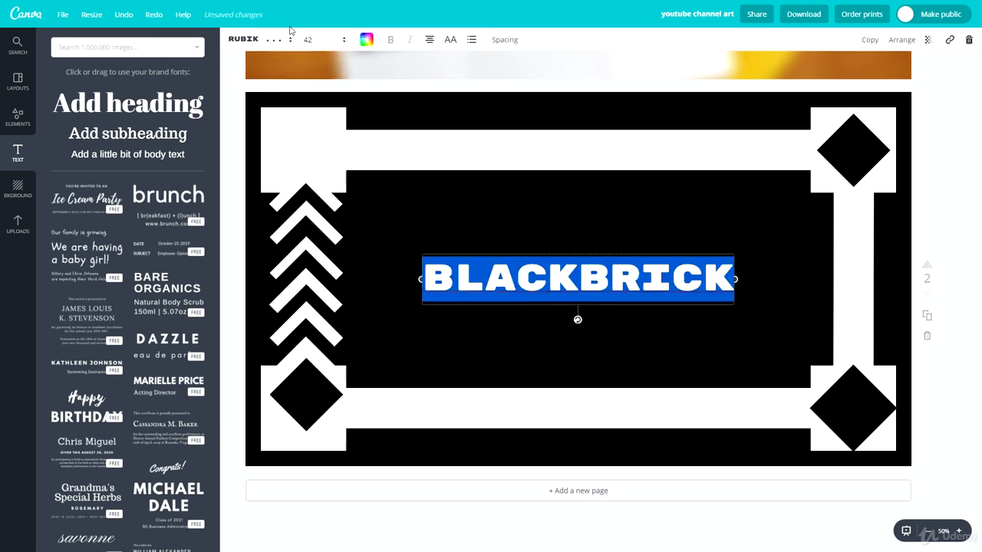
# - Set the BlackBrick heading's font size to 72 and widen its box so the text fits on one line
pyautogui.click(329, 44)
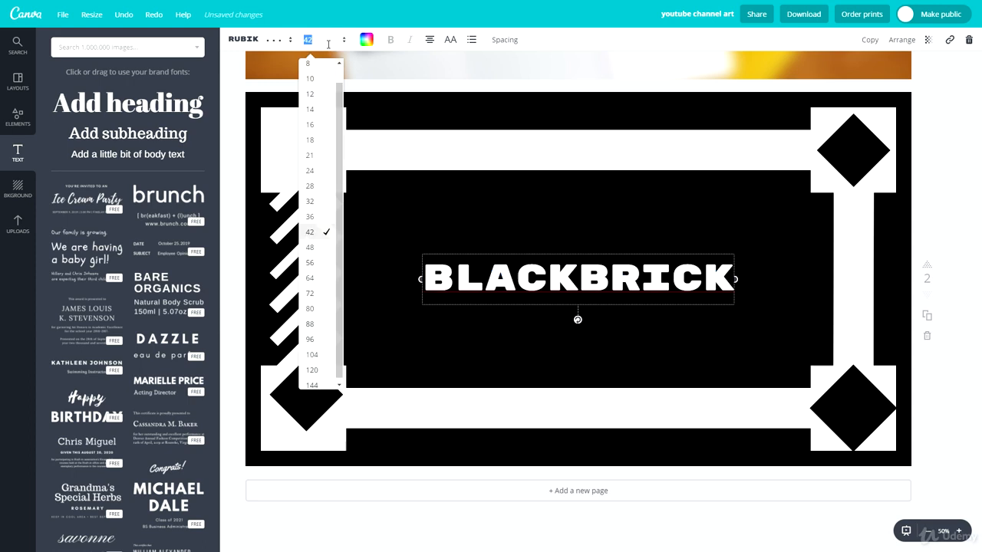
pyautogui.click(329, 294)
pyautogui.moveTo(736, 342); pyautogui.dragTo(937, 330)
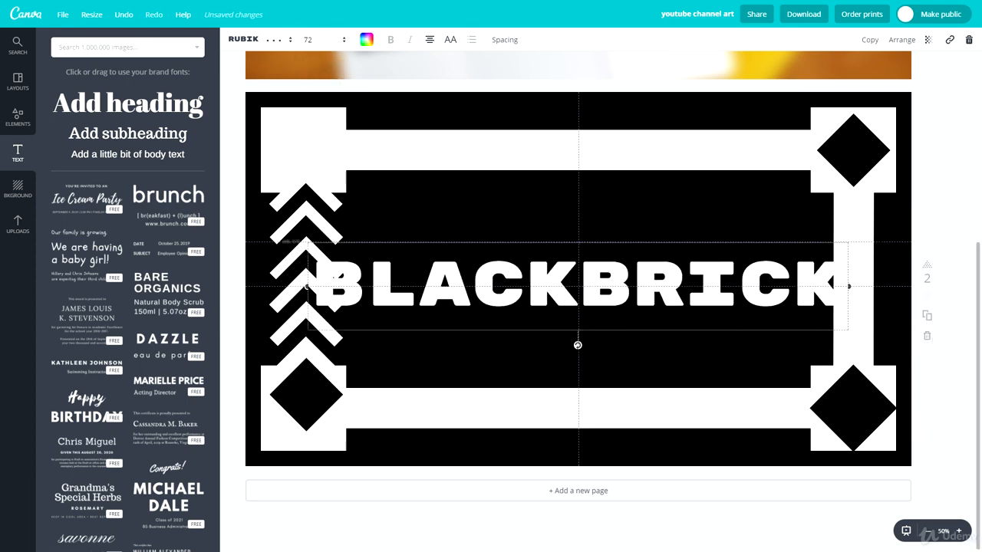
# - Set the whole heading's font size to 64 and move it down to the vertical centre of the frame
pyautogui.moveTo(541, 283); pyautogui.dragTo(541, 284)
pyautogui.click(541, 284)
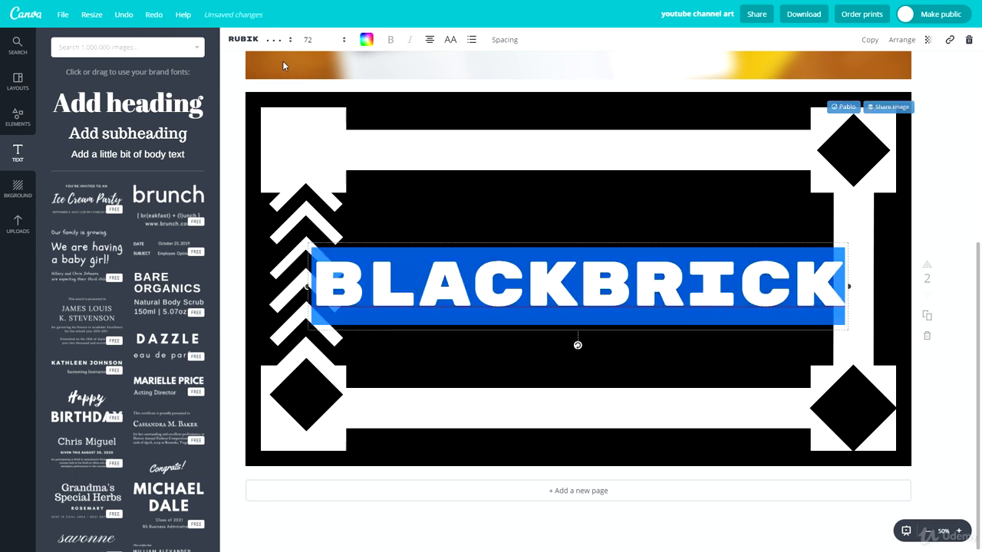
pyautogui.click(318, 46)
pyautogui.click(318, 278)
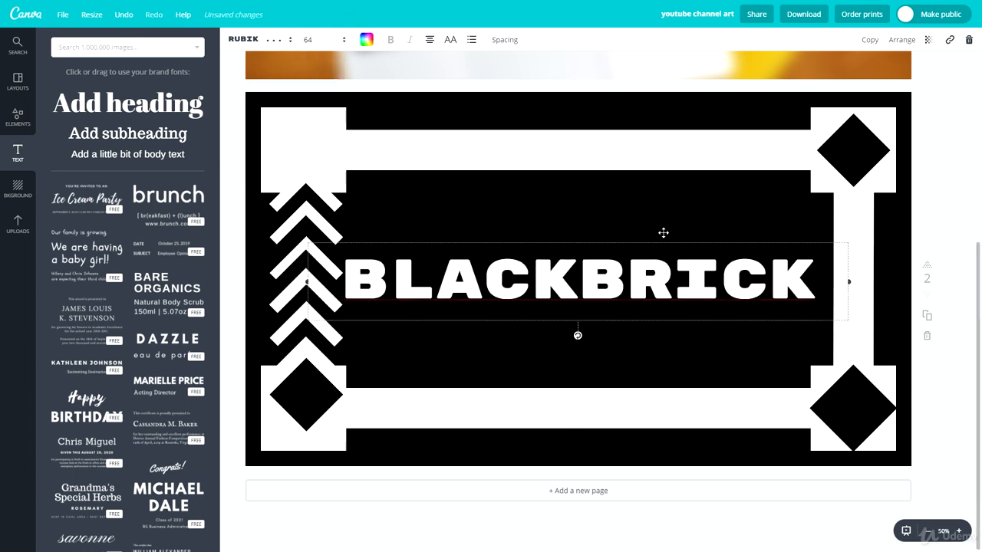
pyautogui.moveTo(647, 240); pyautogui.dragTo(646, 246)
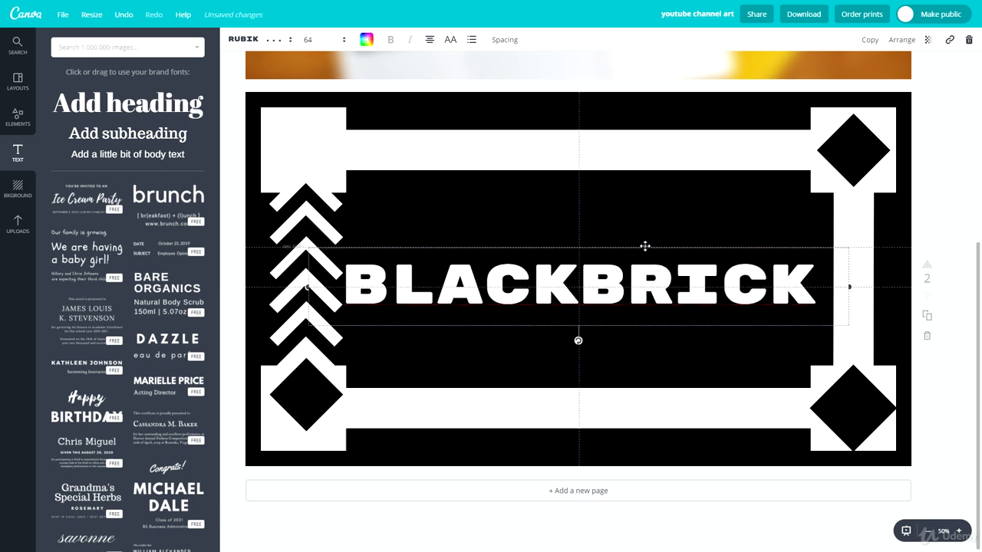
pyautogui.click(646, 234)
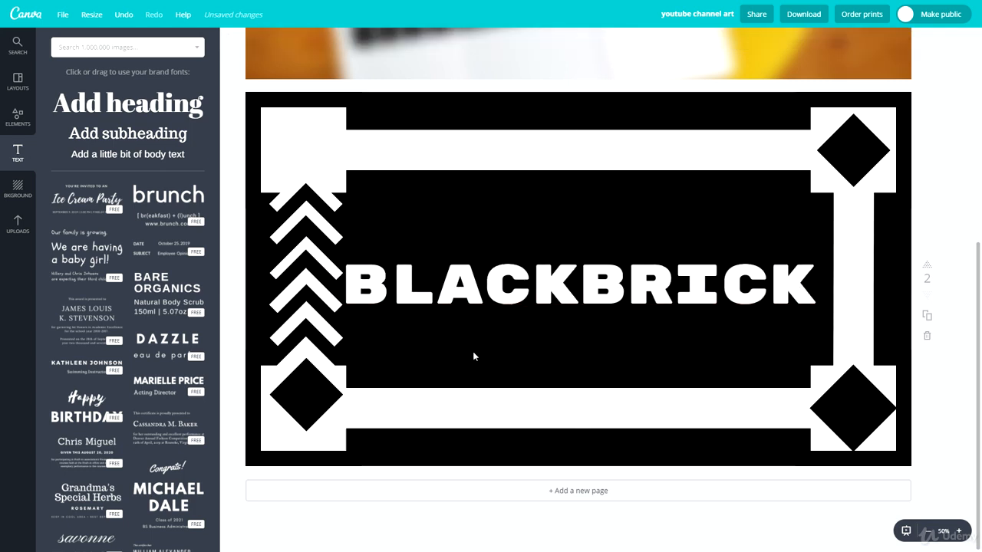
pyautogui.click(850, 152)
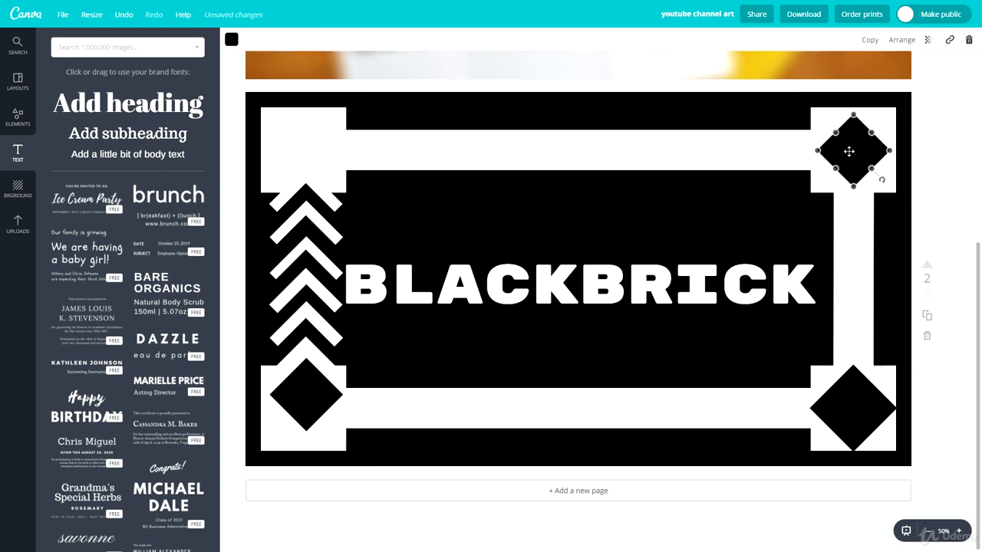
pyautogui.click(750, 194)
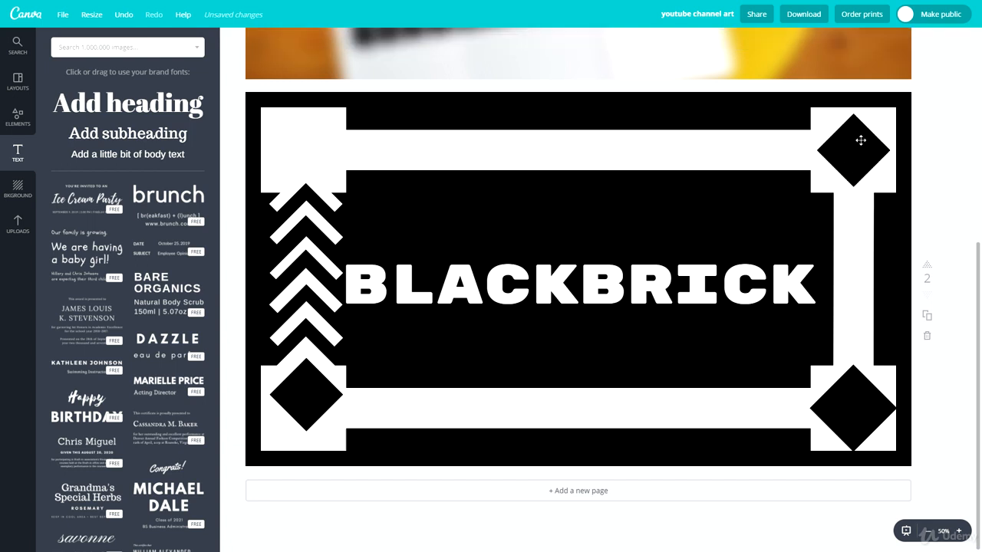
pyautogui.click(861, 140)
pyautogui.moveTo(854, 117); pyautogui.dragTo(845, 144)
pyautogui.hotkey('ctrl', 'z')
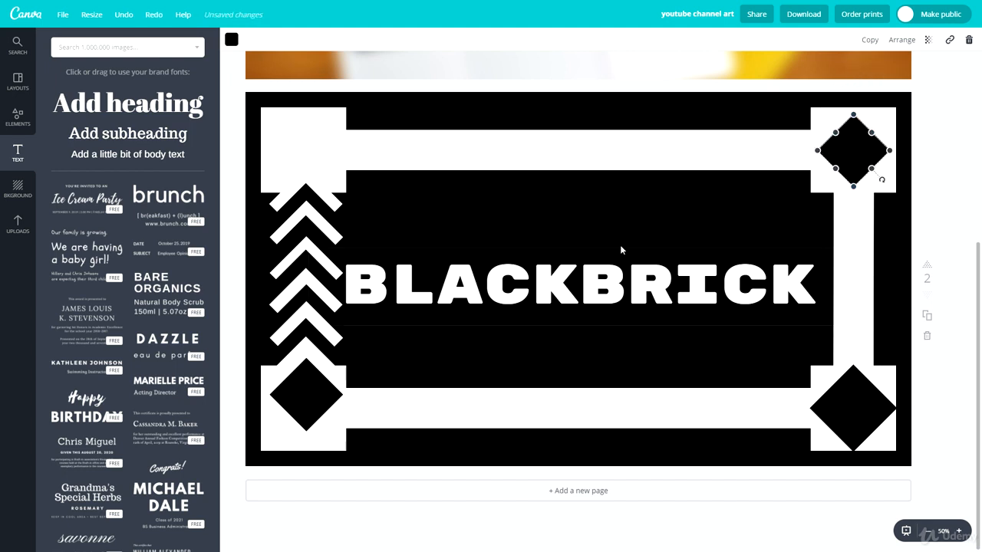
pyautogui.click(617, 214)
pyautogui.click(843, 409)
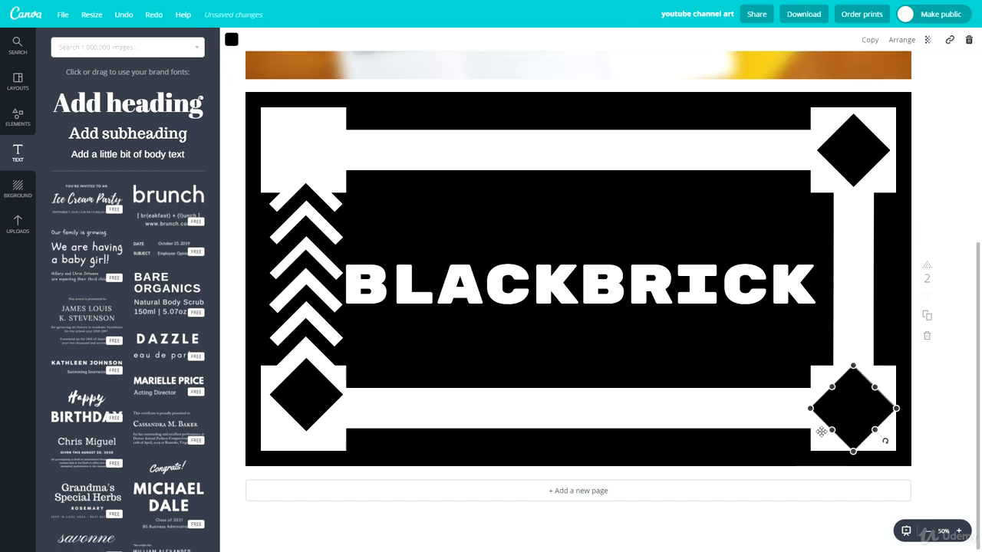
pyautogui.click(748, 350)
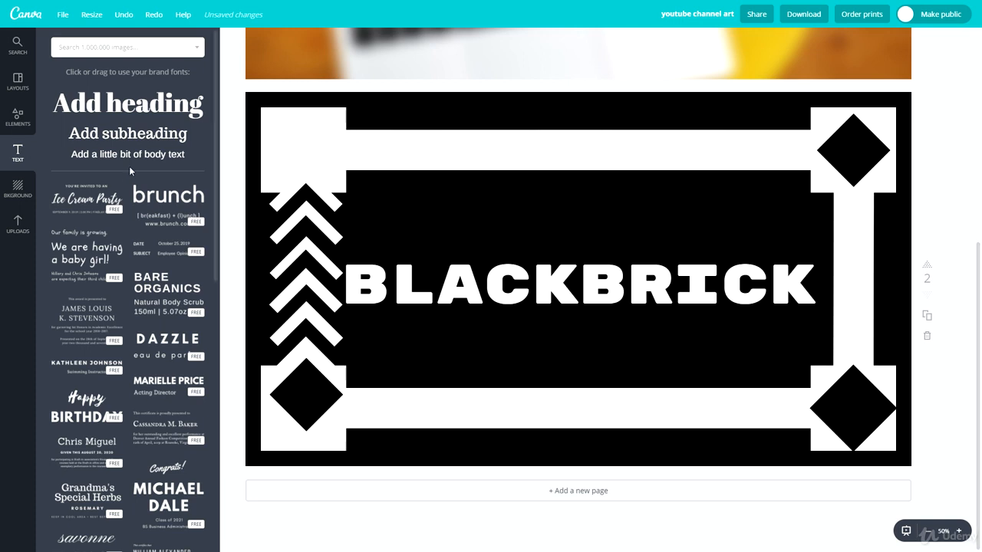
# - Add a solid white triangle shape, shrink it and place it on the frame's top bar
pyautogui.click(19, 188)
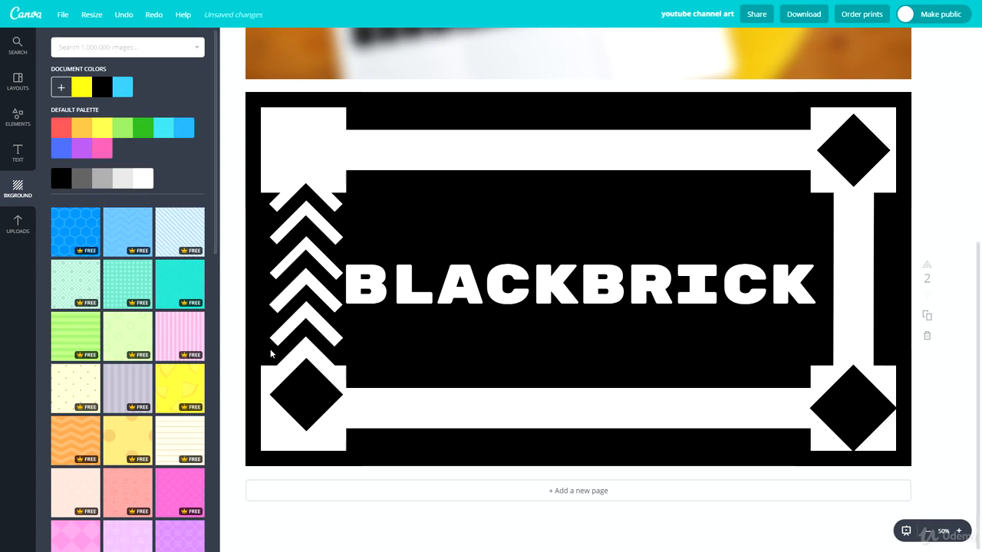
pyautogui.click(18, 126)
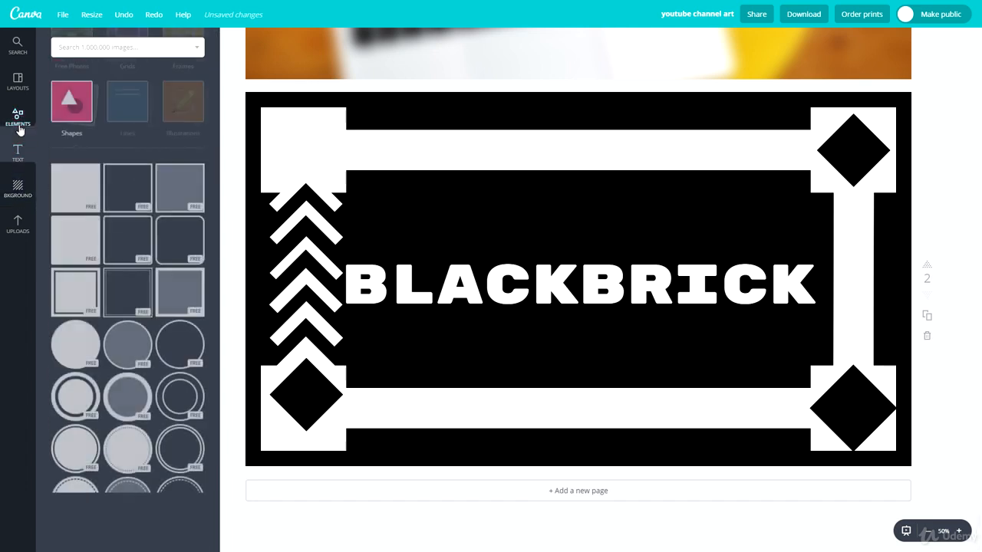
pyautogui.moveTo(757, 128); pyautogui.dragTo(579, 281)
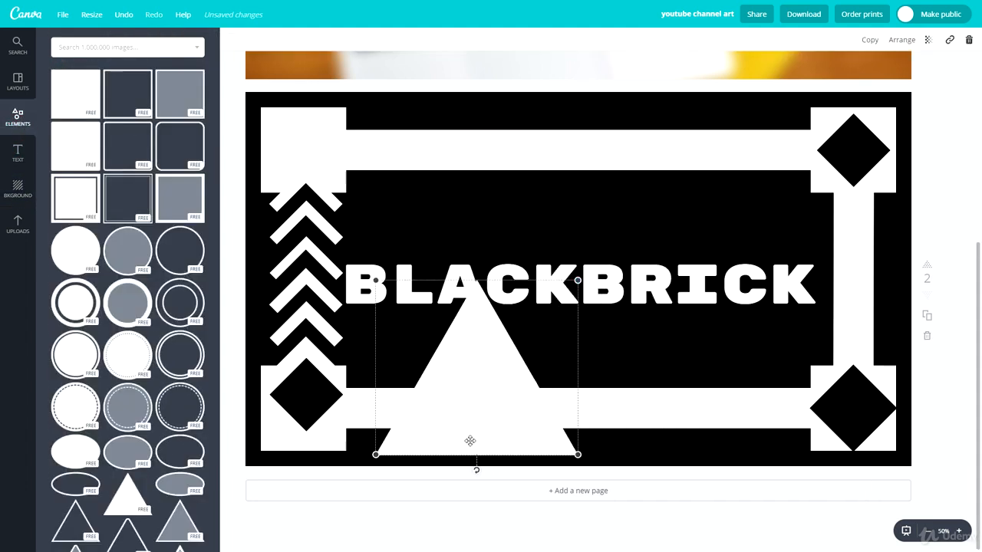
pyautogui.moveTo(469, 441); pyautogui.dragTo(436, 255)
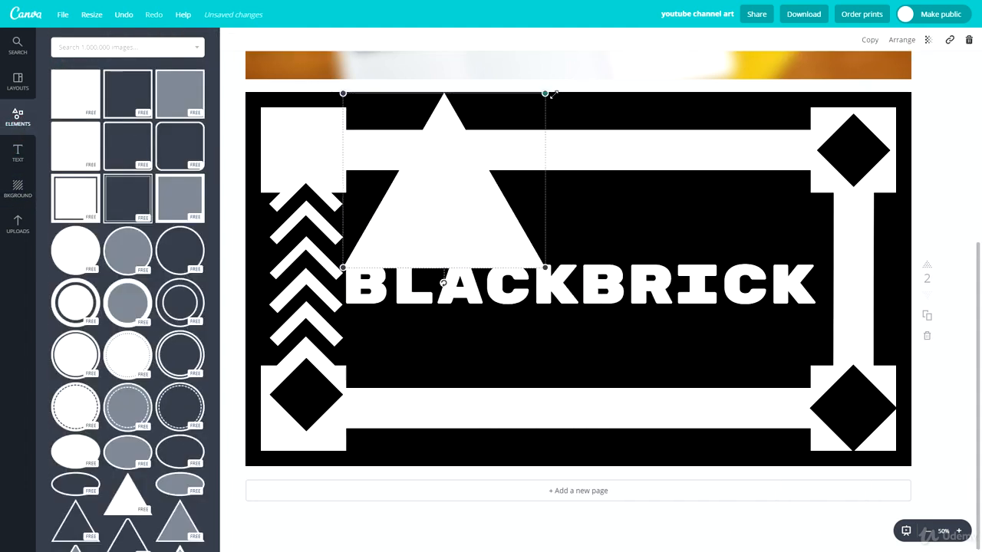
pyautogui.moveTo(545, 92); pyautogui.dragTo(451, 176)
pyautogui.moveTo(396, 247); pyautogui.dragTo(412, 195)
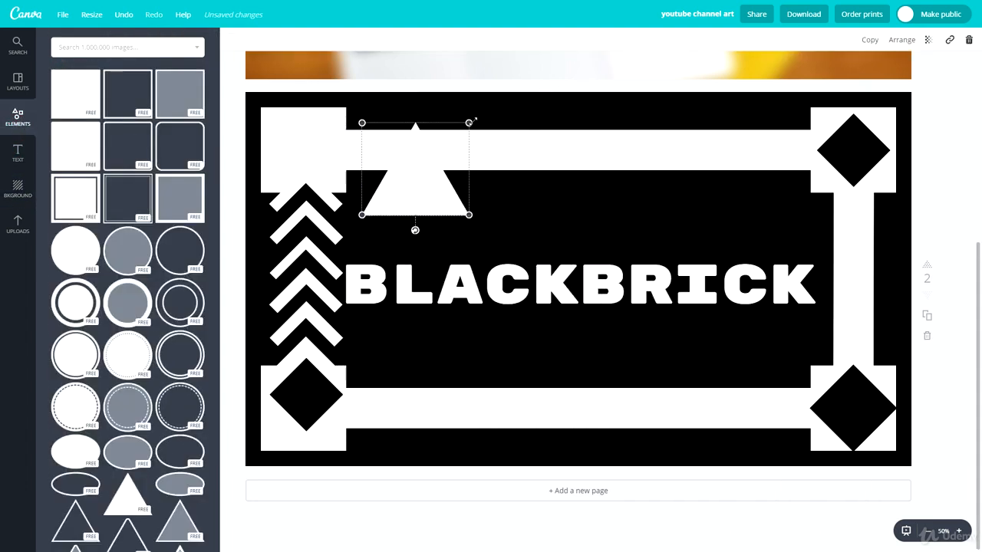
pyautogui.moveTo(470, 122); pyautogui.dragTo(435, 154)
pyautogui.moveTo(404, 199); pyautogui.dragTo(550, 181)
# - Duplicate the white triangle and line up both triangles side by side along the top bar, starting at the upper-left corner square
pyautogui.hotkey('ctrl', 'd')
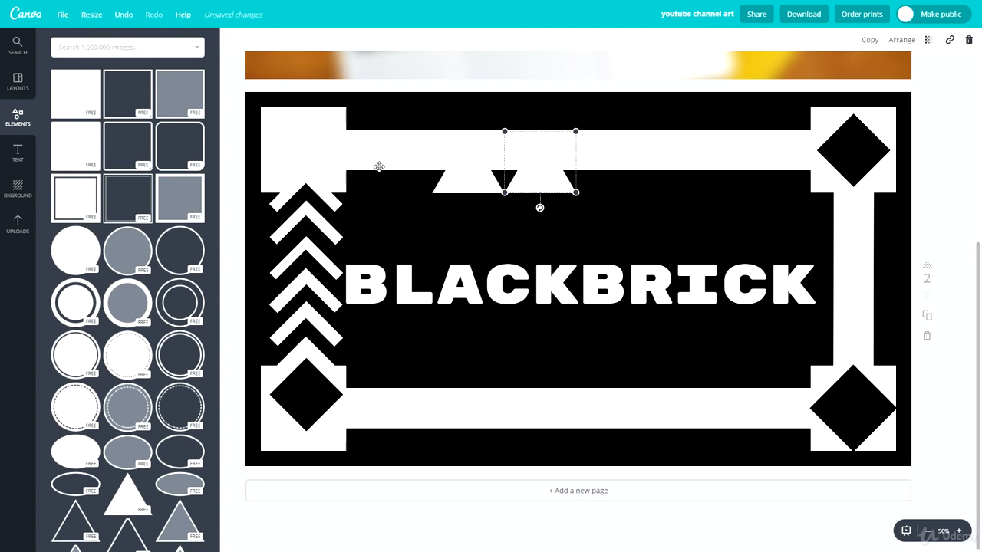
pyautogui.moveTo(469, 190); pyautogui.dragTo(384, 186)
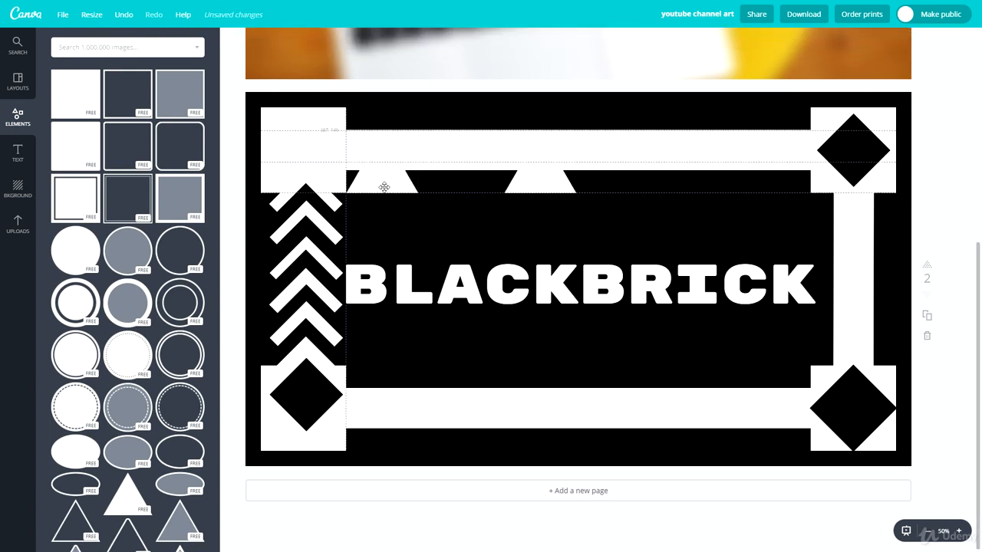
pyautogui.moveTo(543, 184); pyautogui.dragTo(435, 175)
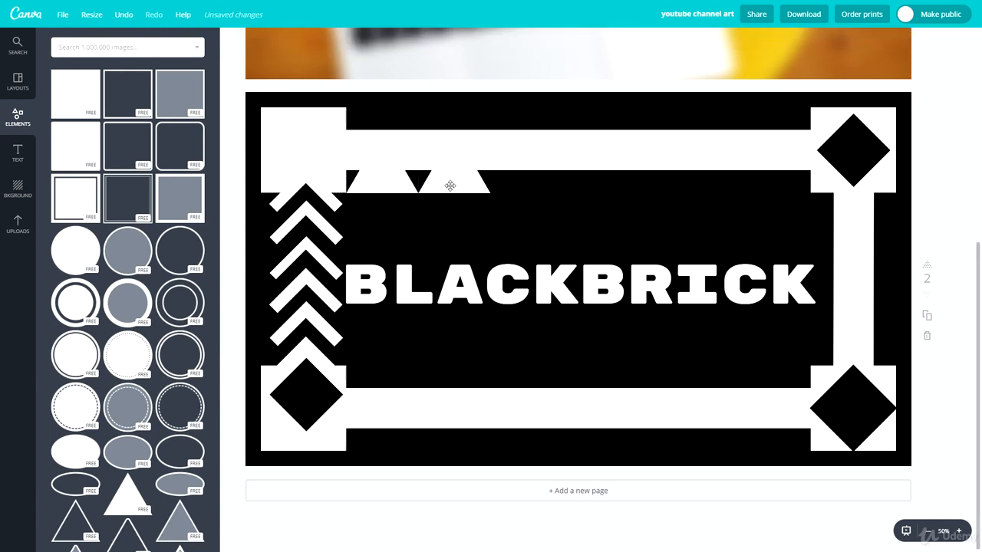
# - Recolour the second triangle on the top bar black and duplicate it
pyautogui.click(450, 186)
pyautogui.click(233, 39)
pyautogui.click(278, 88)
pyautogui.click(463, 188)
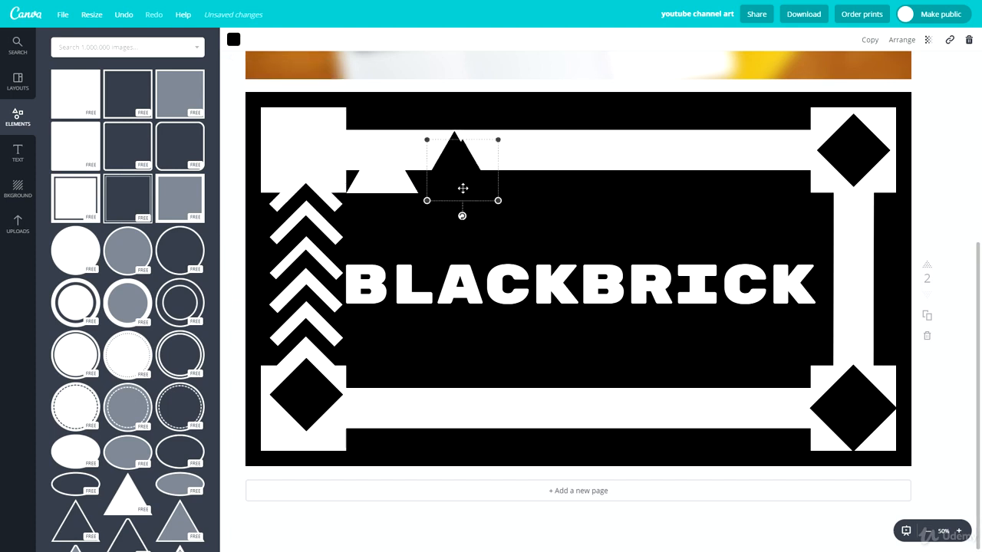
# - Extend the row with white triangle copies placed side by side along the top bar to the upper-right corner square
pyautogui.moveTo(463, 188); pyautogui.dragTo(810, 190)
pyautogui.click(233, 39)
pyautogui.click(311, 204)
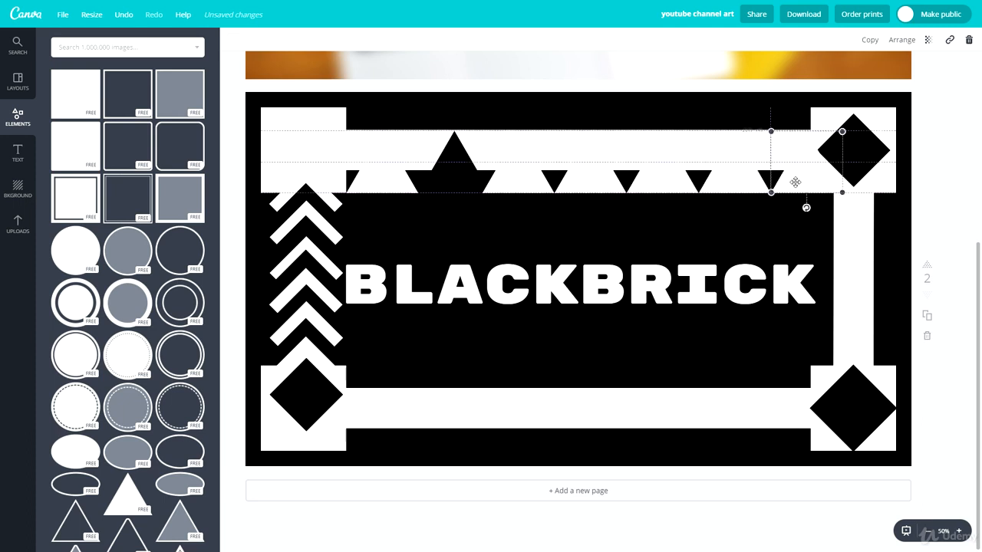
# - Recolour two more of the white triangles in the row black so that black and white triangles alternate
pyautogui.click(537, 181)
pyautogui.click(596, 180)
pyautogui.click(235, 40)
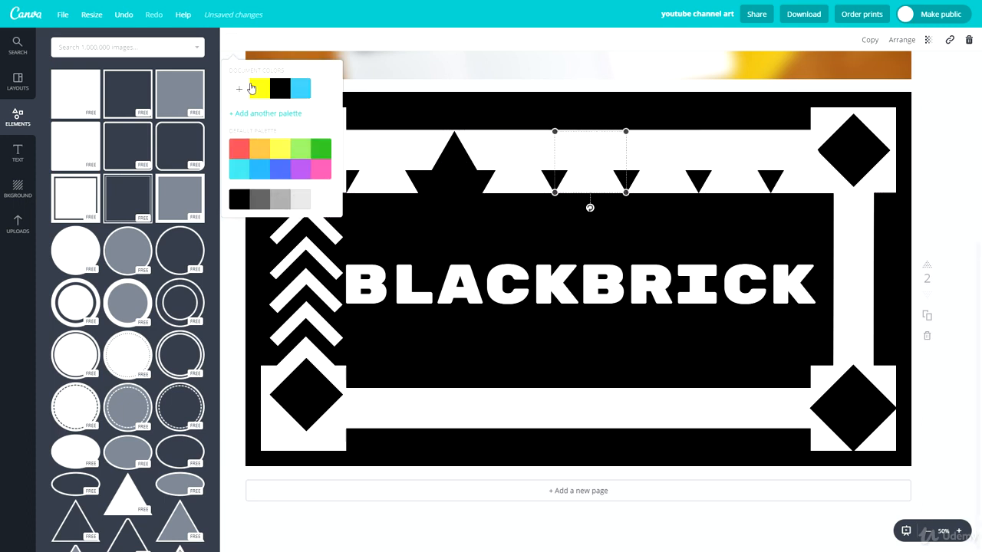
pyautogui.click(279, 88)
pyautogui.click(235, 40)
pyautogui.click(280, 88)
pyautogui.click(680, 238)
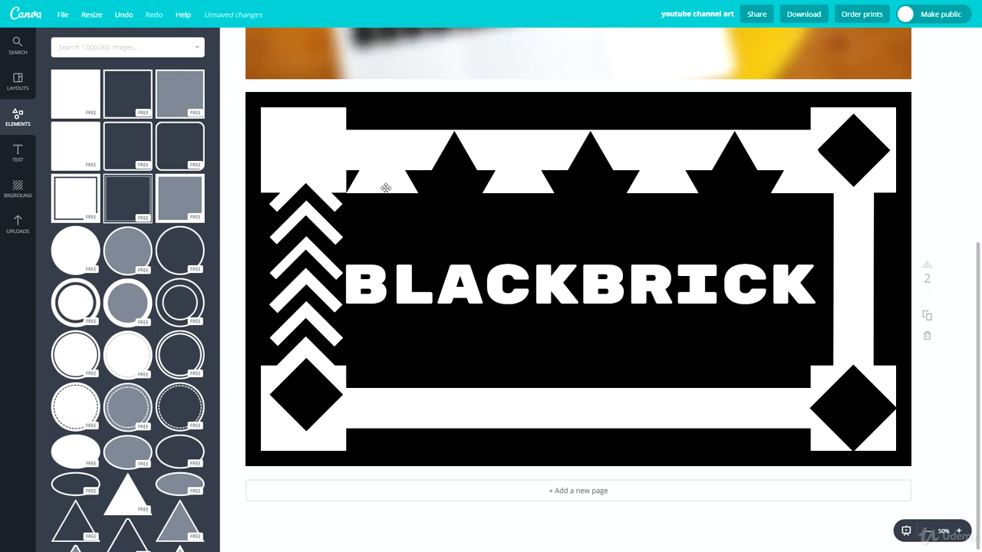
# - Select the whole row of triangles and move it up slightly to centre it on the top bar
pyautogui.moveTo(391, 206); pyautogui.dragTo(796, 188)
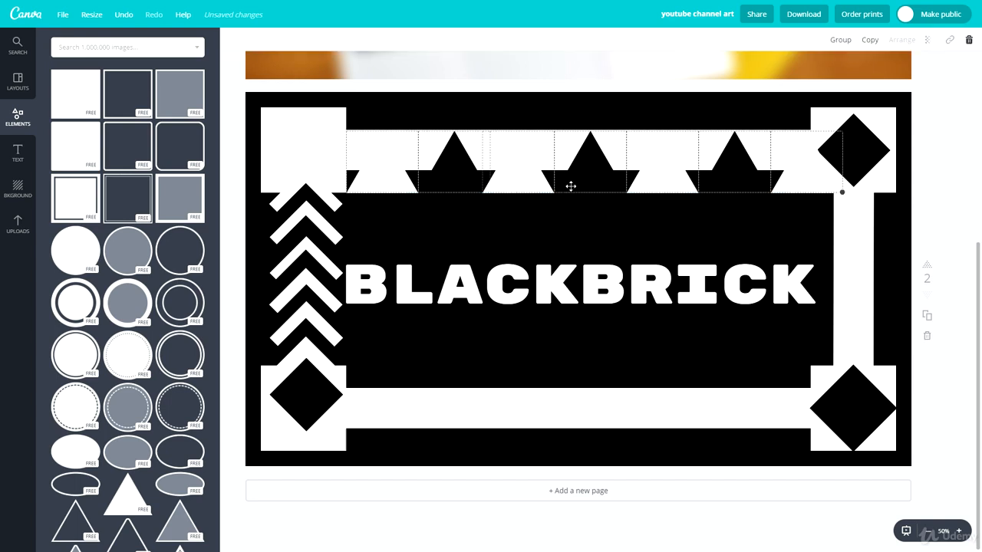
pyautogui.moveTo(571, 186); pyautogui.dragTo(570, 176)
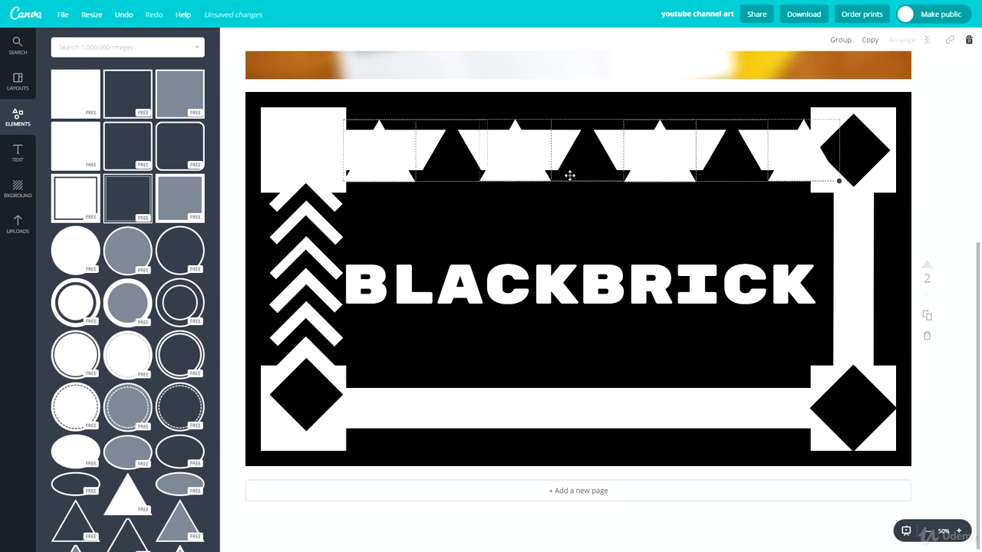
pyautogui.click(655, 232)
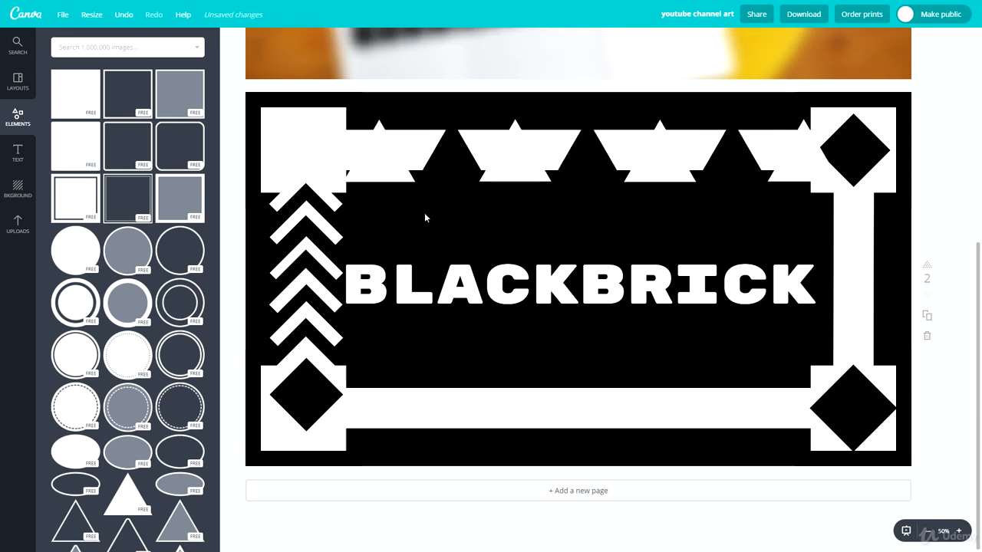
# - Rotate the three black triangles to point downward and delete the white triangle beside the upper-right corner square
pyautogui.click(442, 171)
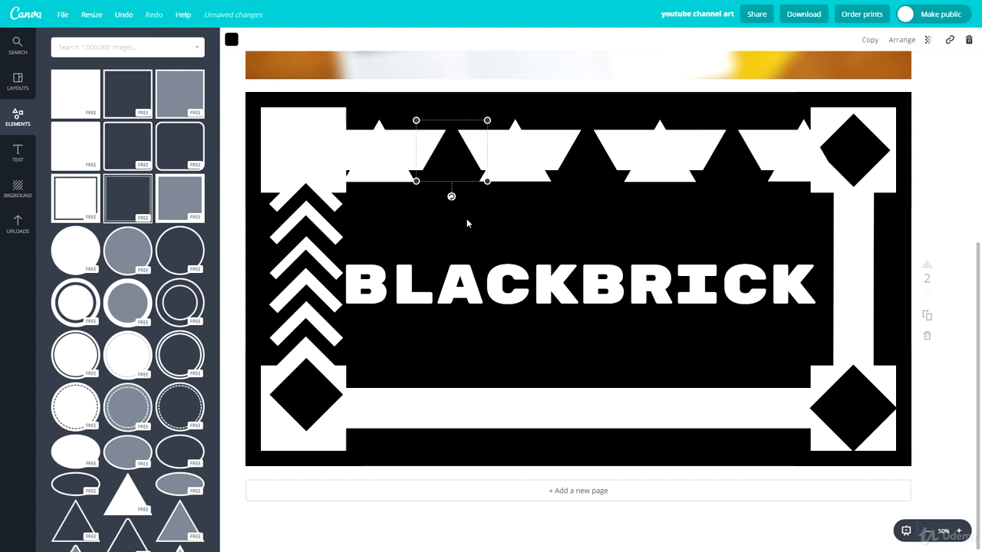
pyautogui.moveTo(453, 198); pyautogui.dragTo(451, 100)
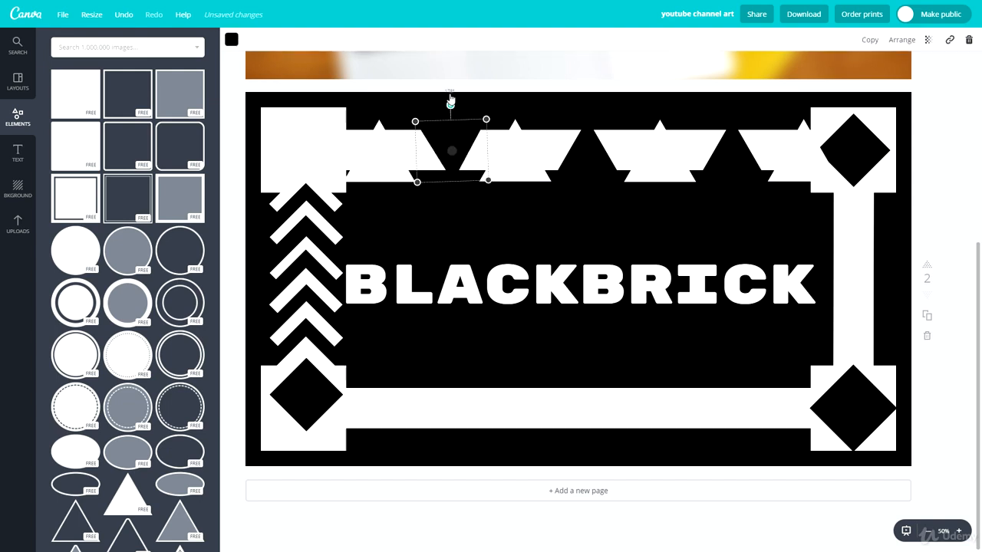
pyautogui.click(349, 173)
pyautogui.click(593, 167)
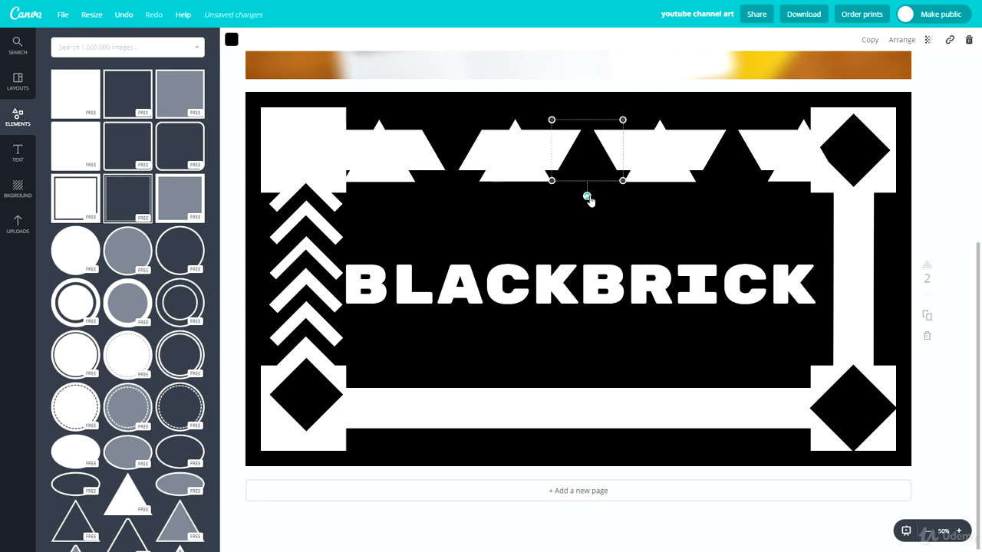
pyautogui.moveTo(587, 197); pyautogui.dragTo(588, 96)
pyautogui.click(729, 159)
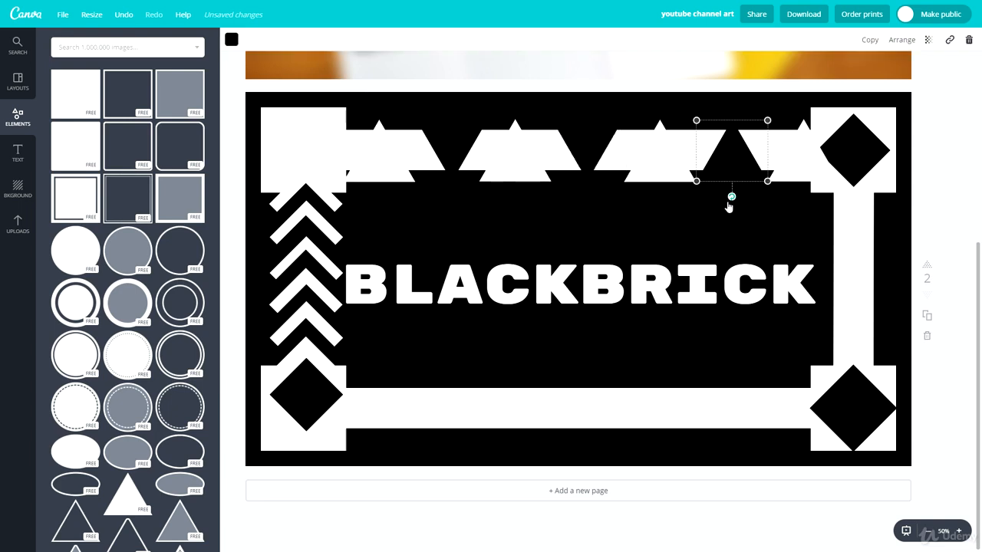
pyautogui.moveTo(731, 198); pyautogui.dragTo(732, 81)
pyautogui.click(792, 169)
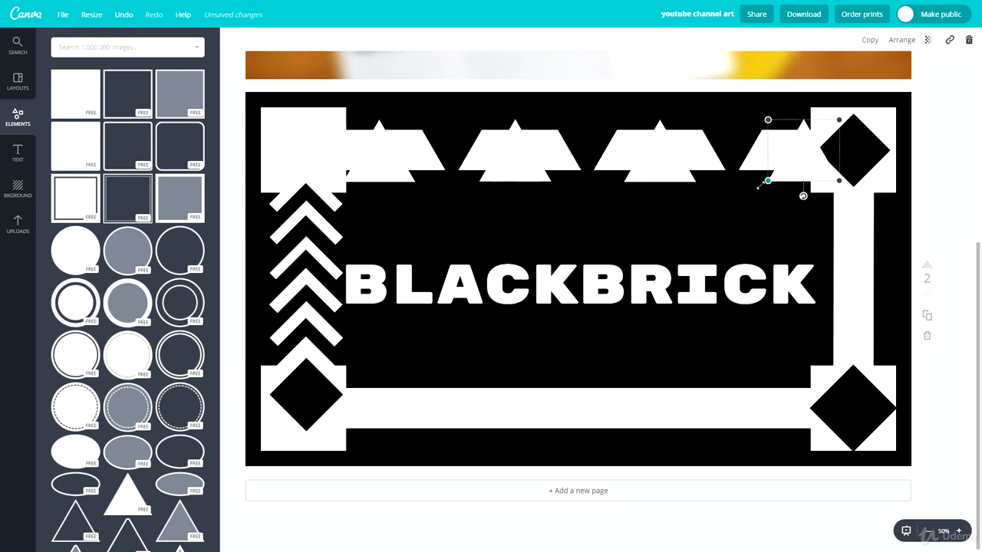
pyautogui.press('Delete')
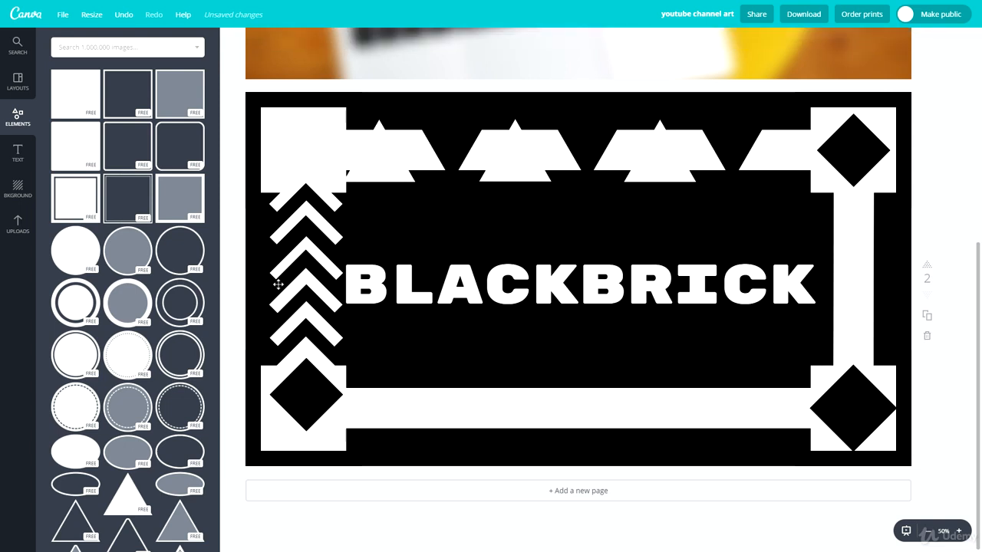
# - Shrink the black diamond on the lower-right corner square to match the upper-right one and centre it in its square
pyautogui.click(858, 397)
pyautogui.moveTo(831, 386); pyautogui.dragTo(859, 412)
pyautogui.click(684, 366)
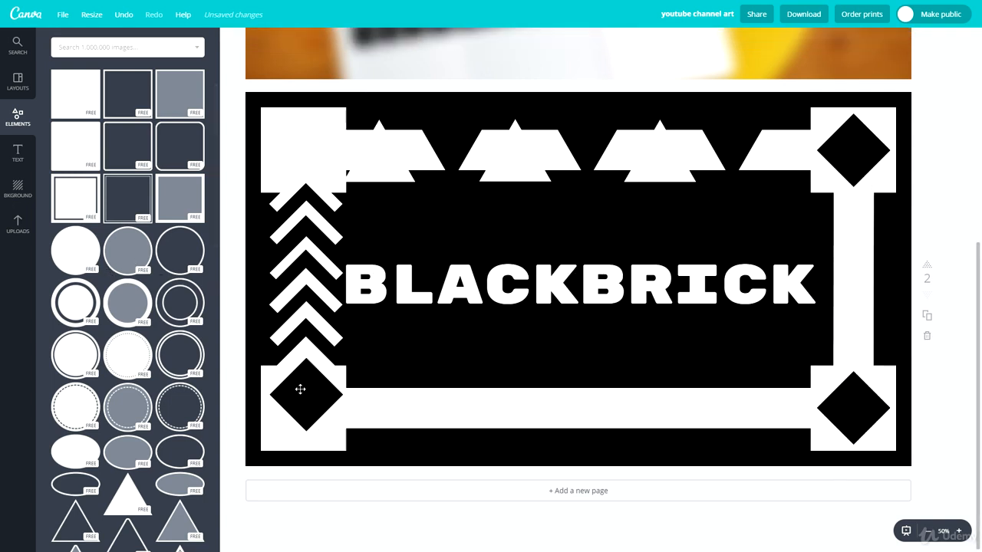
# - Move the chevron column up and centre it on the frame's left bar between the corner squares
pyautogui.moveTo(304, 393); pyautogui.dragTo(316, 313)
pyautogui.moveTo(306, 287); pyautogui.dragTo(303, 272)
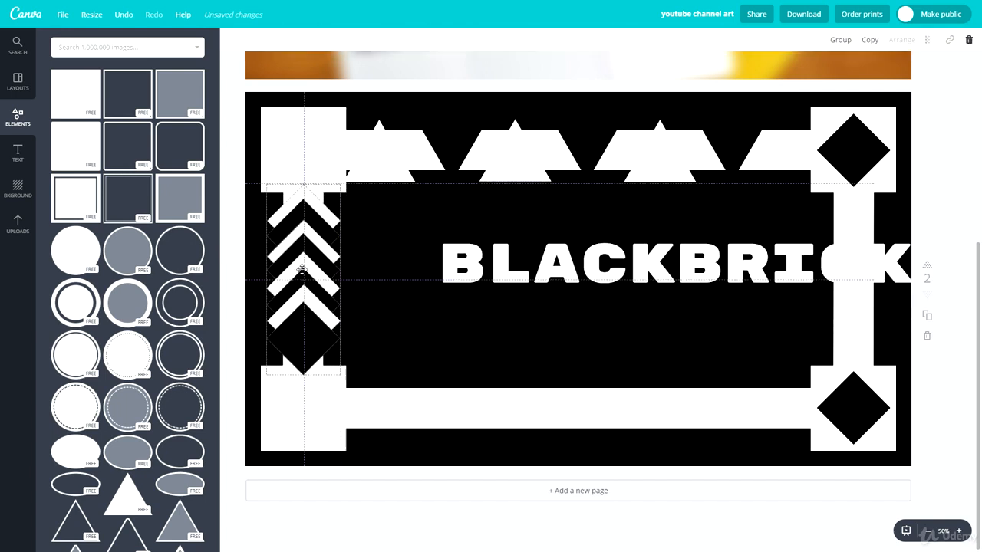
# - Duplicate the lower-right corner's black diamond twice, placing one copy on each of the two left corner squares
pyautogui.click(854, 418)
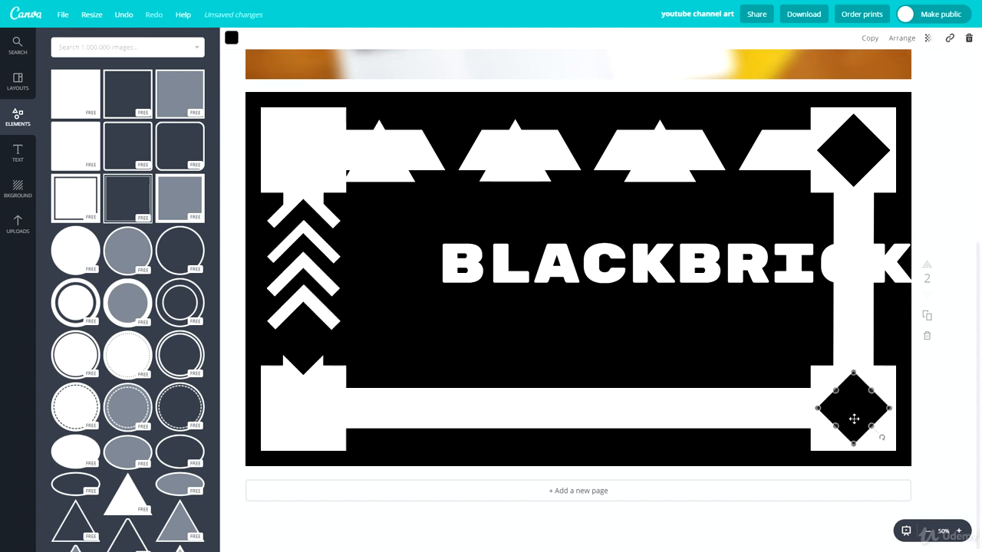
pyautogui.hotkey('ctrl', 'd')
pyautogui.moveTo(861, 421); pyautogui.dragTo(314, 159)
pyautogui.hotkey('ctrl', 'd')
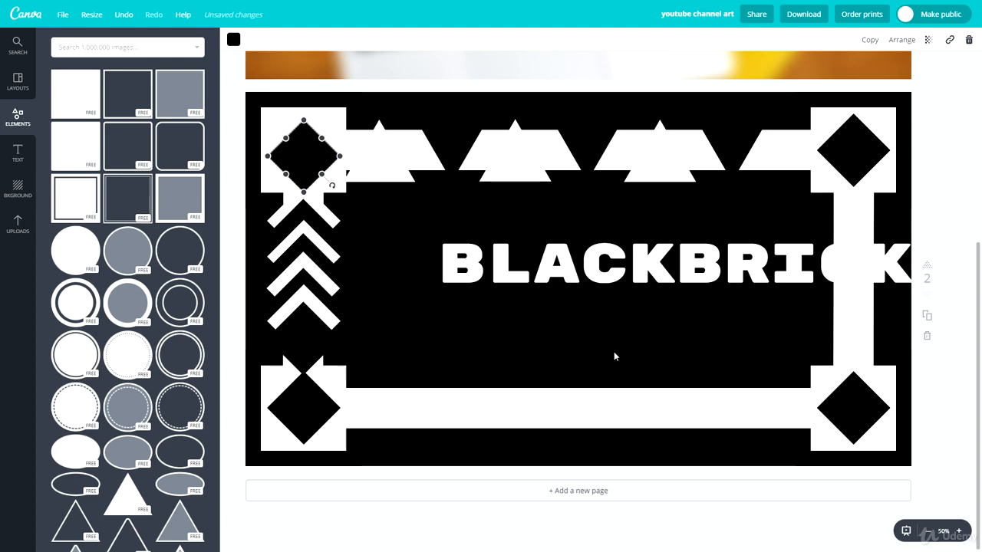
# - Move the BlackBrick heading back to the middle of the frame and show the Canva layouts
pyautogui.click(499, 379)
pyautogui.moveTo(545, 266); pyautogui.dragTo(447, 277)
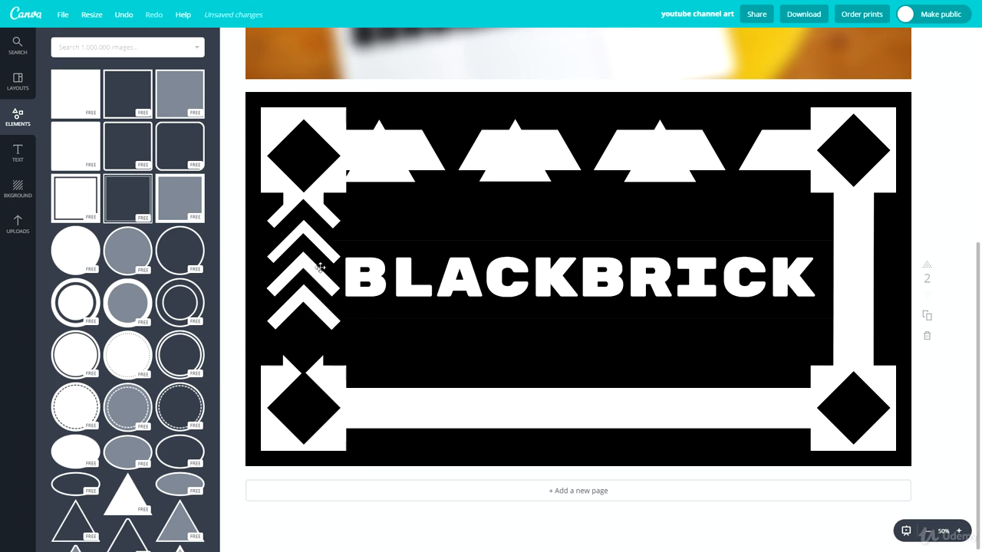
pyautogui.click(17, 81)
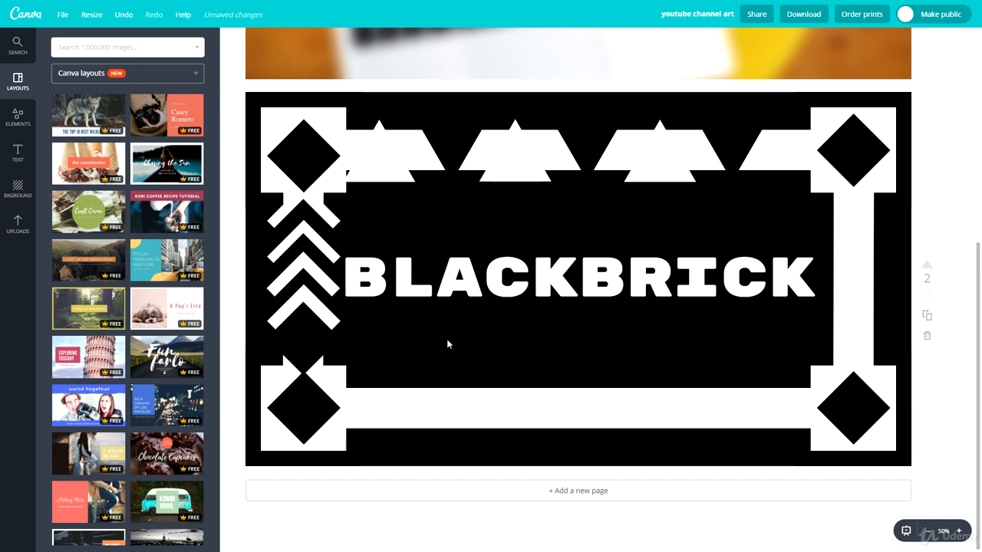
# - Try the Tenby Five font on the BlackBrick heading
pyautogui.click(503, 287)
pyautogui.click(247, 41)
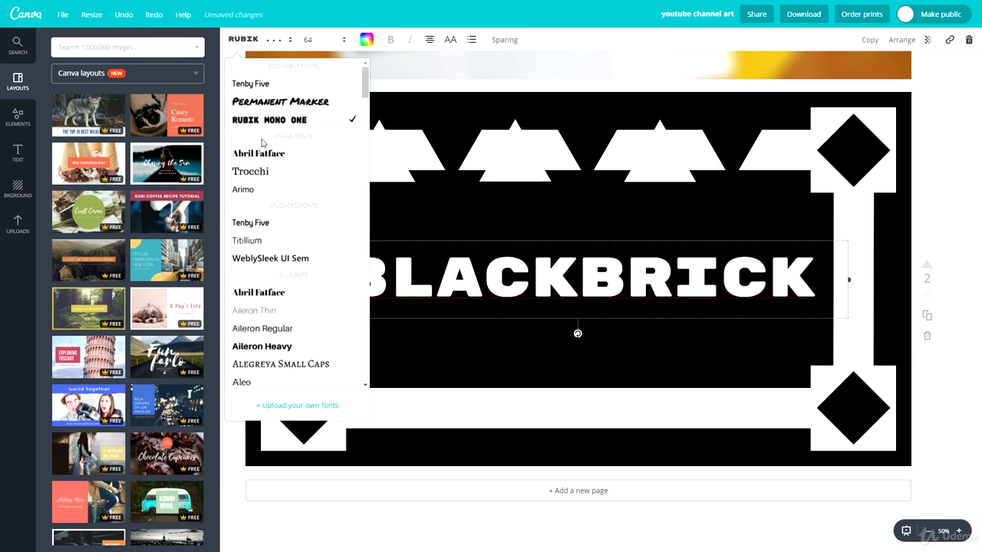
pyautogui.click(277, 83)
pyautogui.click(537, 322)
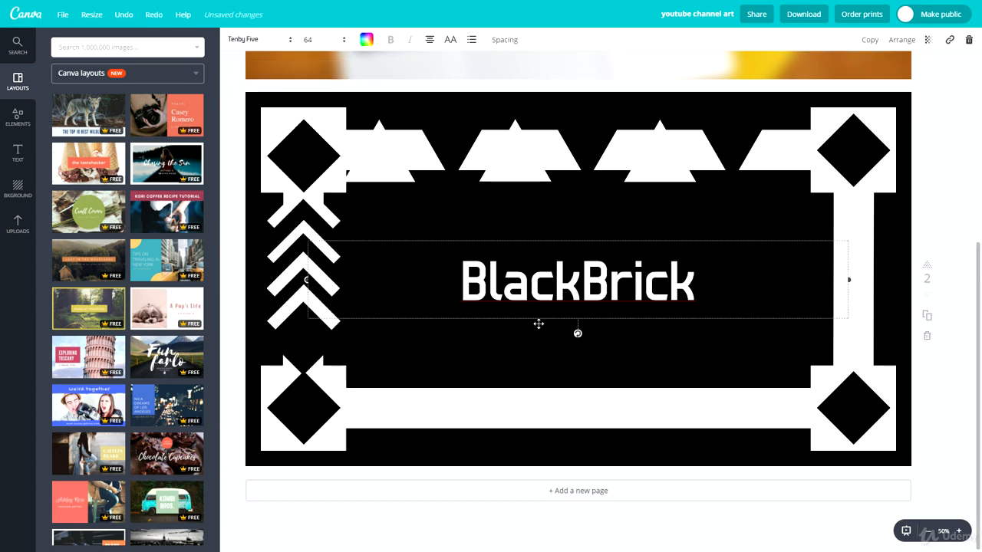
# - Try the Germania One font on the BlackBrick heading
pyautogui.click(265, 40)
pyautogui.scroll(-10, 289, 312)
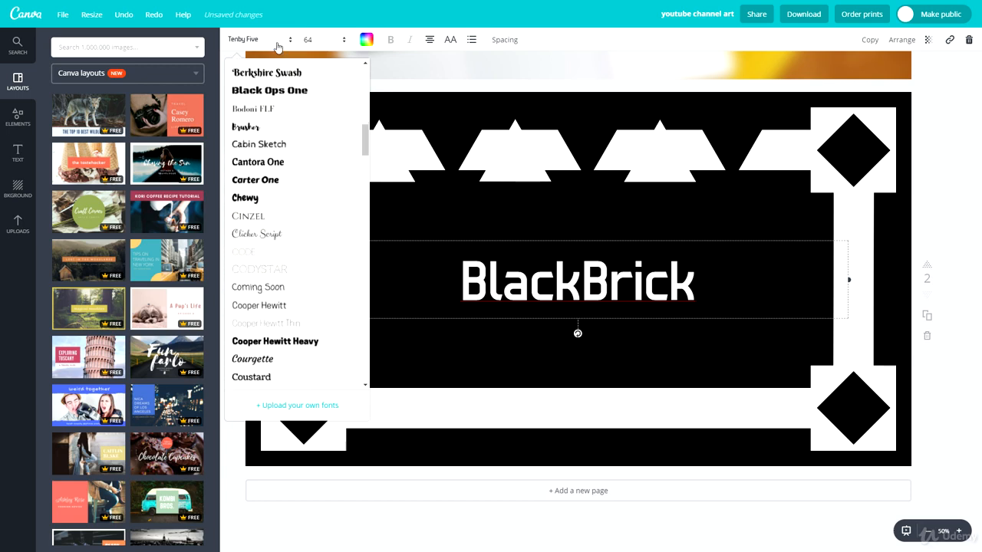
pyautogui.scroll(-1, 253, 230)
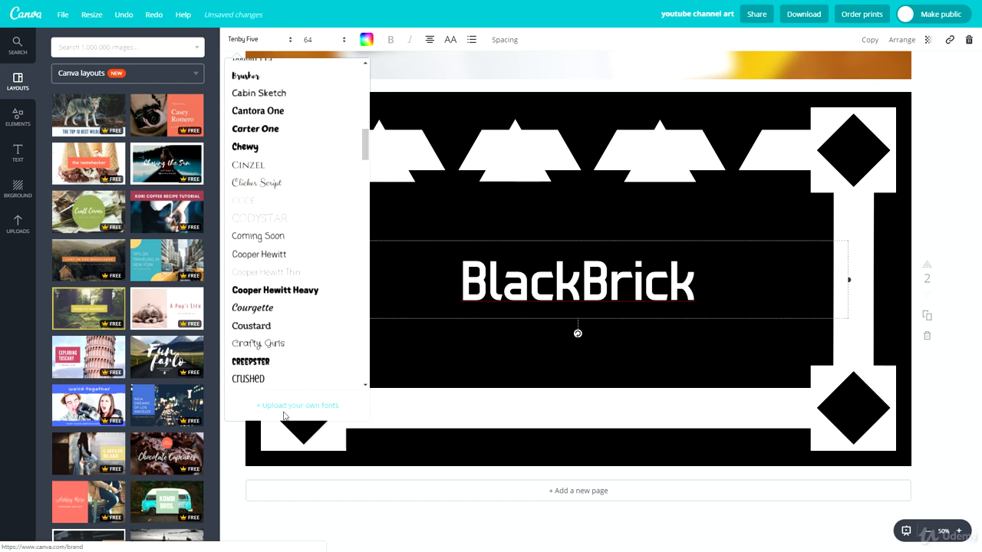
pyautogui.scroll(-5, 290, 309)
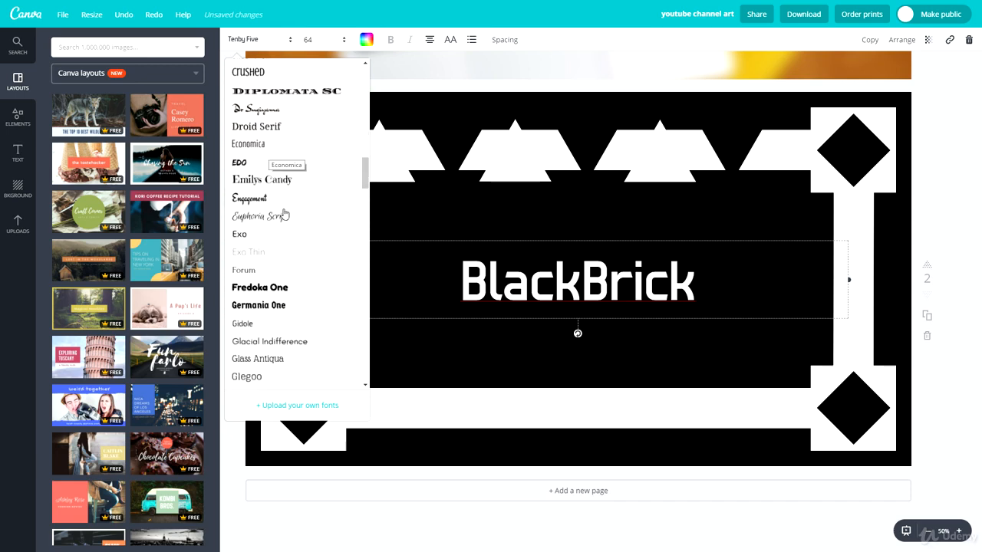
pyautogui.click(276, 306)
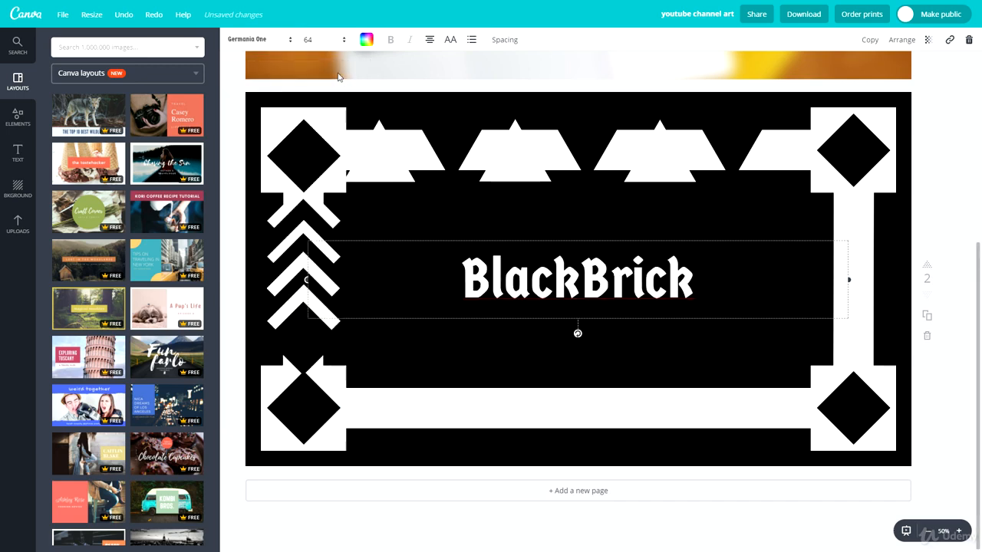
# - Set the BlackBrick heading's font to Montserrat and nudge the heading slightly down and to the left
pyautogui.click(265, 40)
pyautogui.scroll(-10, 299, 292)
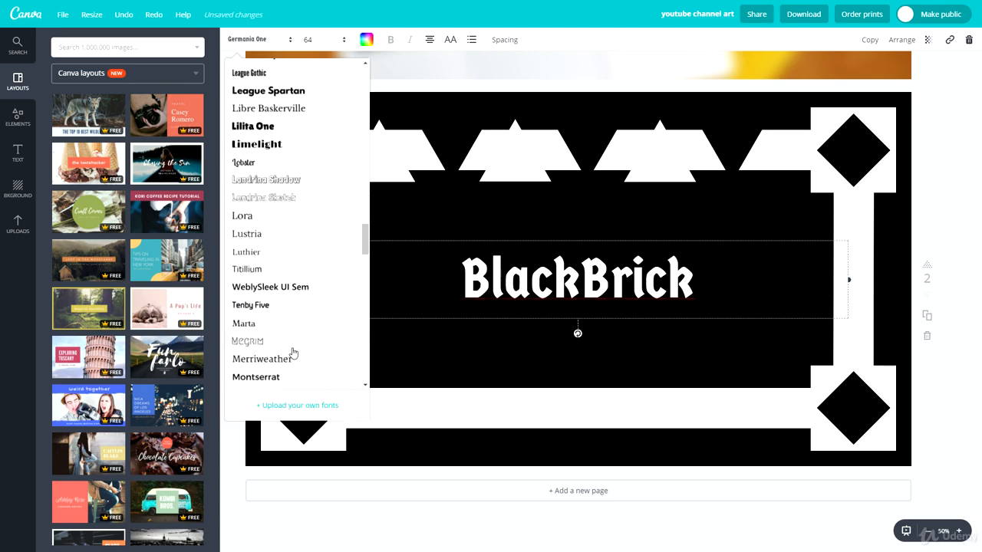
pyautogui.scroll(-2, 290, 345)
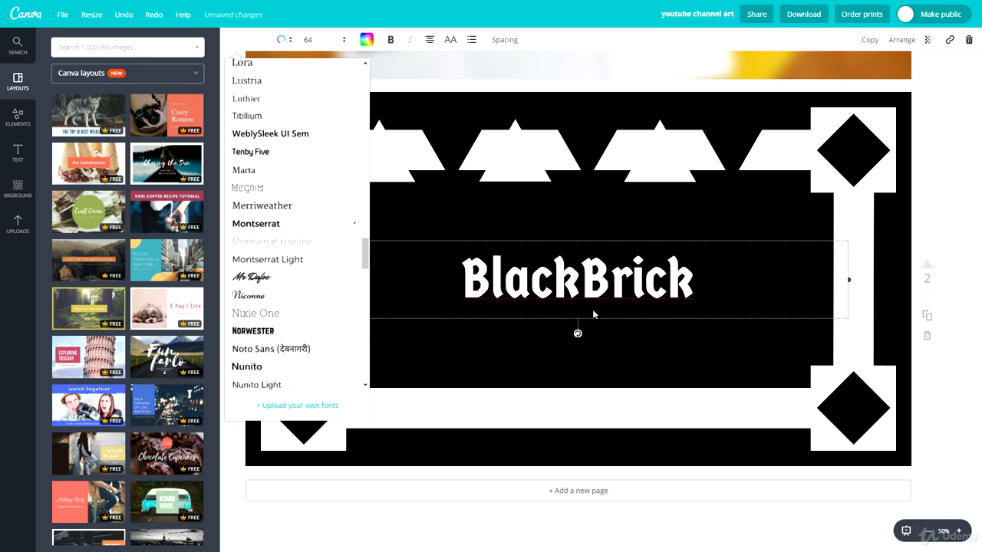
pyautogui.click(471, 221)
pyautogui.moveTo(533, 292); pyautogui.dragTo(525, 295)
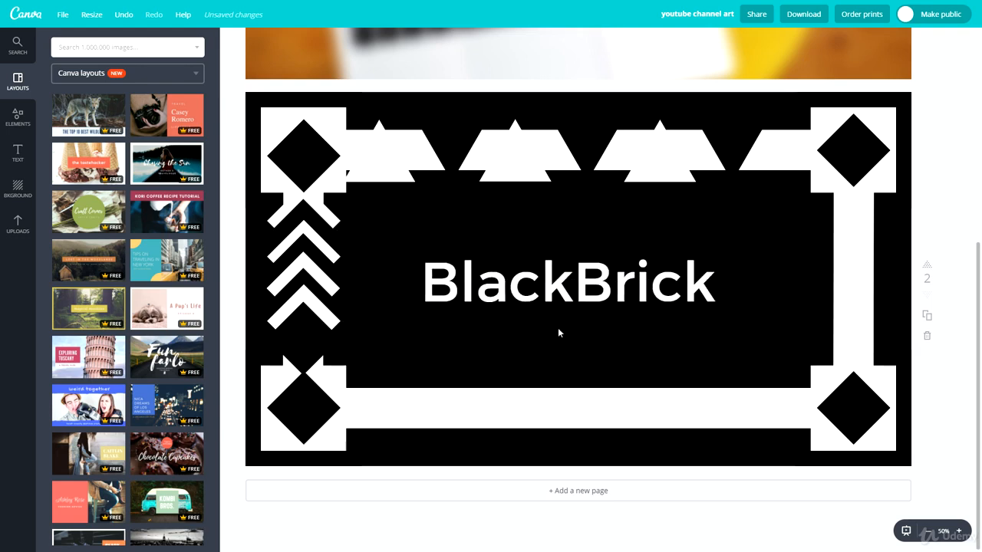